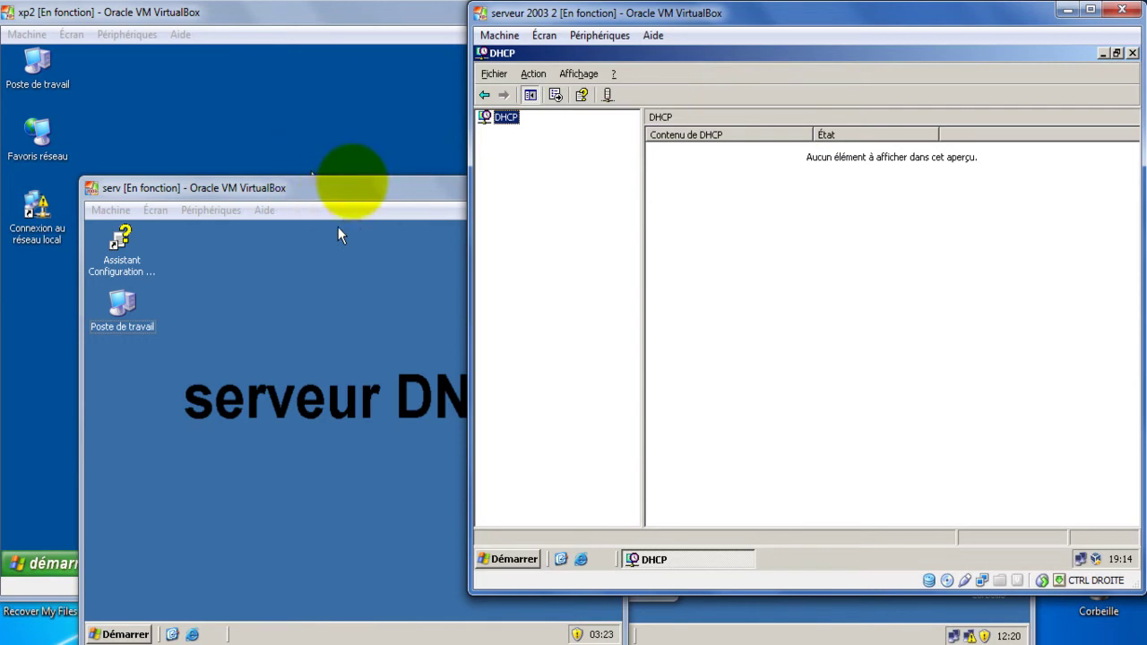
# - On the serv machine, open the DNS console and examine the records of the forward lookup zones ista.bg and ofppt.ma
pyautogui.click(351, 184)
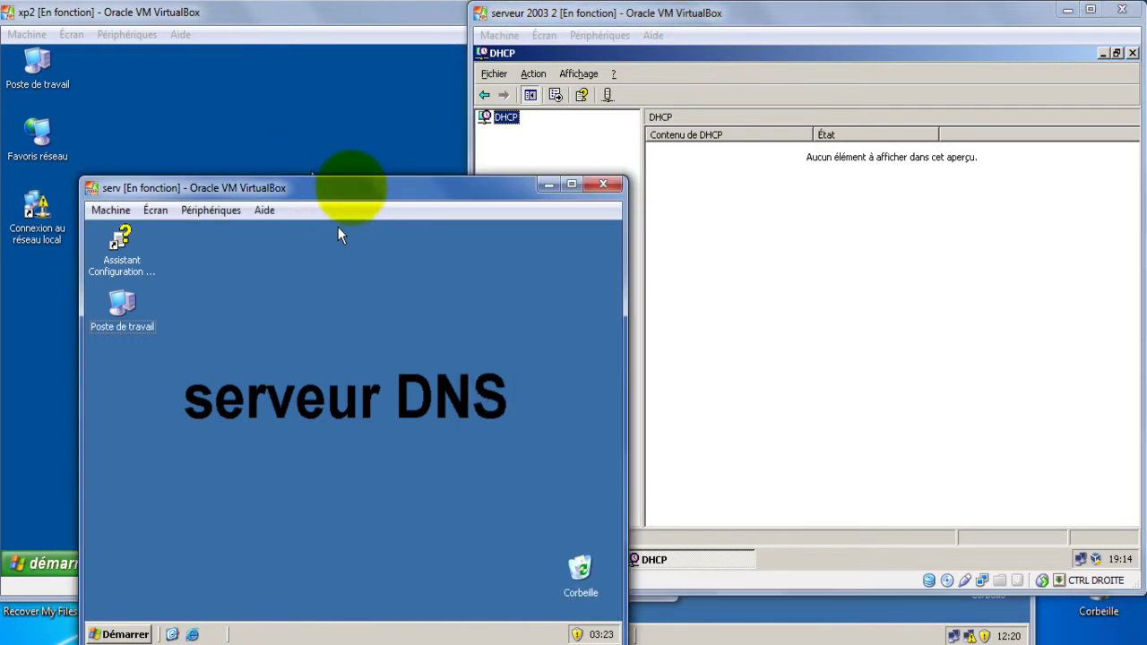
pyautogui.click(126, 634)
pyautogui.click(170, 511)
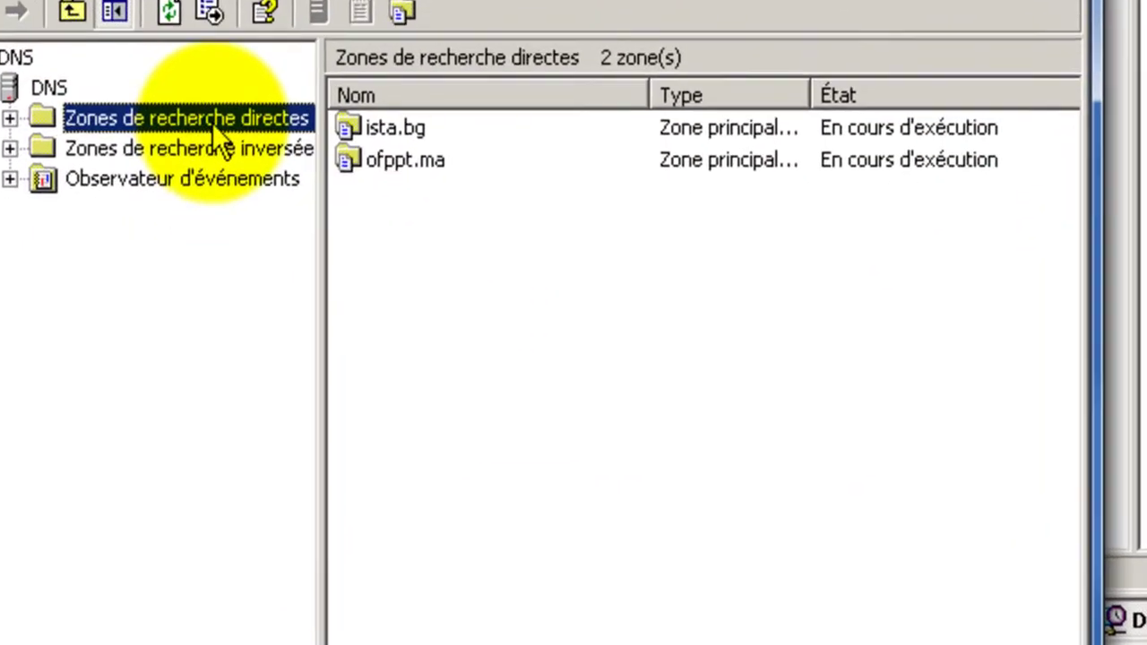
pyautogui.doubleClick(211, 220)
pyautogui.click(131, 243)
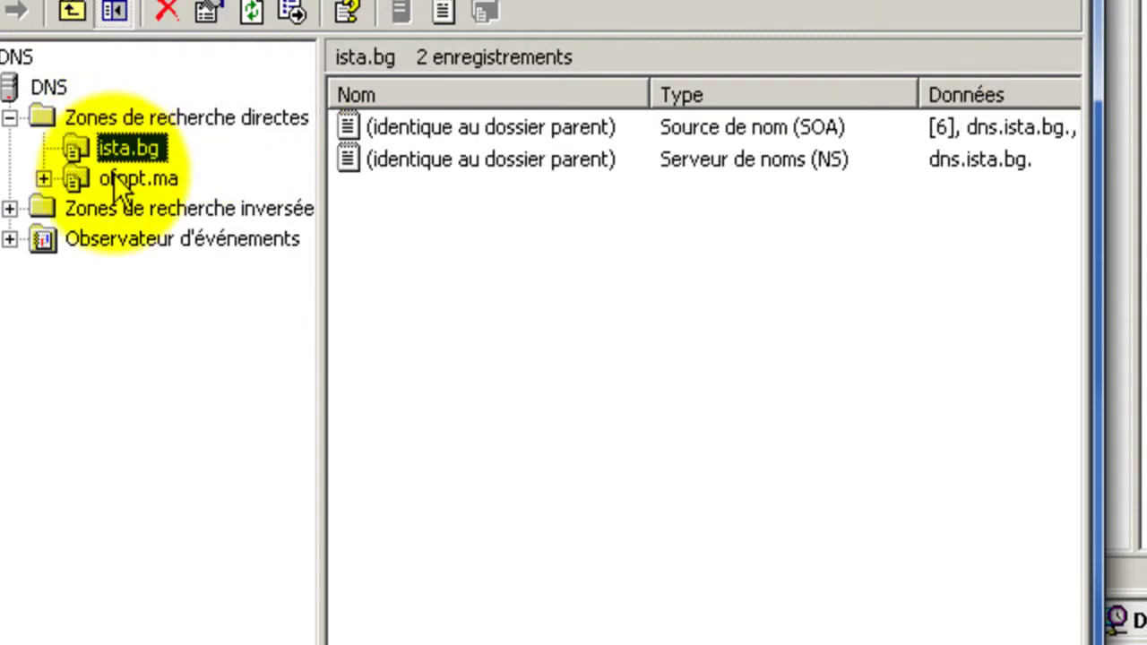
pyautogui.click(117, 177)
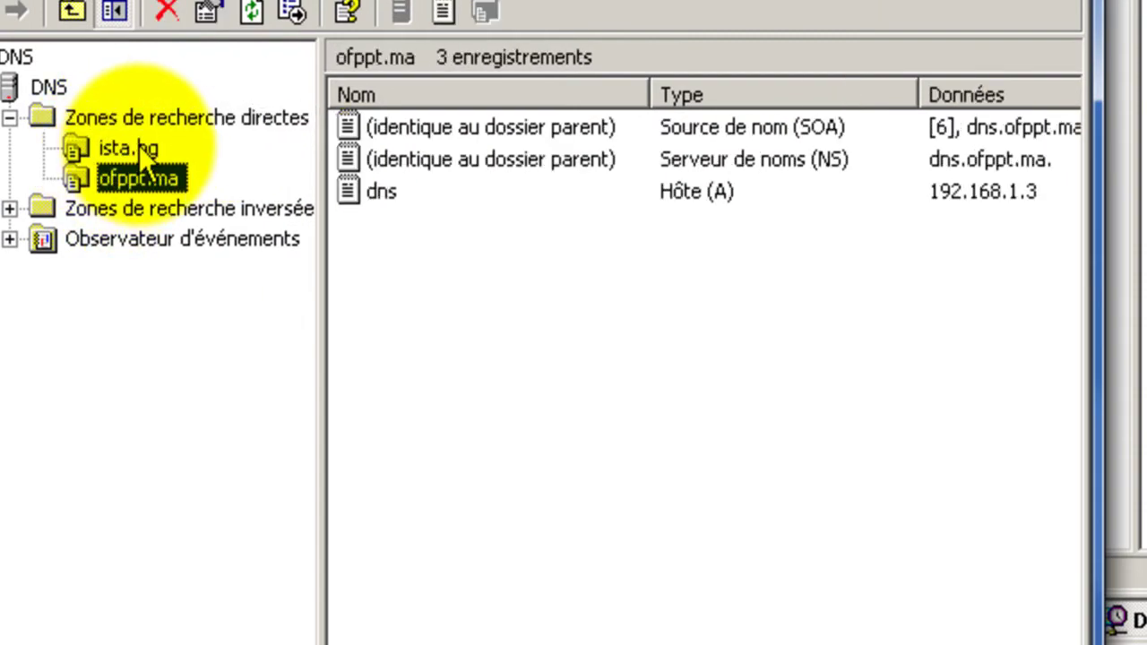
pyautogui.click(138, 146)
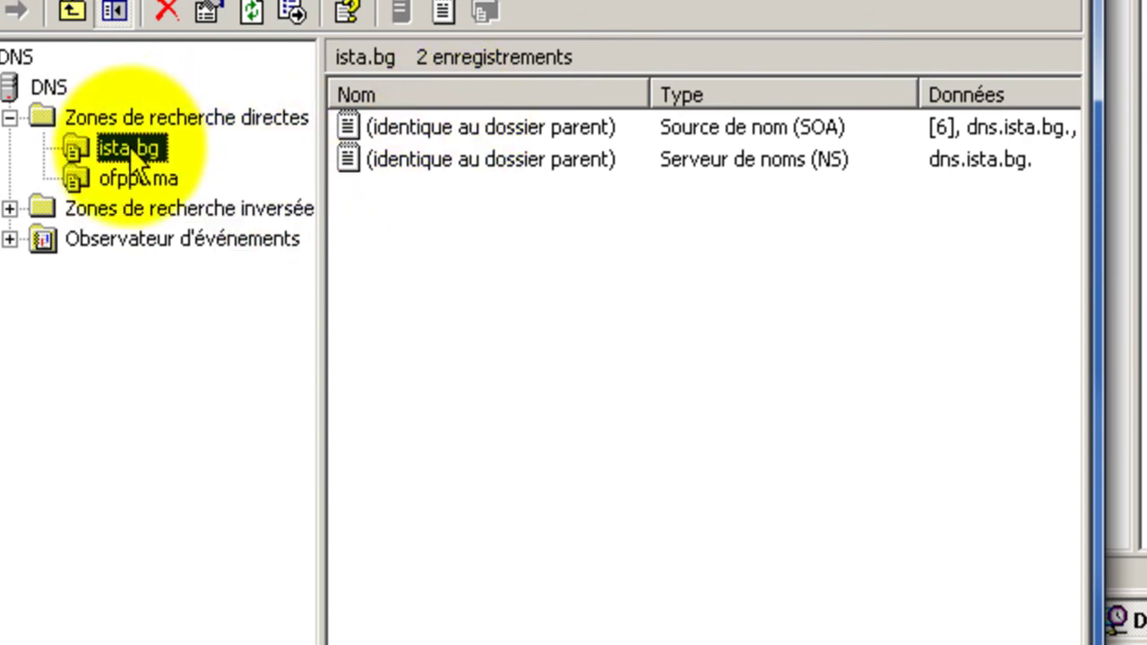
pyautogui.click(145, 182)
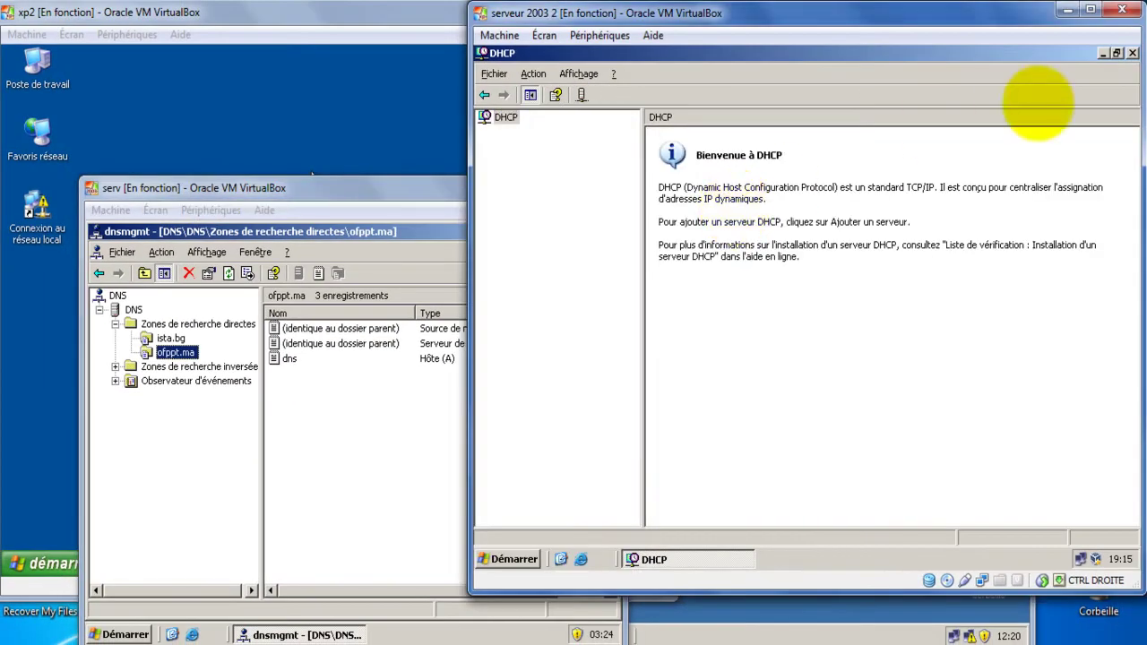
# - On the serveur 2003 2 machine, close and reopen the DHCP console, maximize its window and expand the server node
pyautogui.click(1131, 53)
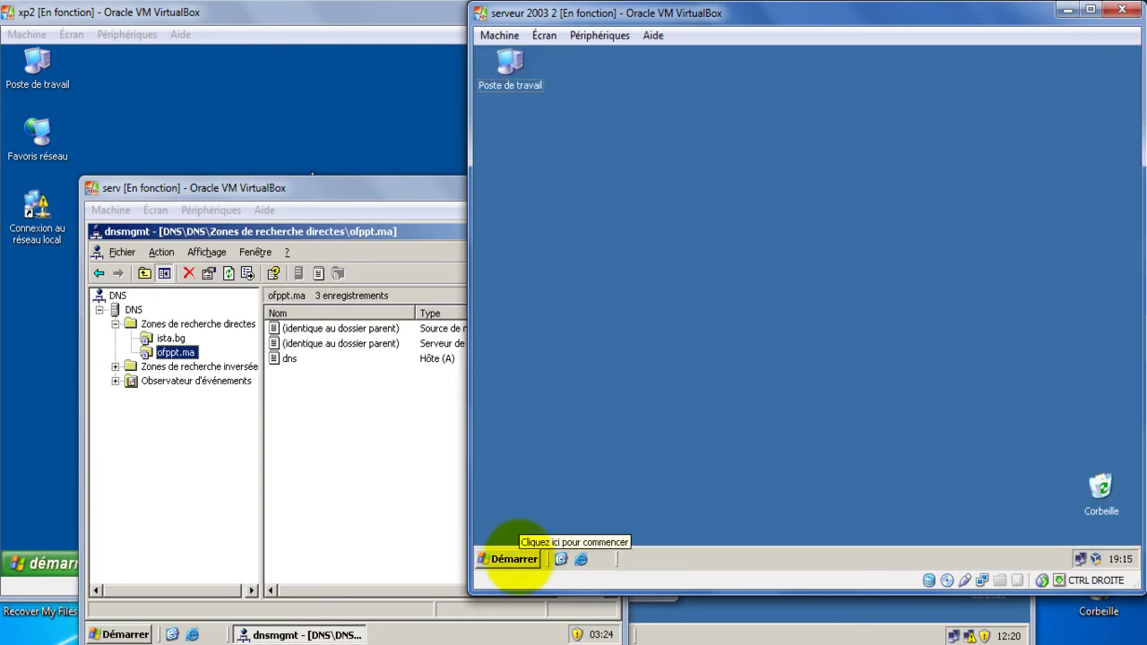
pyautogui.click(514, 558)
pyautogui.click(574, 433)
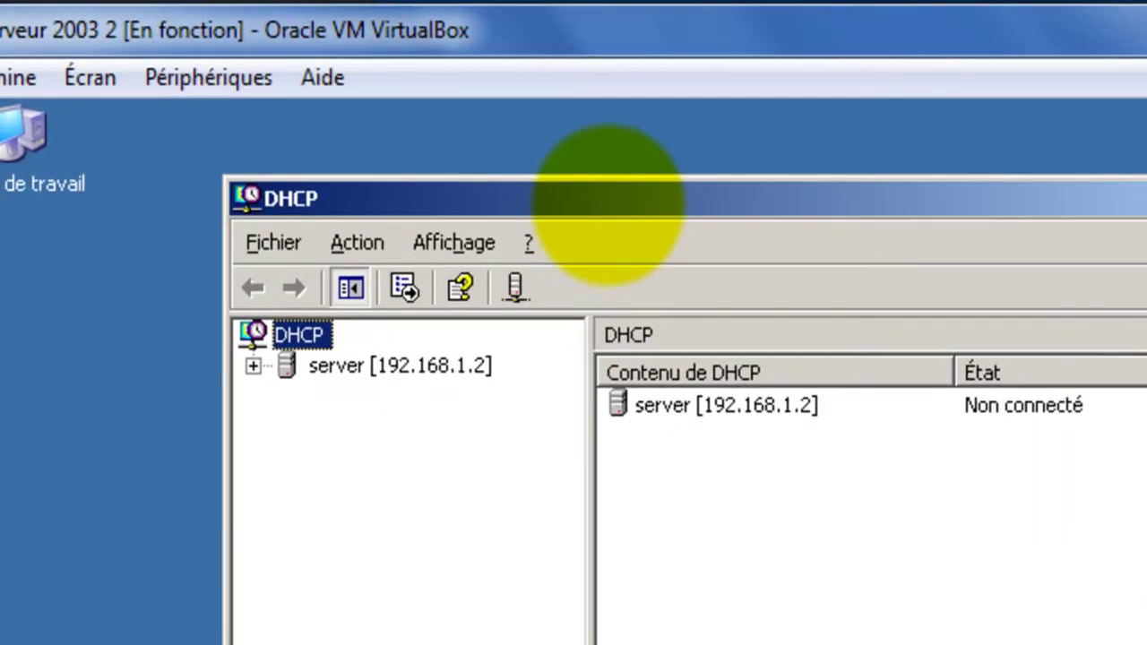
pyautogui.moveTo(608, 204); pyautogui.dragTo(318, 122)
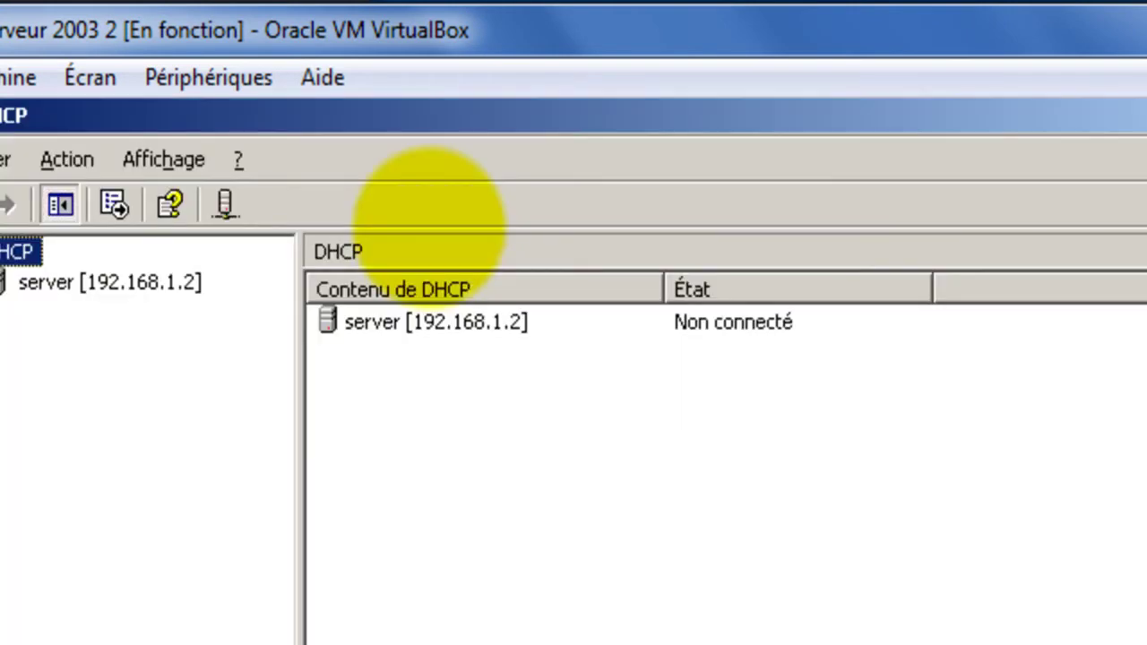
pyautogui.doubleClick(112, 283)
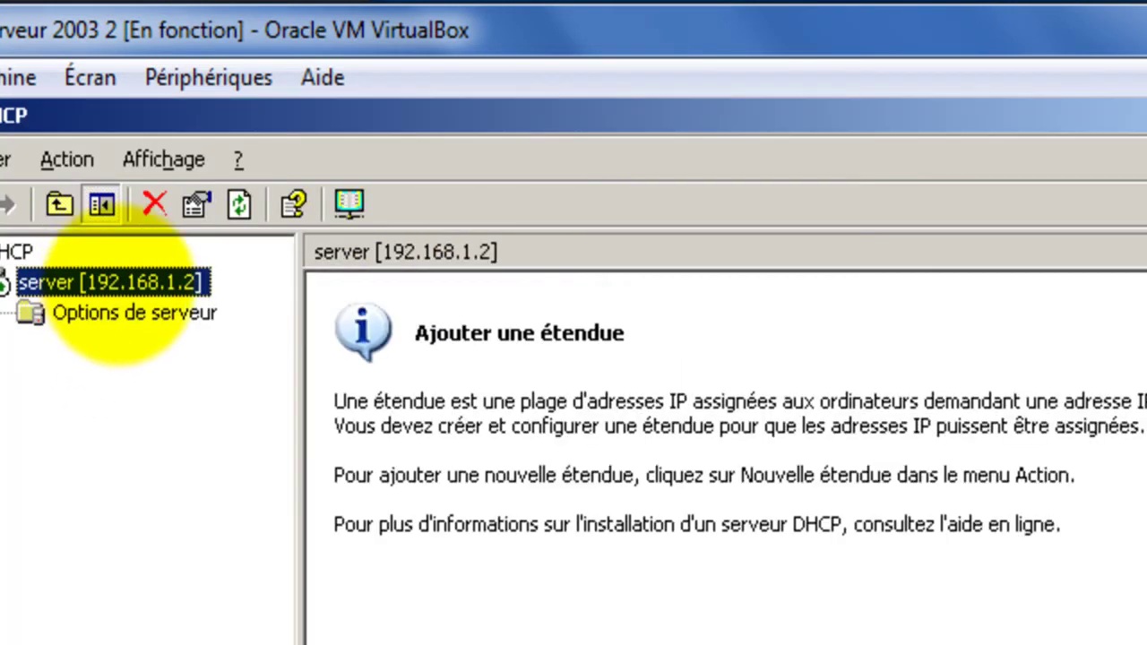
# - Start a new scope on the DHCP server and name it ista
pyautogui.rightClick(120, 284)
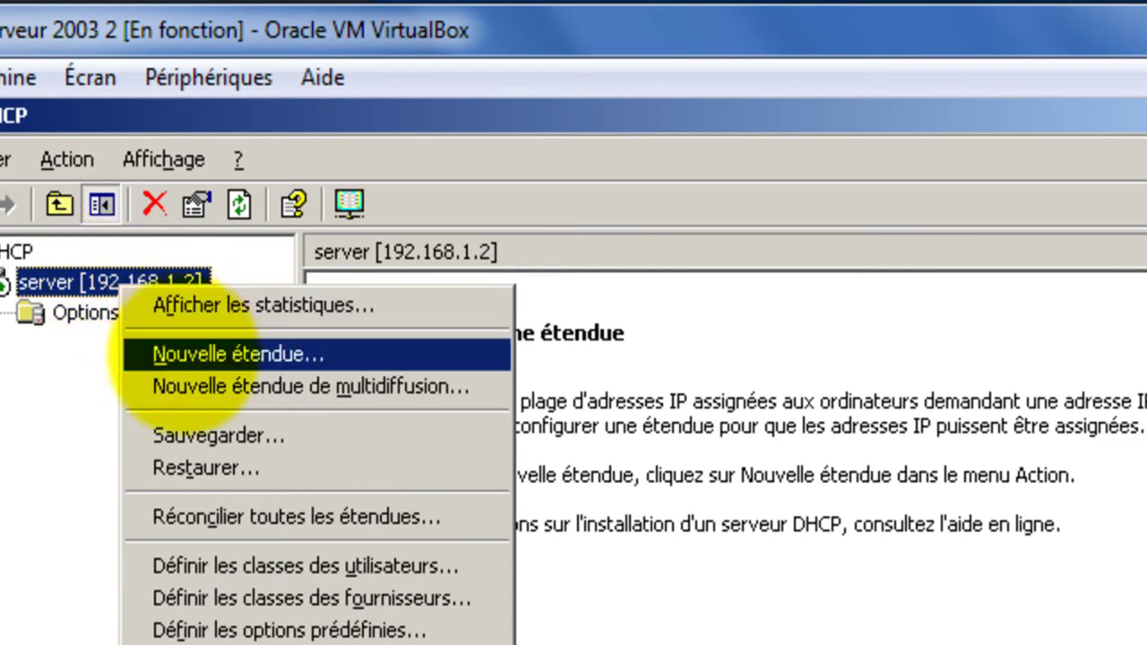
pyautogui.click(179, 354)
pyautogui.press('Return')
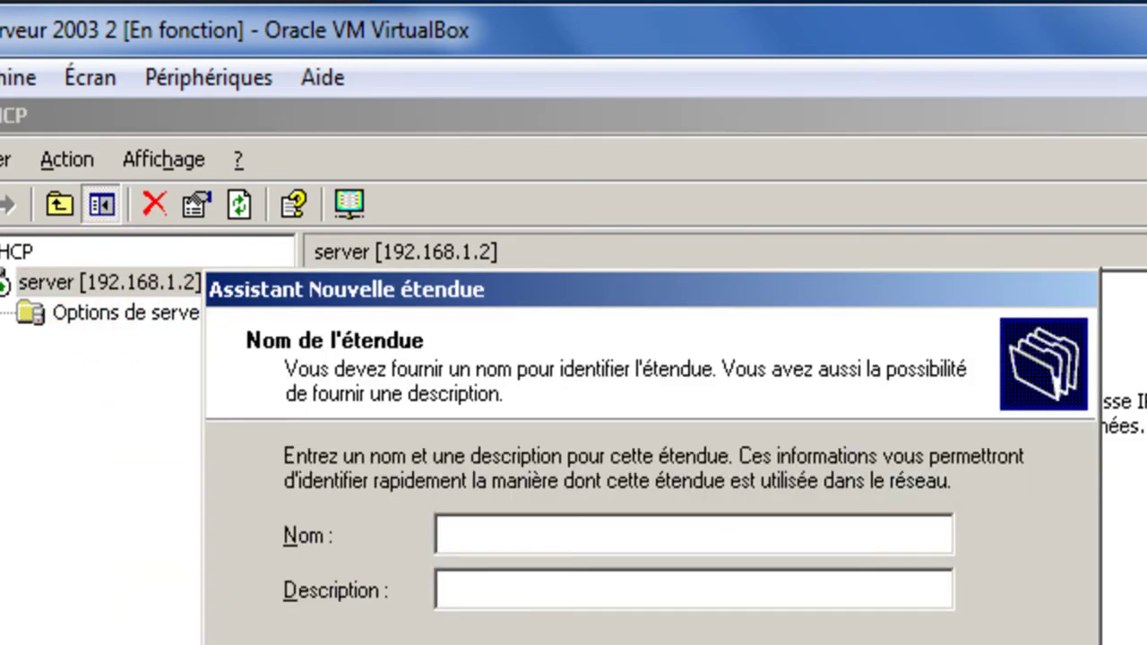
pyautogui.write('ista')
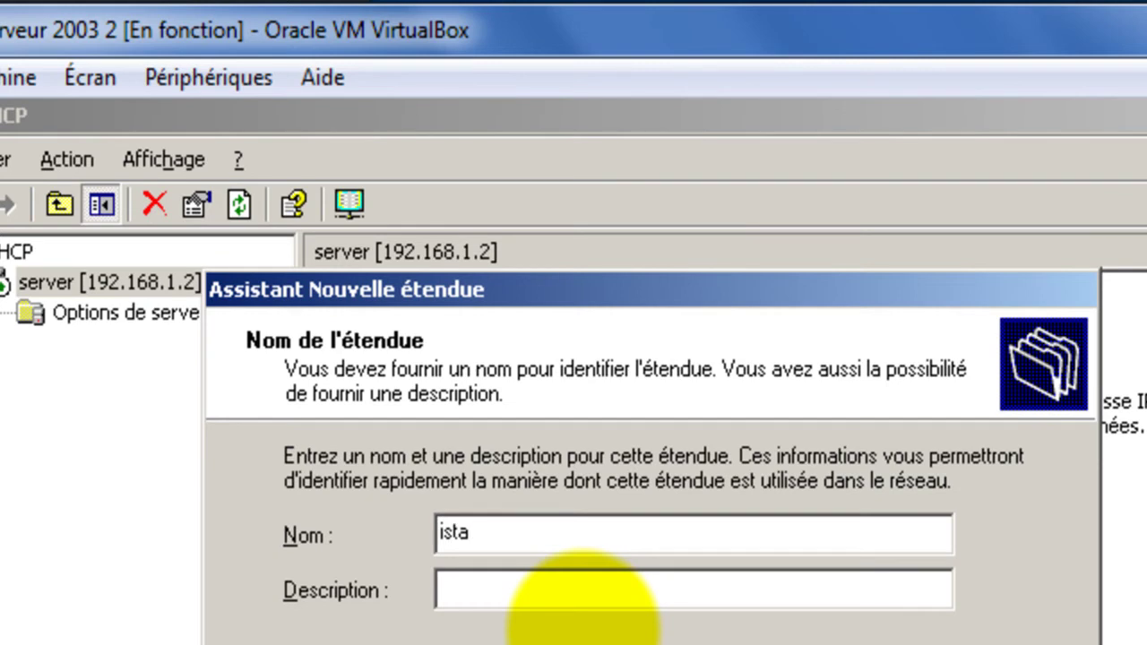
pyautogui.press('Return')
# - Set the ista scope's address range from 192.168.1.1 to 192.168.1.30 with the 24-bit mask 255.255.255.0
pyautogui.write('192.168.1')
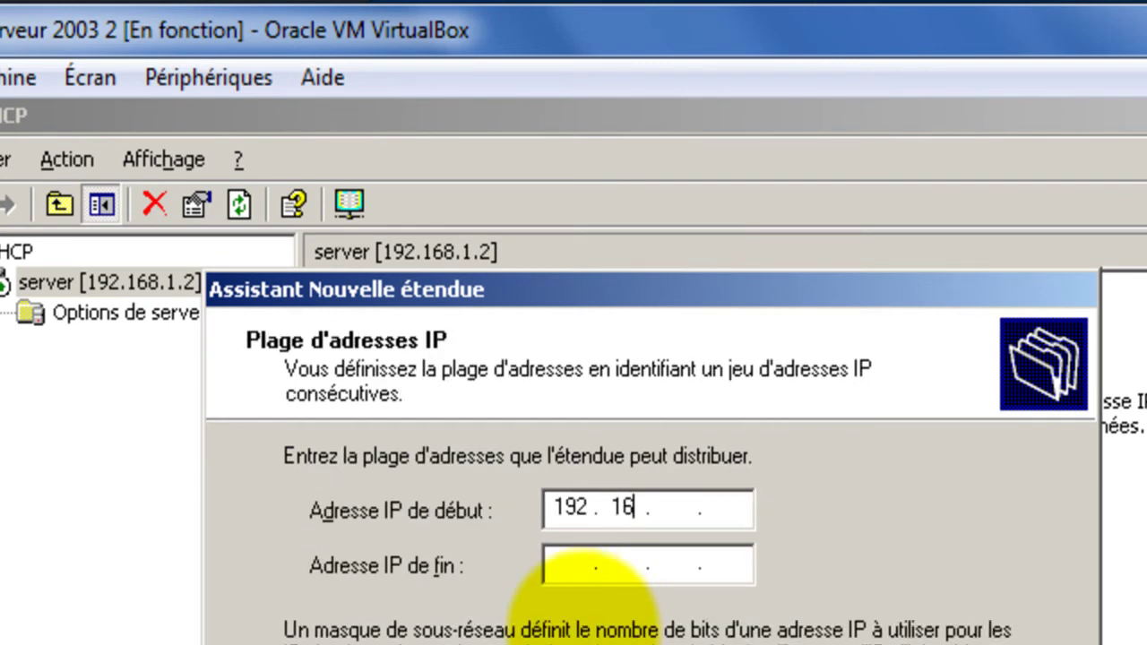
pyautogui.write('.1')
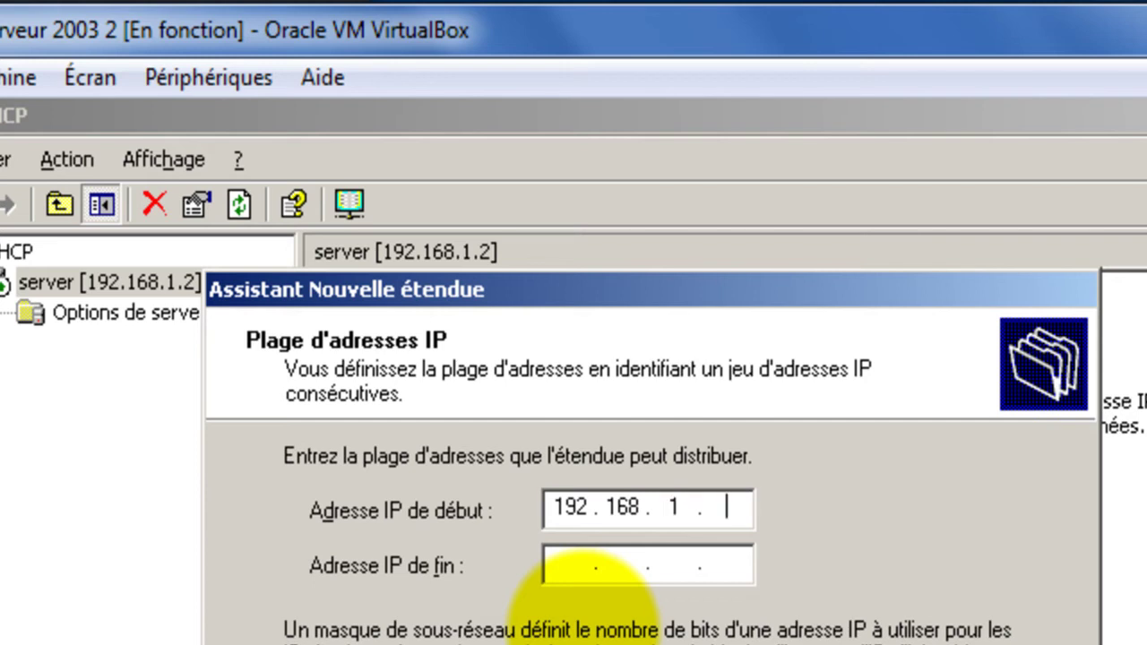
pyautogui.press('Tab')
pyautogui.write('192 . 168 . 1 . 30')
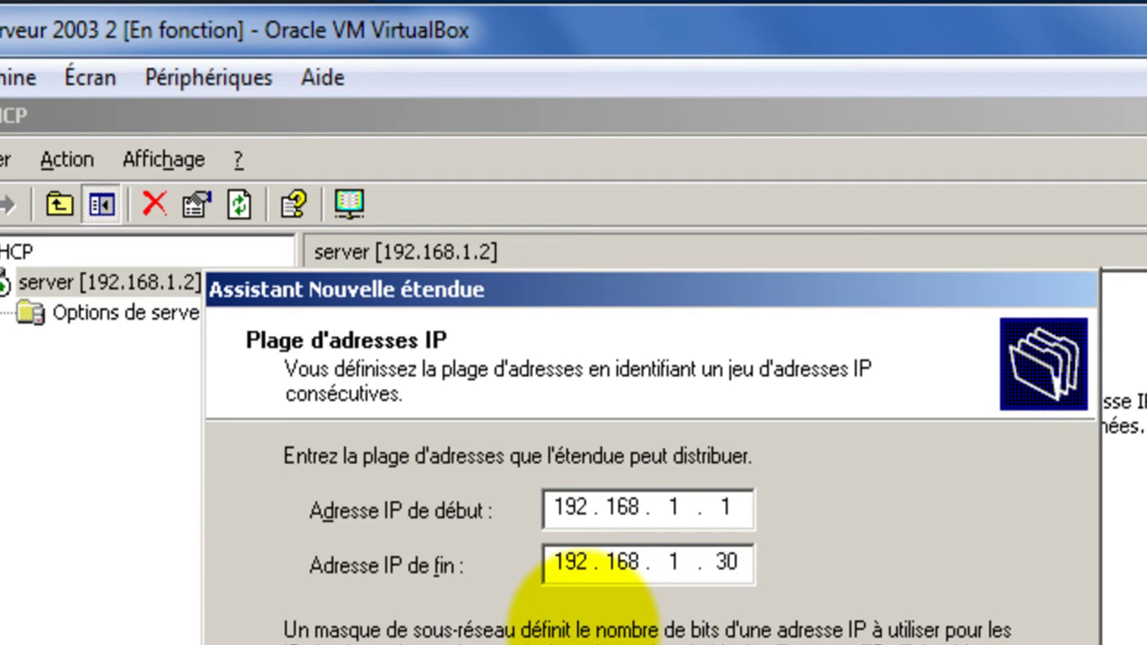
pyautogui.hotkey('alt', 'Tab')
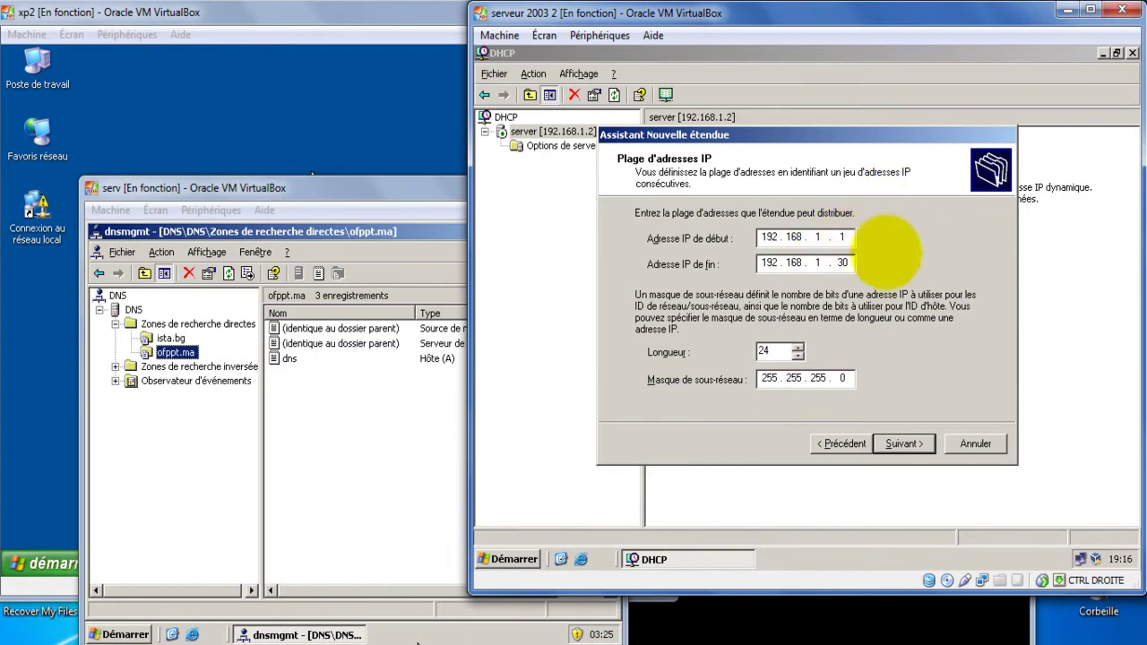
pyautogui.click(905, 444)
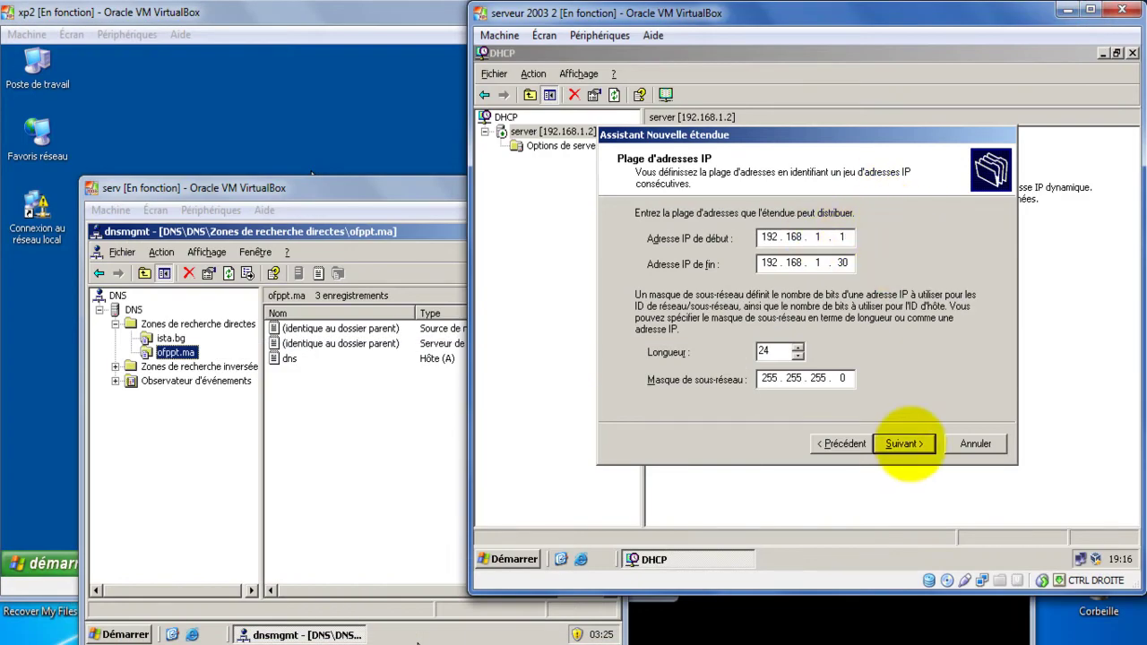
pyautogui.click(905, 444)
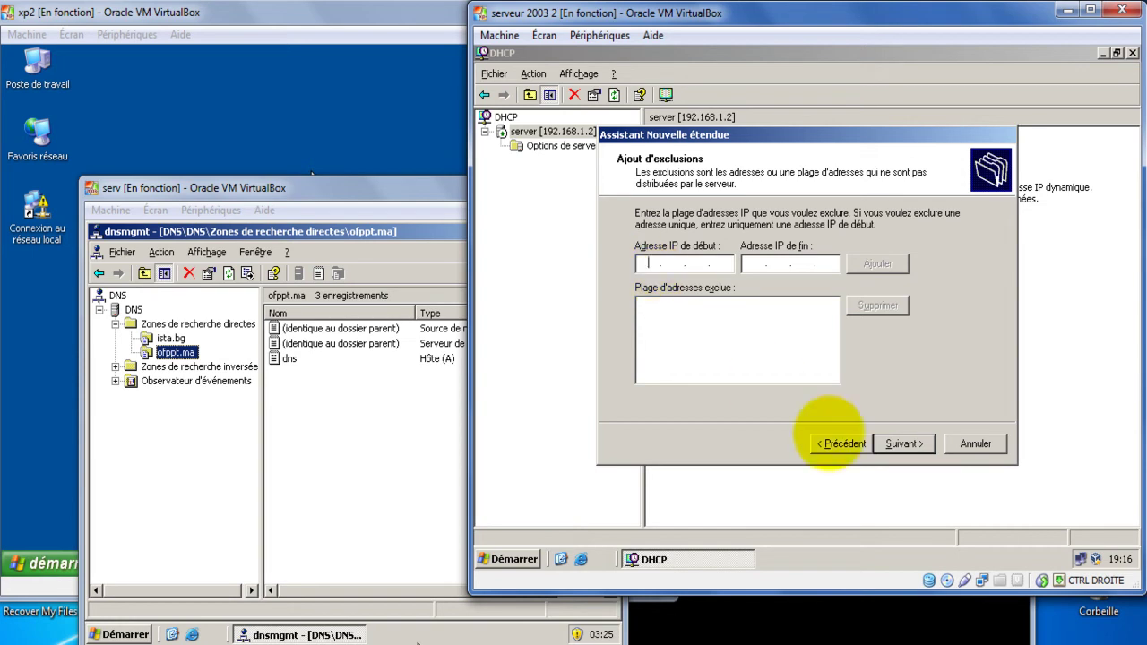
# - Finish the ista scope with no exclusions and an 8-day lease, declining to configure its DHCP options in the wizard
pyautogui.click(904, 443)
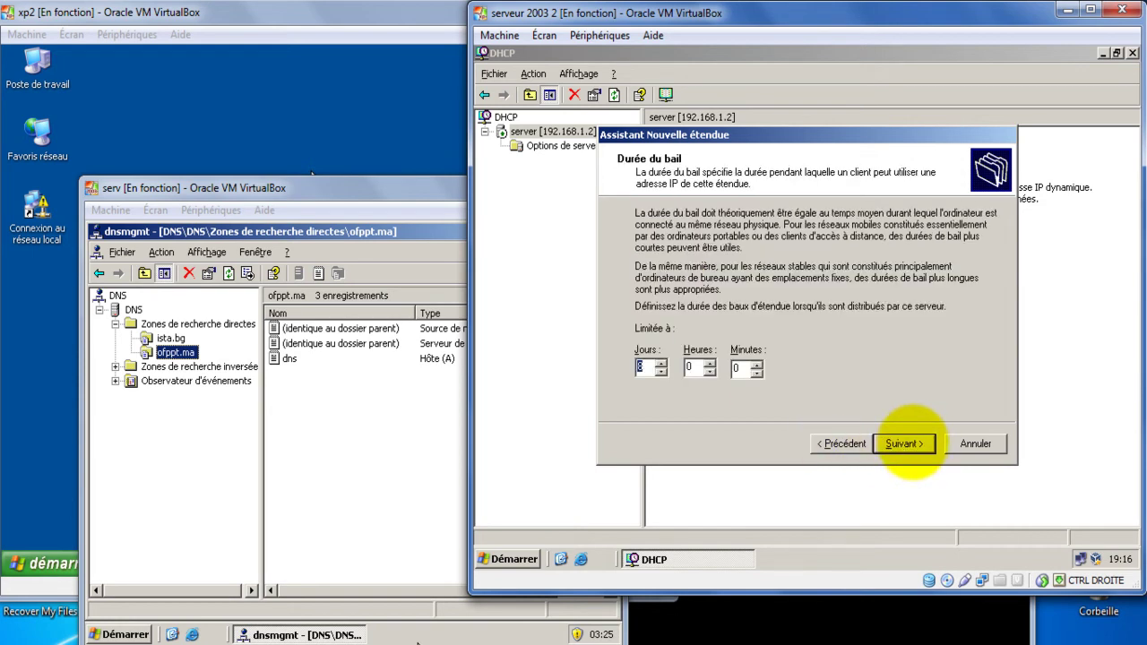
pyautogui.click(905, 443)
pyautogui.click(796, 347)
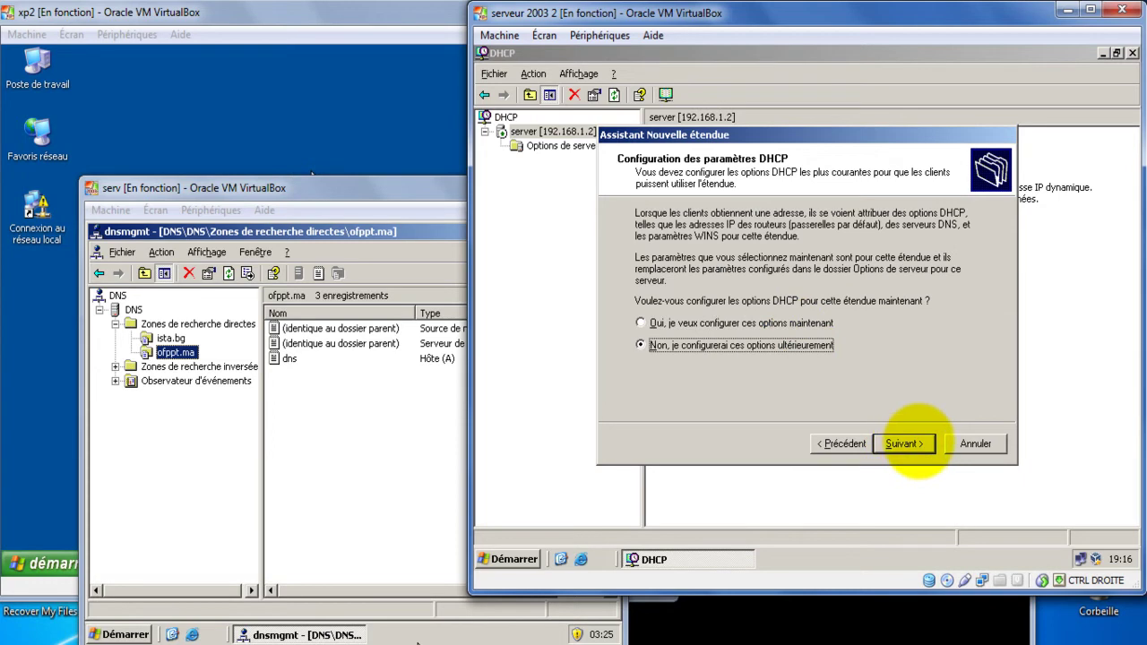
pyautogui.click(905, 443)
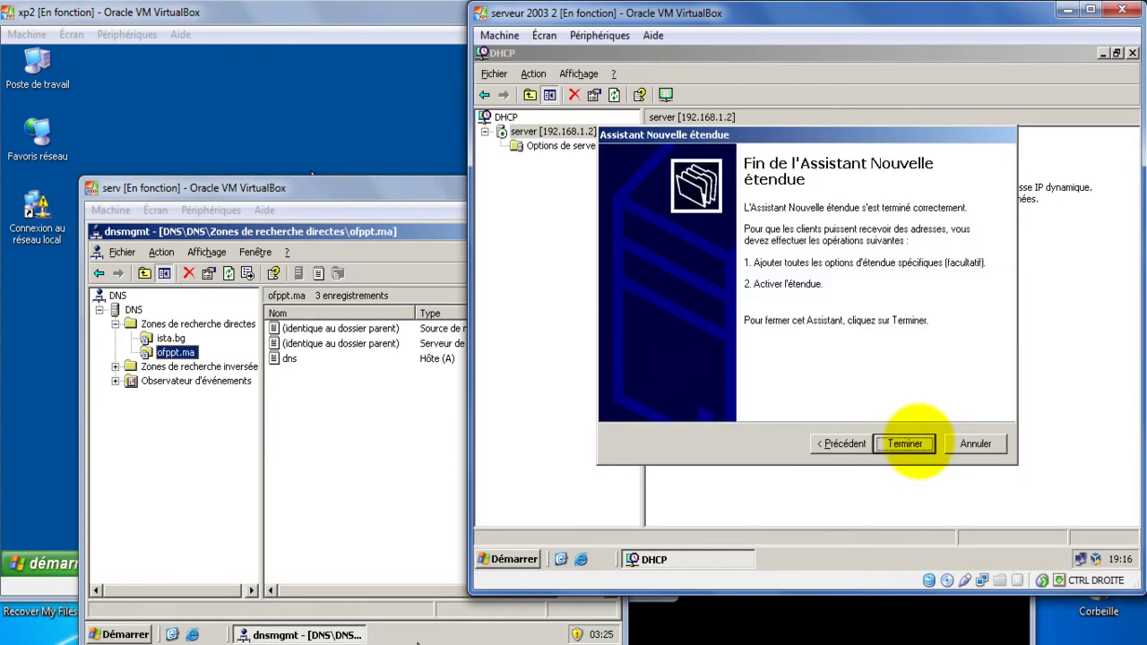
pyautogui.click(905, 443)
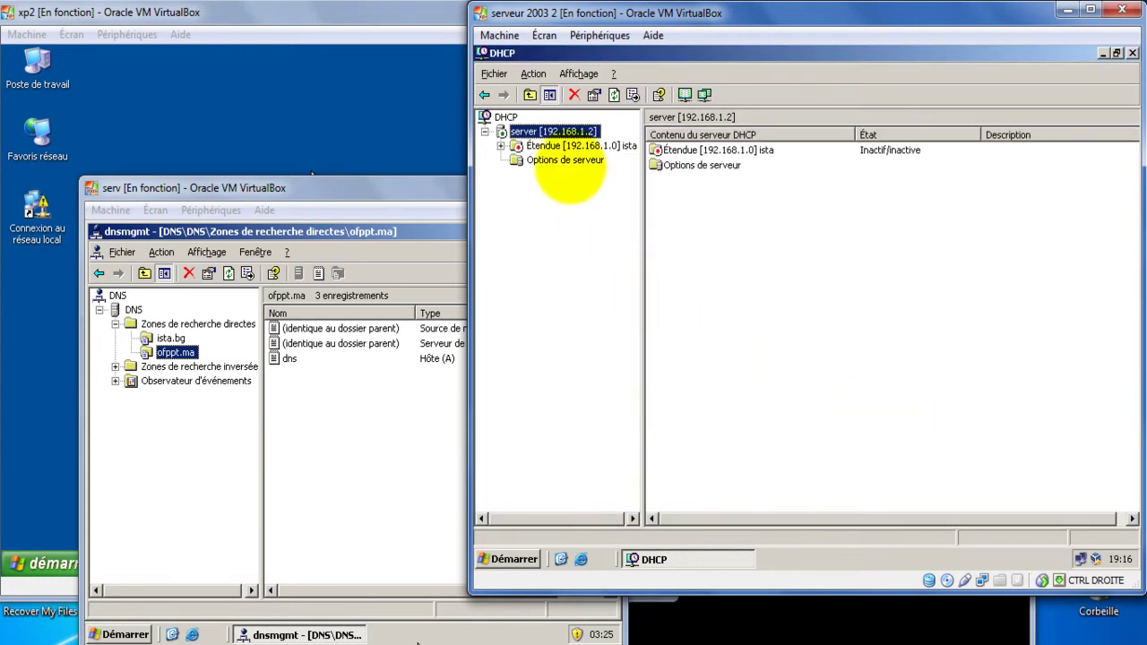
# - Start a second new scope on the DHCP server and name it ofppt
pyautogui.rightClick(578, 131)
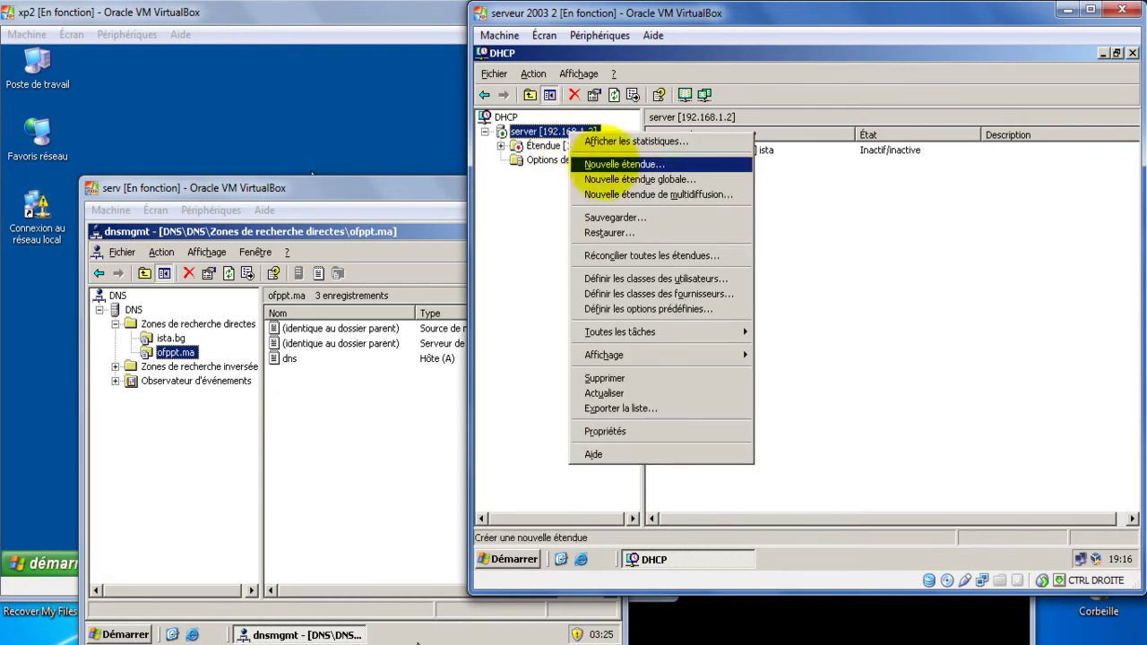
pyautogui.click(609, 161)
pyautogui.click(903, 443)
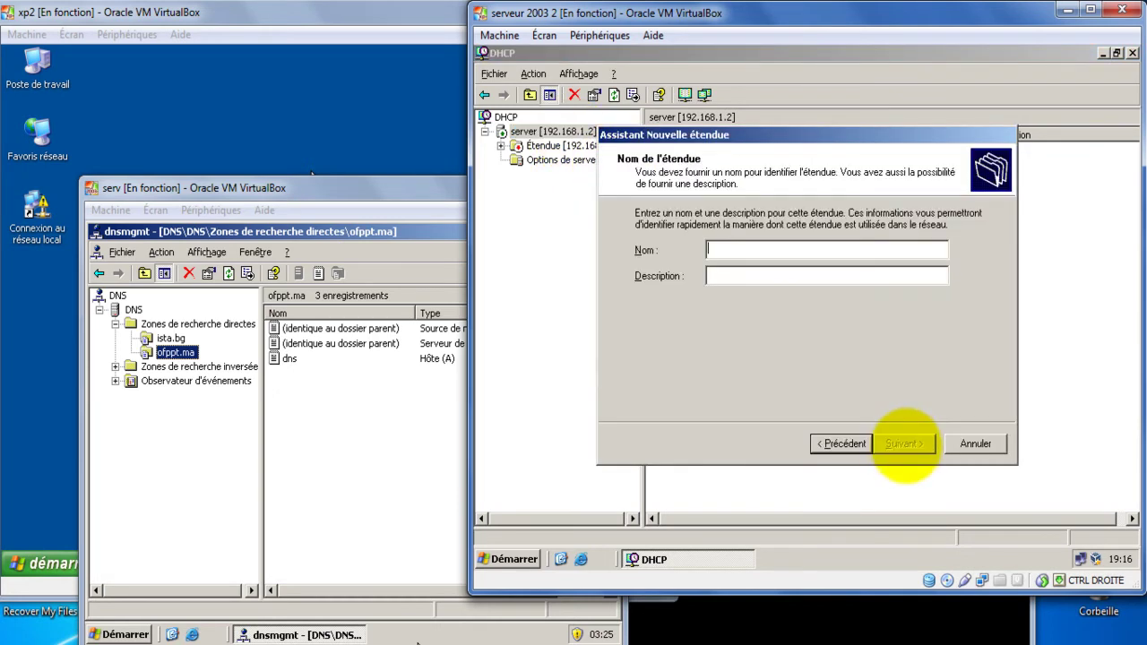
pyautogui.write('ofppt')
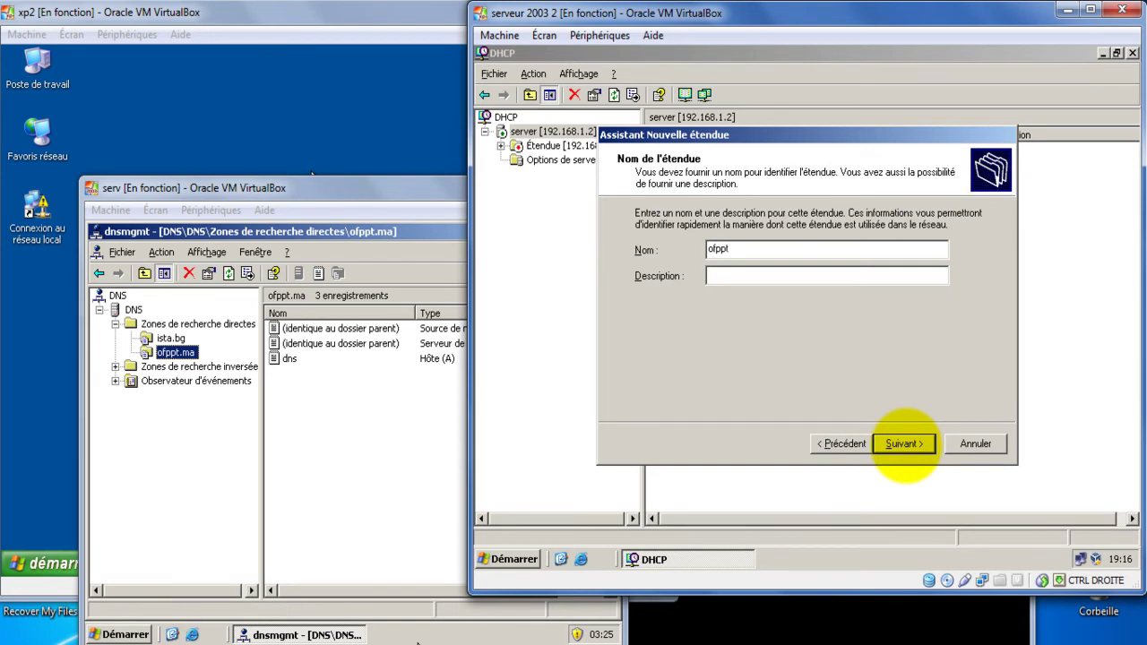
pyautogui.click(903, 443)
# - Set the ofppt scope's address range from 192.168.5.1 to 192.168.5.30 with the 24-bit mask 255.255.255.0
pyautogui.write('192 . 168 . ')
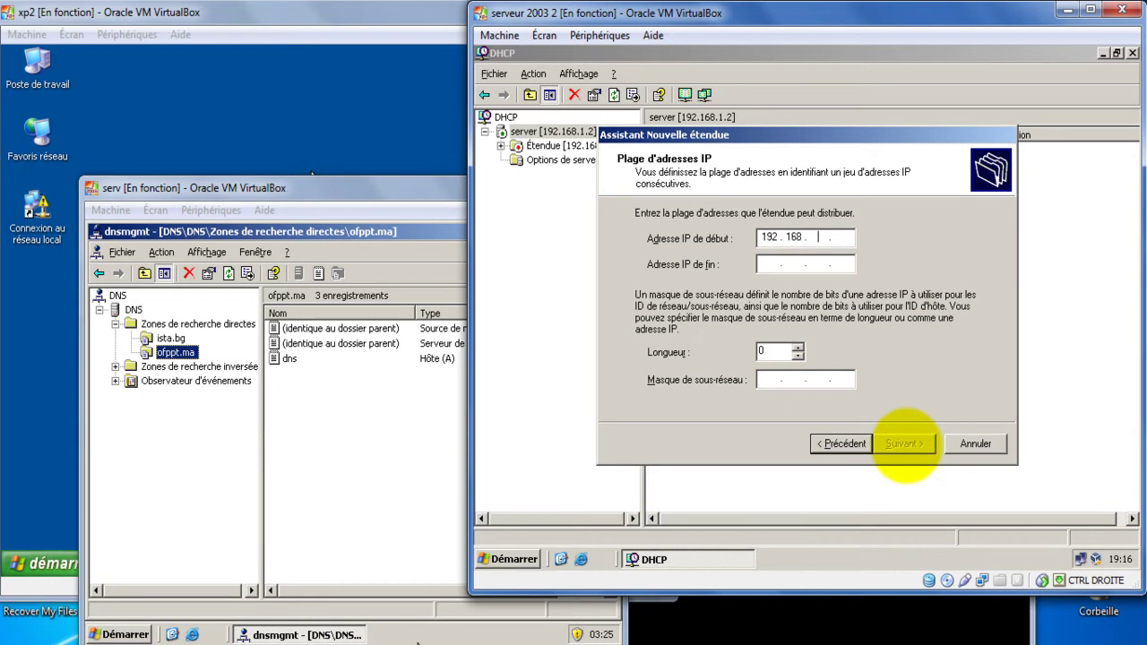
pyautogui.write('5 . 1')
pyautogui.press('Tab')
pyautogui.write('192 . 168')
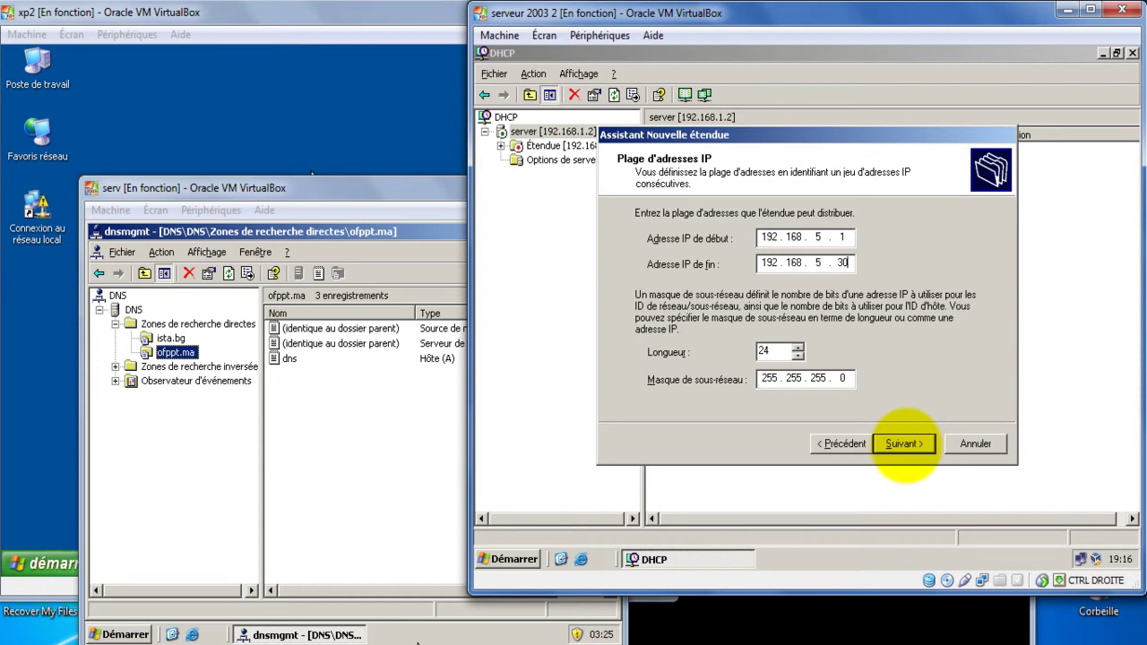
pyautogui.click(903, 443)
# - Finish the ofppt scope with no exclusions and an 8-day lease, declining to configure its DHCP options in the wizard
pyautogui.click(903, 443)
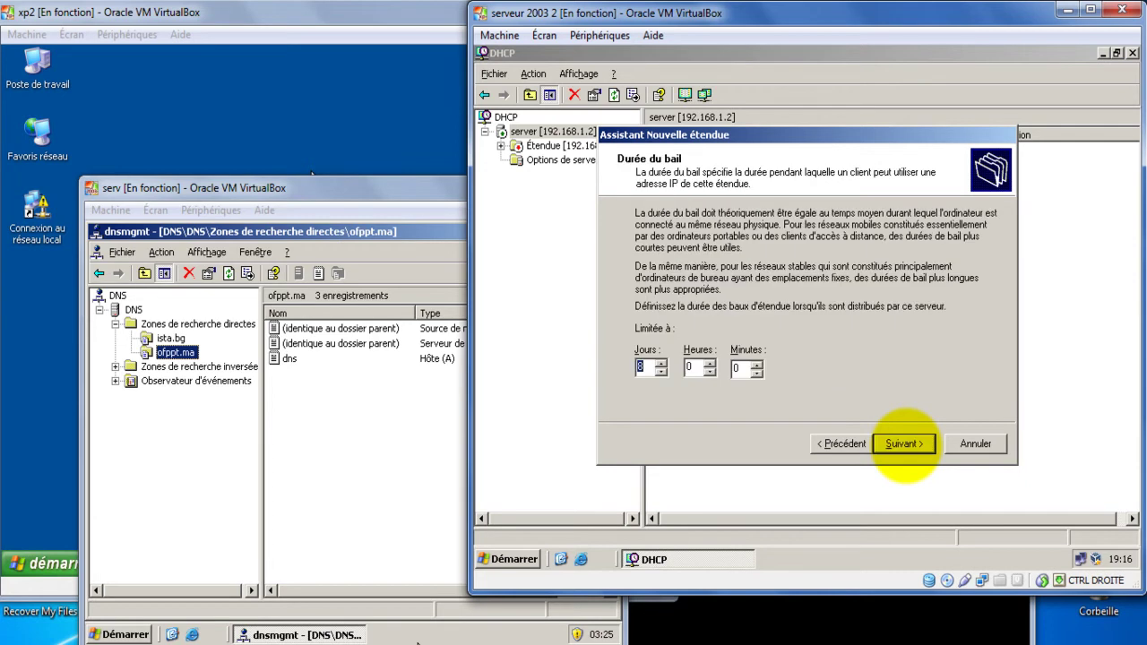
pyautogui.click(903, 444)
pyautogui.click(797, 346)
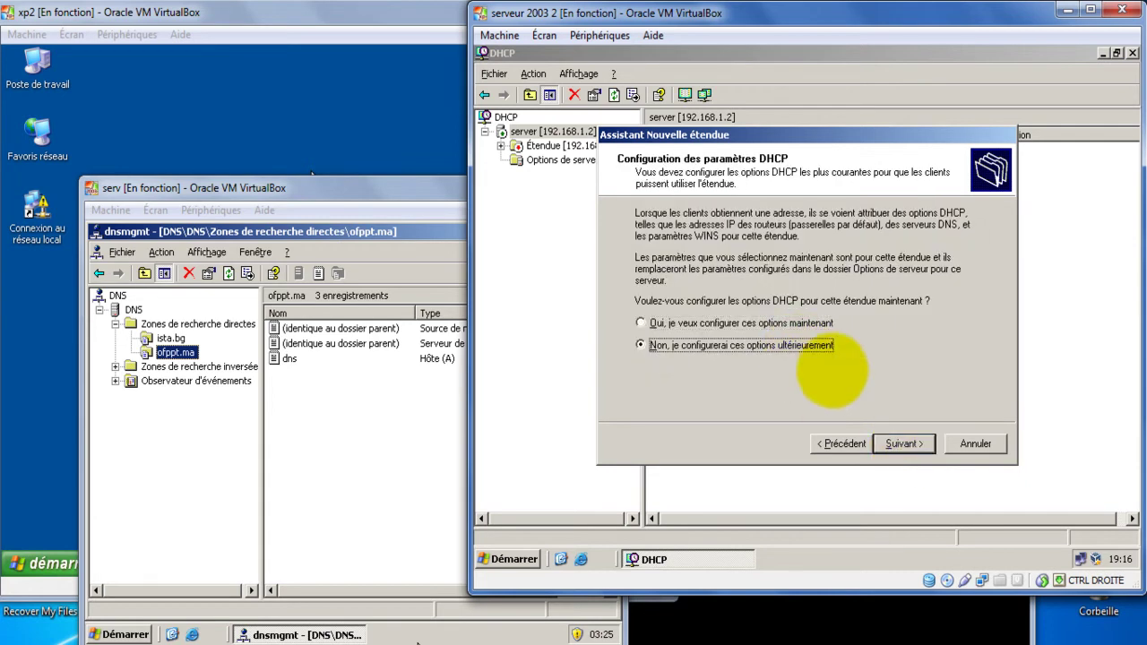
pyautogui.click(903, 443)
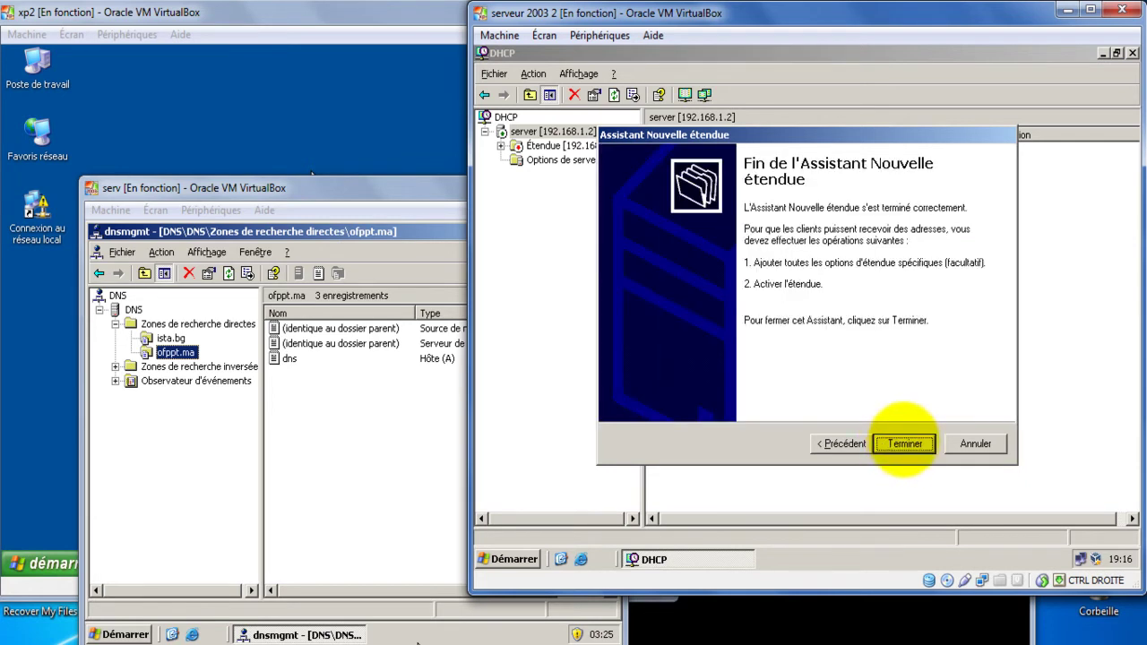
pyautogui.click(903, 442)
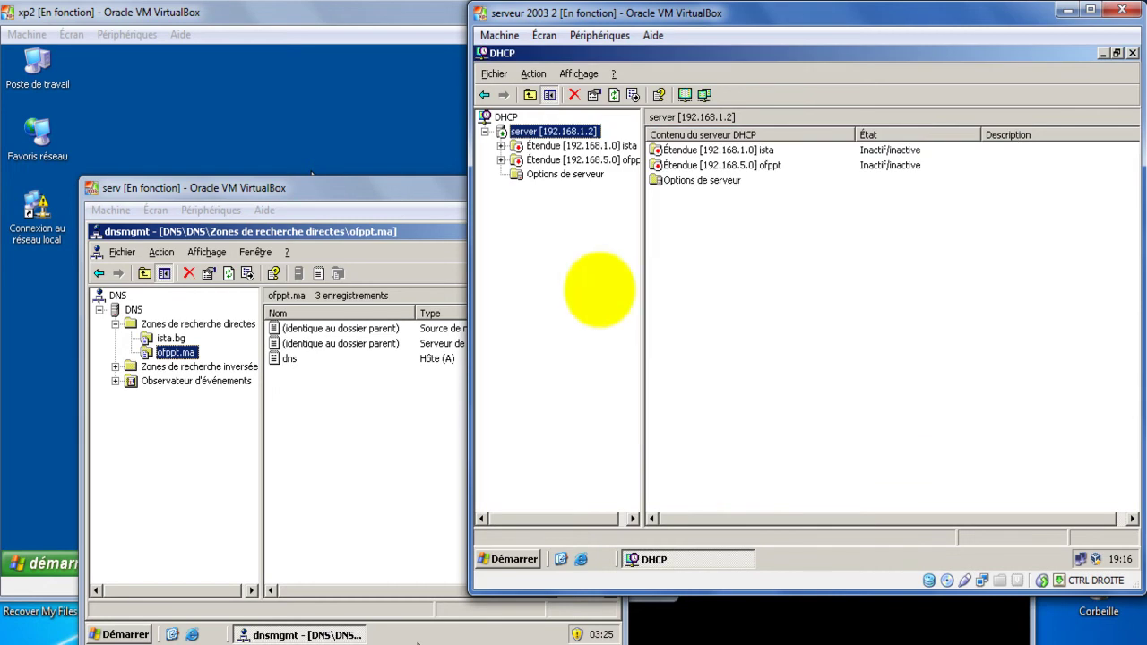
# - Expand and activate the ista scope (192.168.1.0) on the DHCP server
pyautogui.rightClick(548, 149)
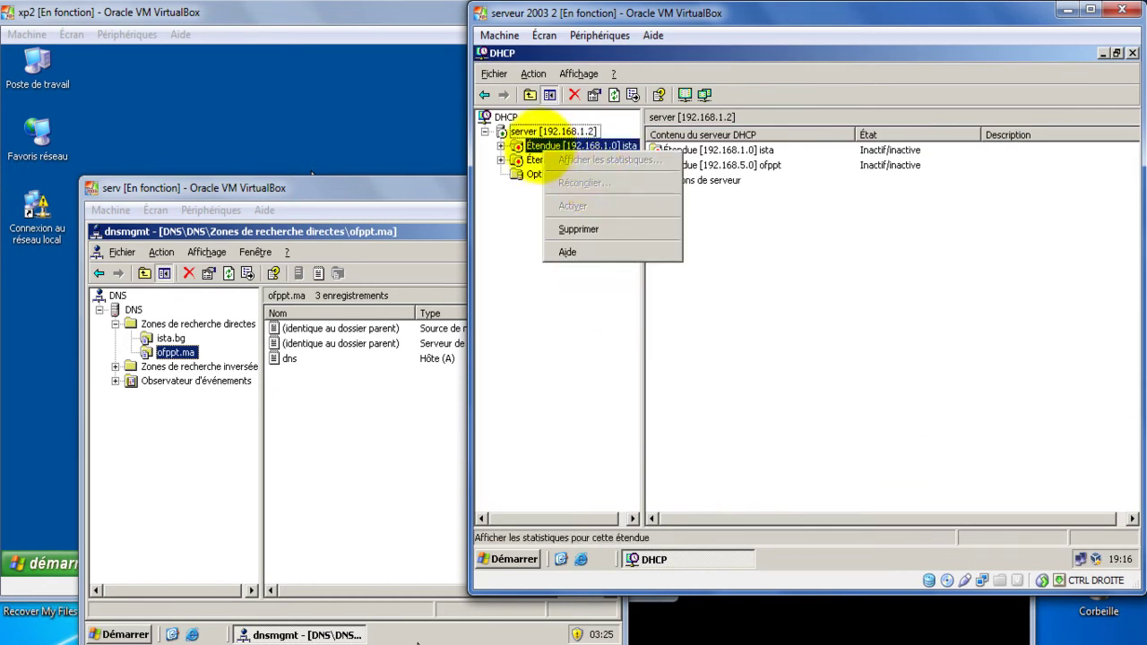
pyautogui.doubleClick(536, 146)
pyautogui.rightClick(536, 149)
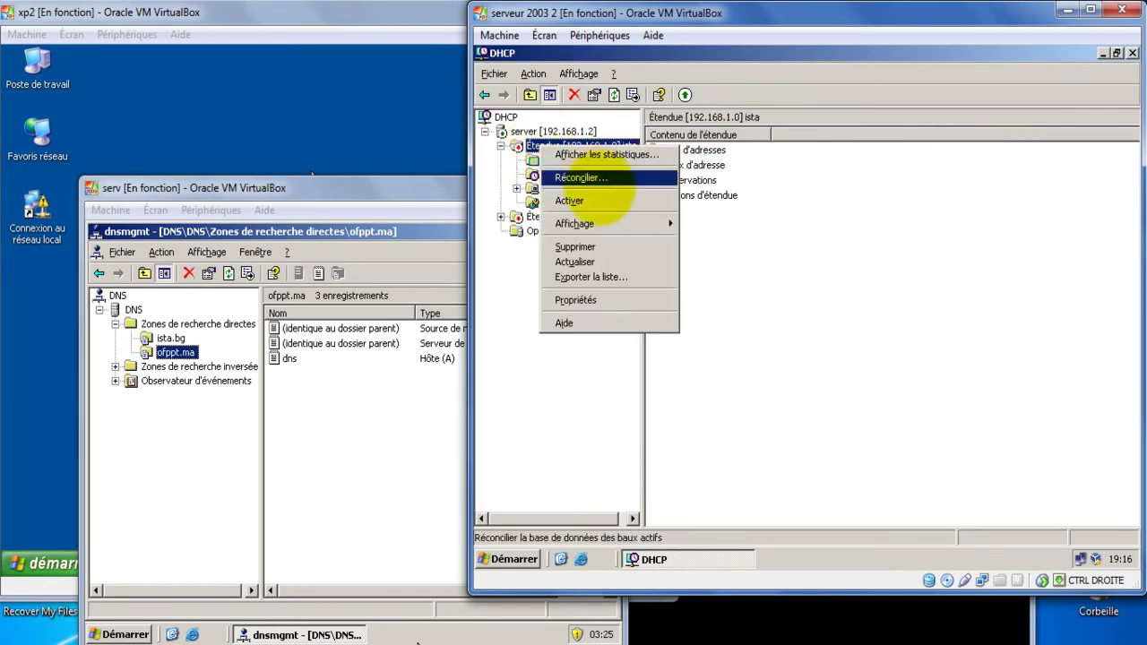
pyautogui.click(587, 191)
# - Expand and activate the ofppt scope (192.168.5.0) on the DHCP server
pyautogui.rightClick(567, 217)
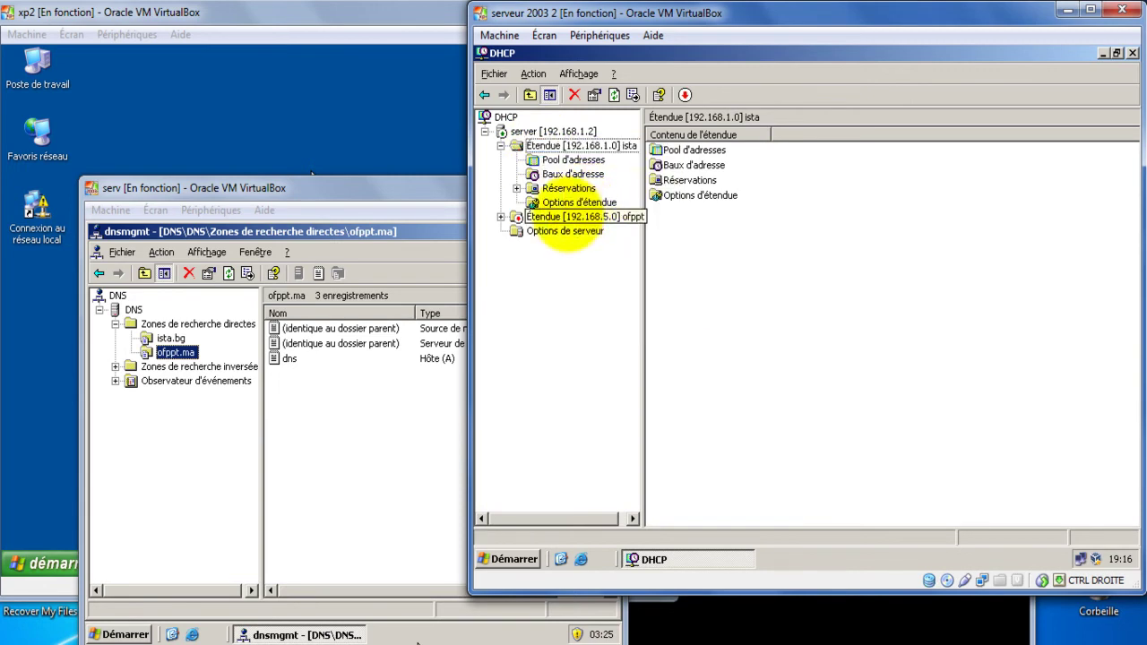
pyautogui.click(500, 217)
pyautogui.click(500, 217)
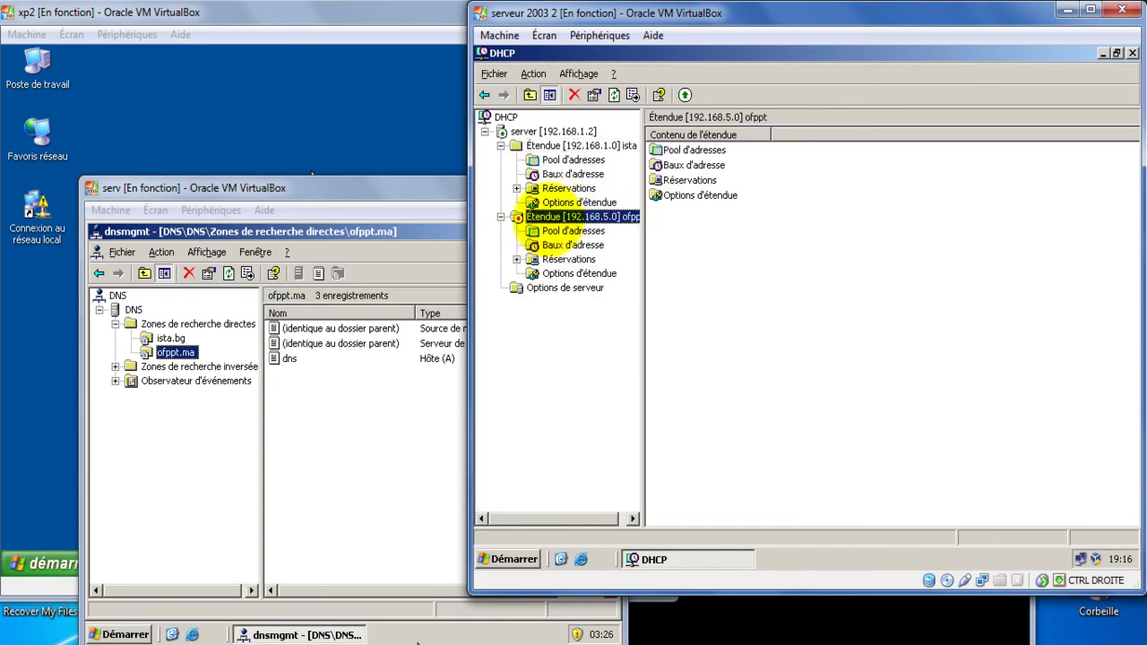
pyautogui.rightClick(548, 219)
pyautogui.click(587, 274)
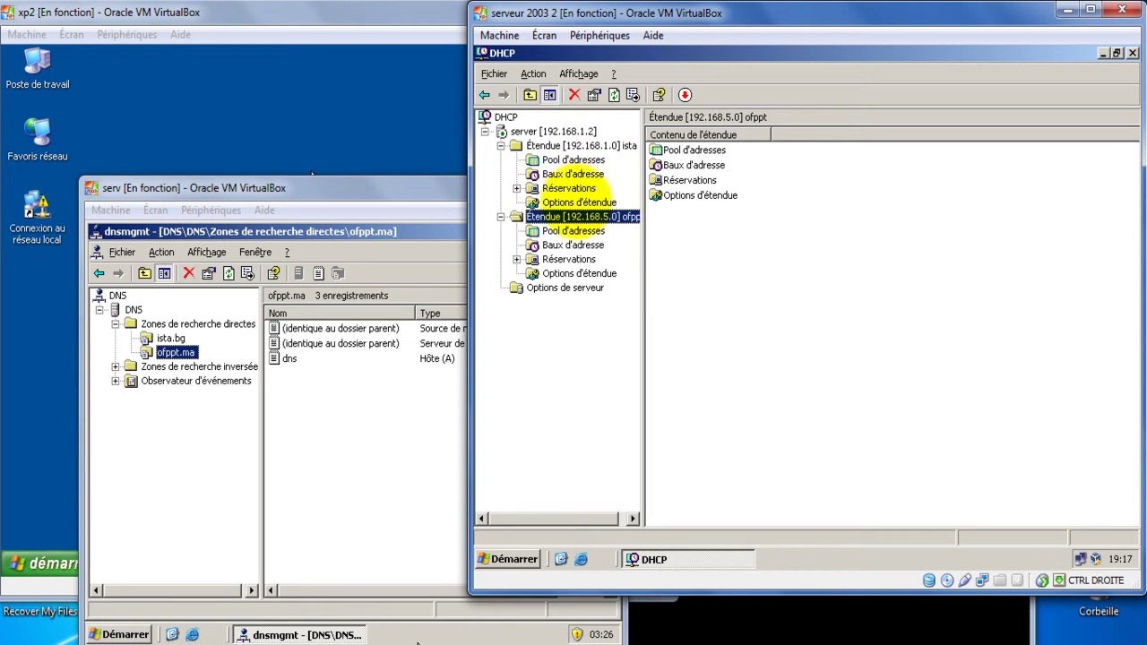
# - Open the ista scope's options for configuration and enable 003 Routeur with the IP address 192.168.1.1
pyautogui.click(580, 202)
pyautogui.rightClick(581, 199)
pyautogui.click(606, 210)
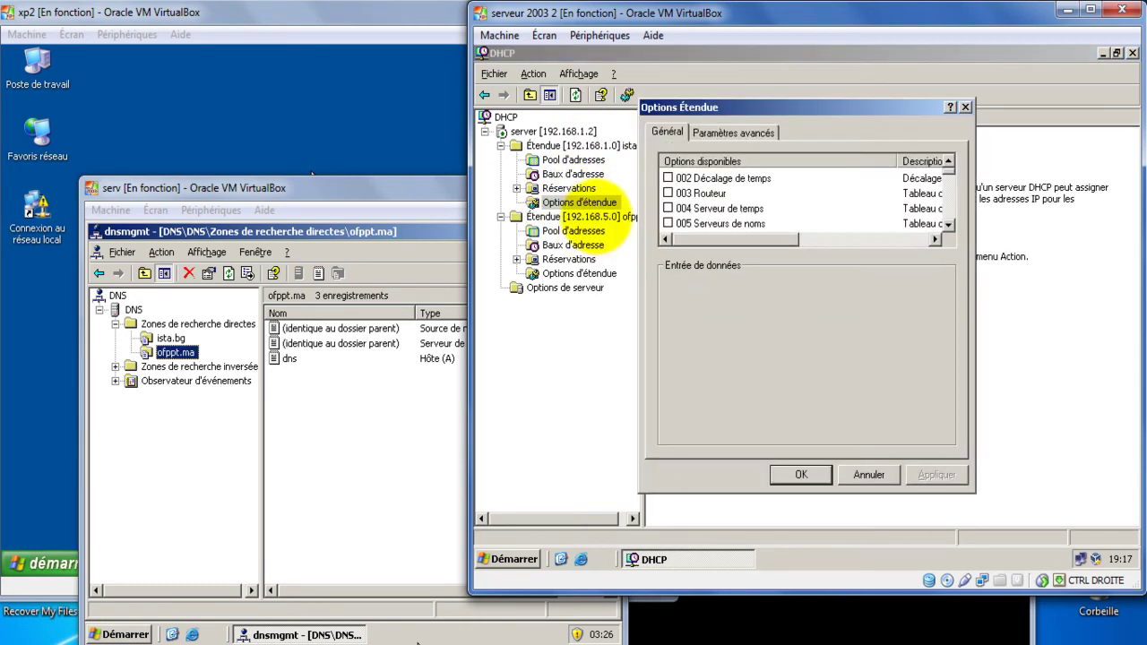
pyautogui.click(668, 192)
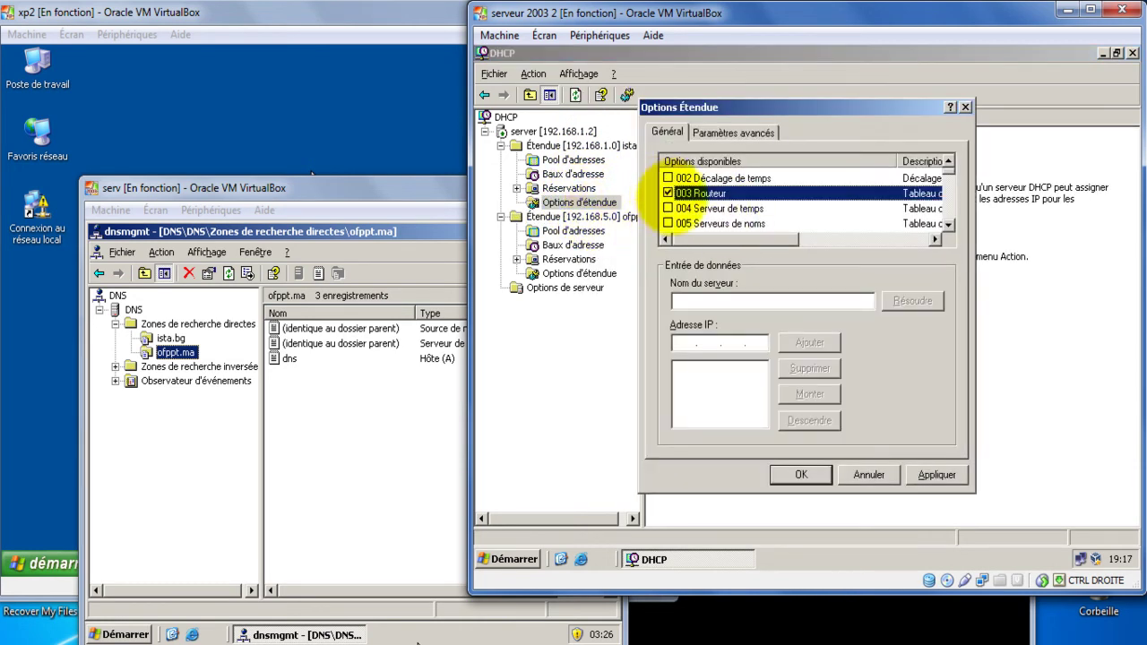
pyautogui.click(707, 301)
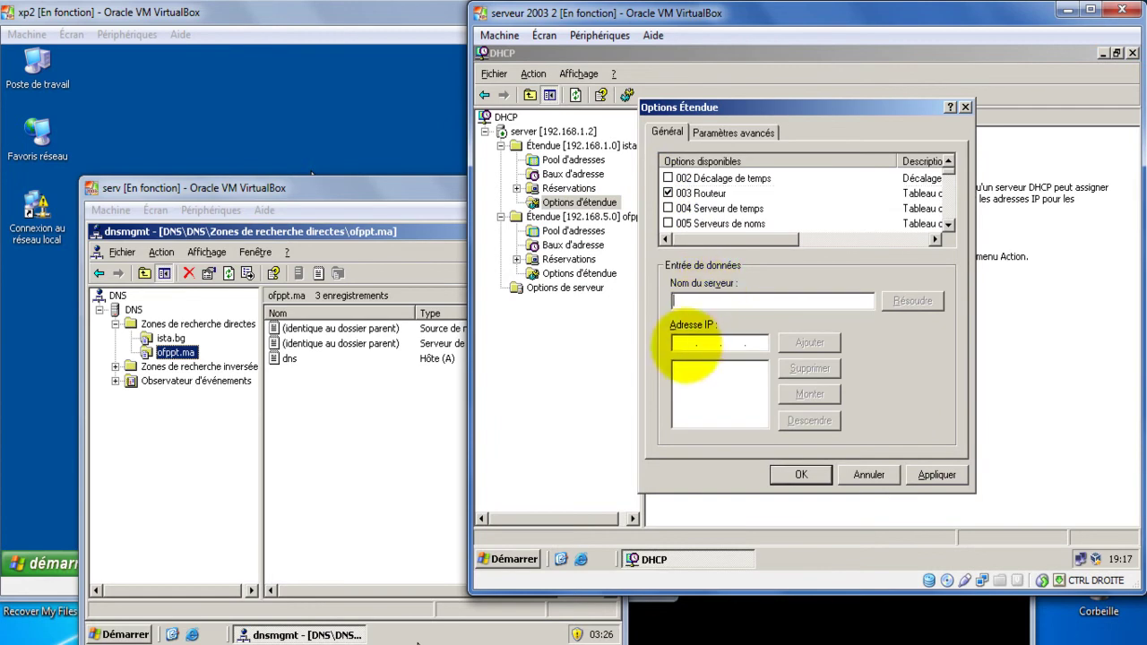
pyautogui.write('192.168.1.1')
pyautogui.click(809, 342)
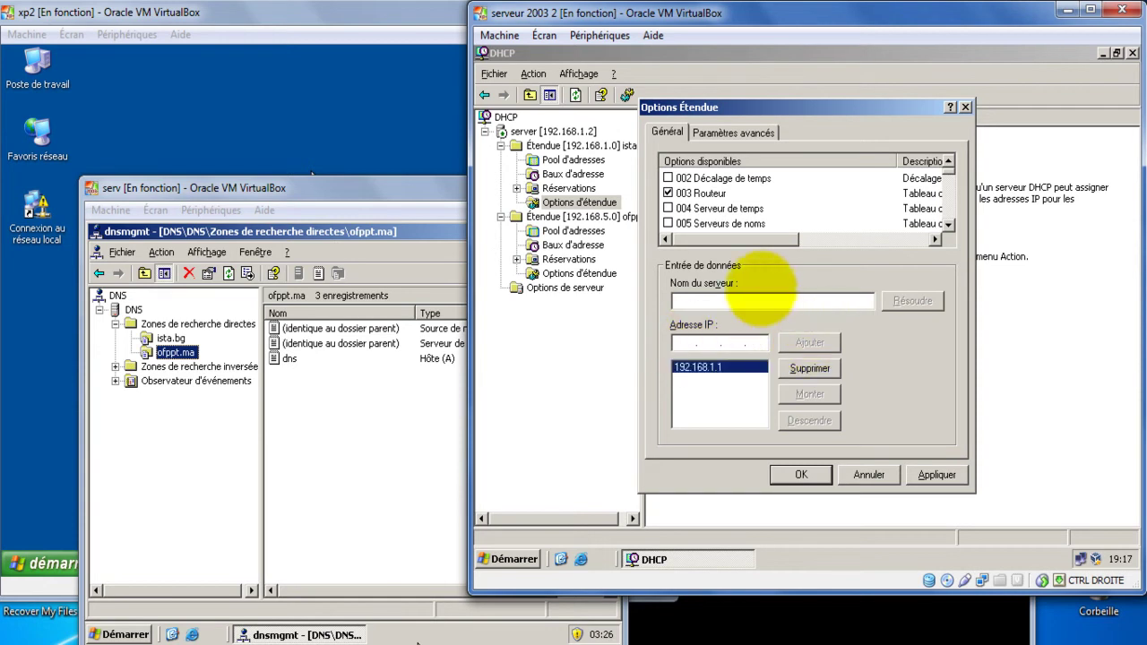
# - Enable 006 Serveurs DNS for the ista scope and add the server address 192.168.1.3
pyautogui.click(947, 224)
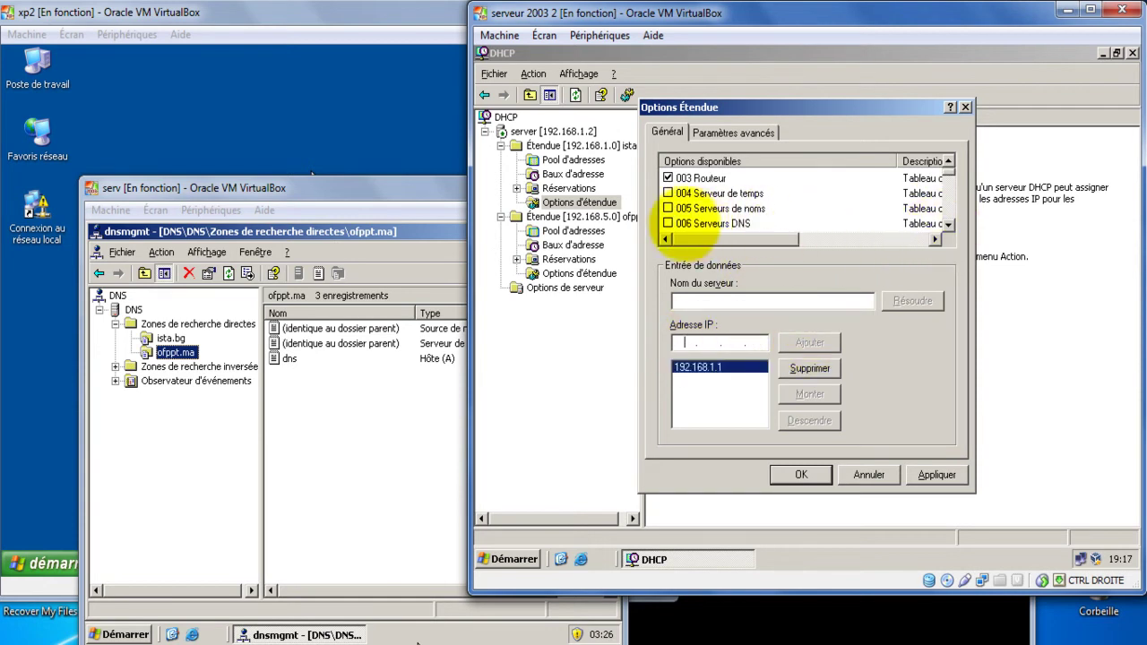
pyautogui.click(668, 223)
pyautogui.click(682, 342)
pyautogui.write('192 . 168 . 1 . 3')
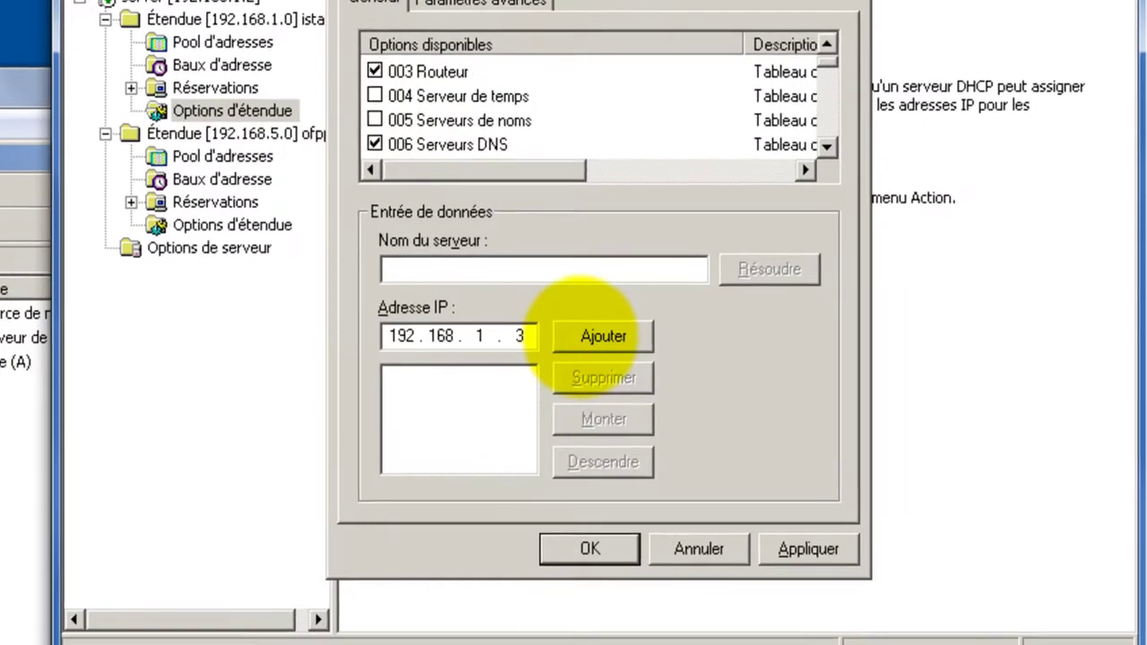
pyautogui.click(795, 338)
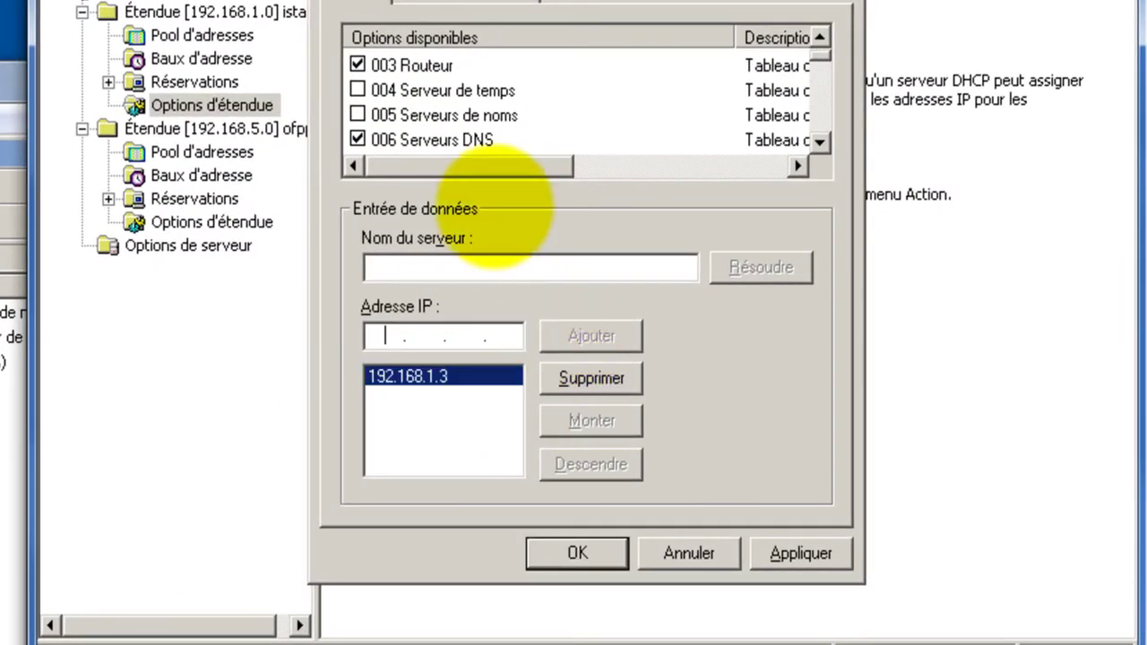
# - Enable 015 Nom de domaine DNS for the ista scope with the value ista.bg and save the scope options
pyautogui.click(820, 142)
pyautogui.click(821, 141)
pyautogui.doubleClick(821, 142)
pyautogui.click(821, 141)
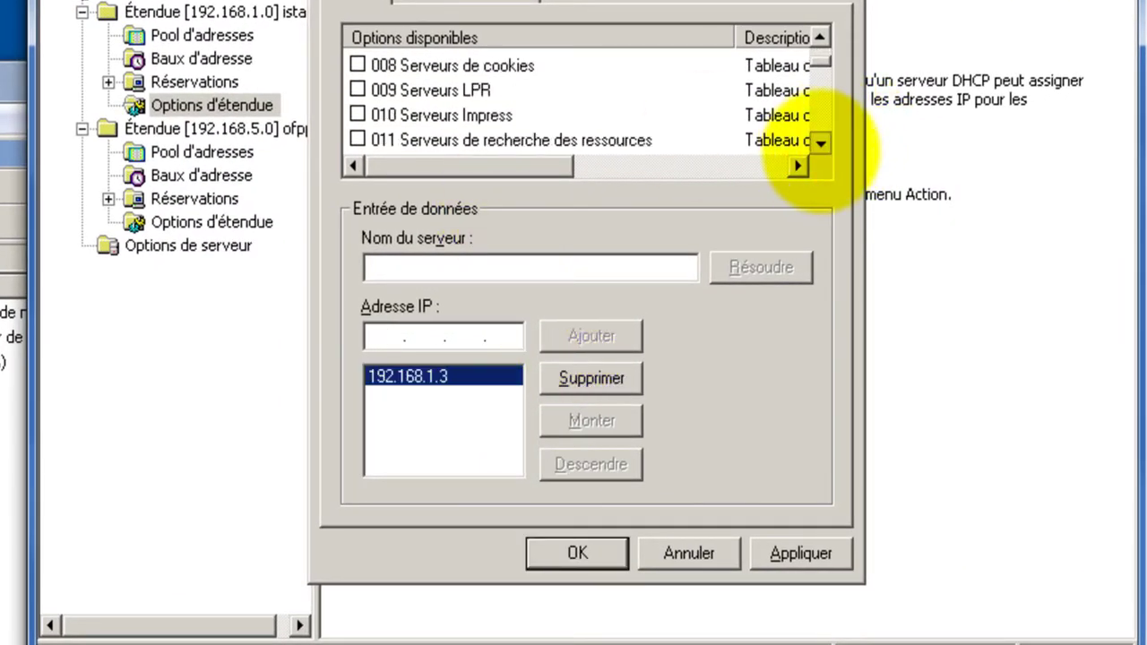
pyautogui.doubleClick(820, 141)
pyautogui.doubleClick(821, 141)
pyautogui.click(820, 142)
pyautogui.click(821, 142)
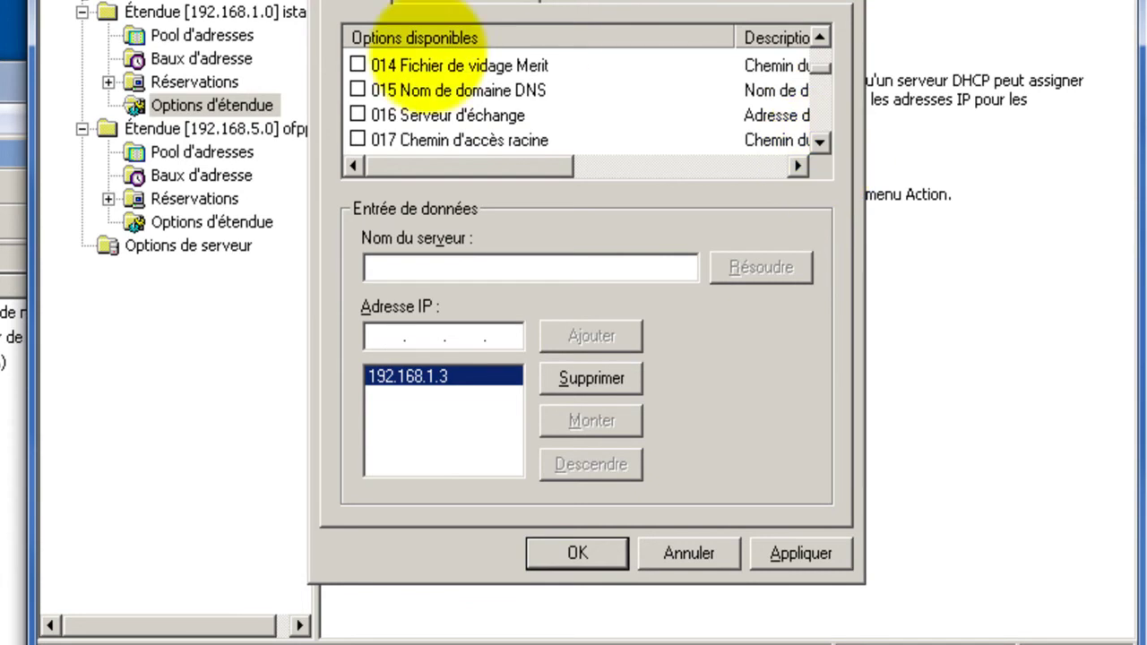
pyautogui.click(358, 90)
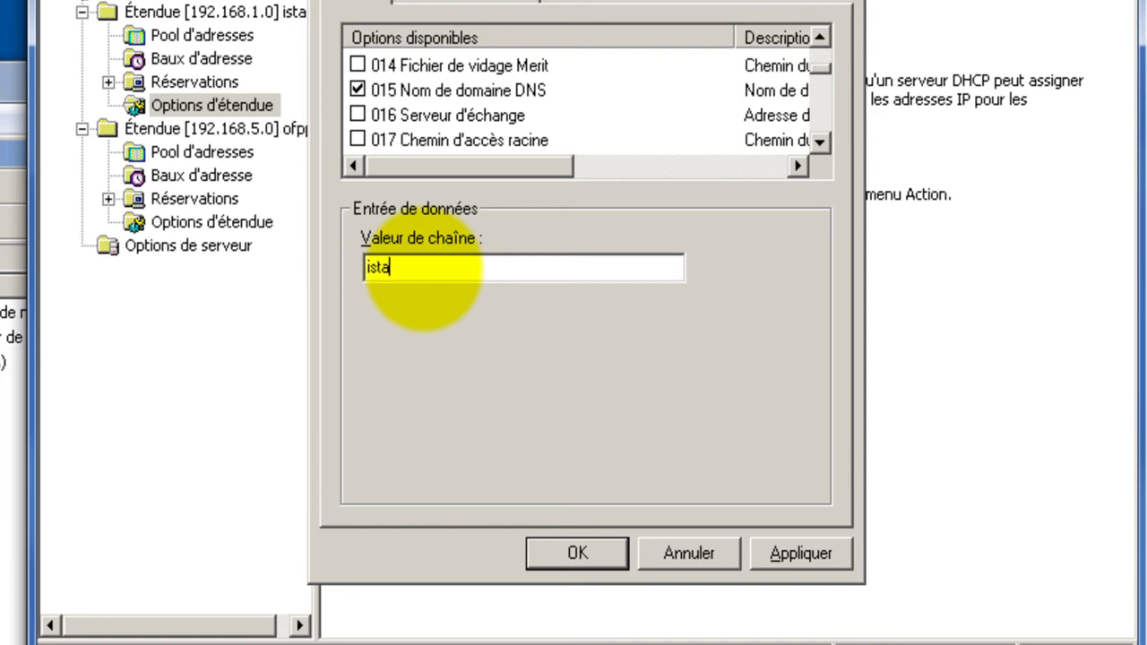
pyautogui.write('ista.bg')
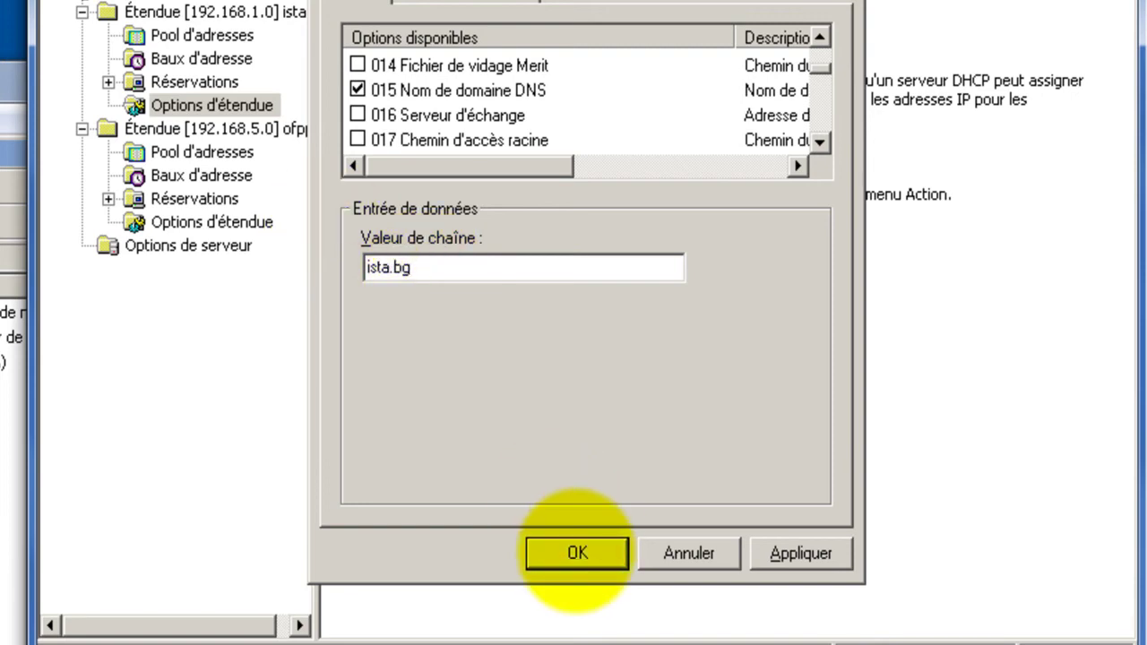
pyautogui.click(577, 553)
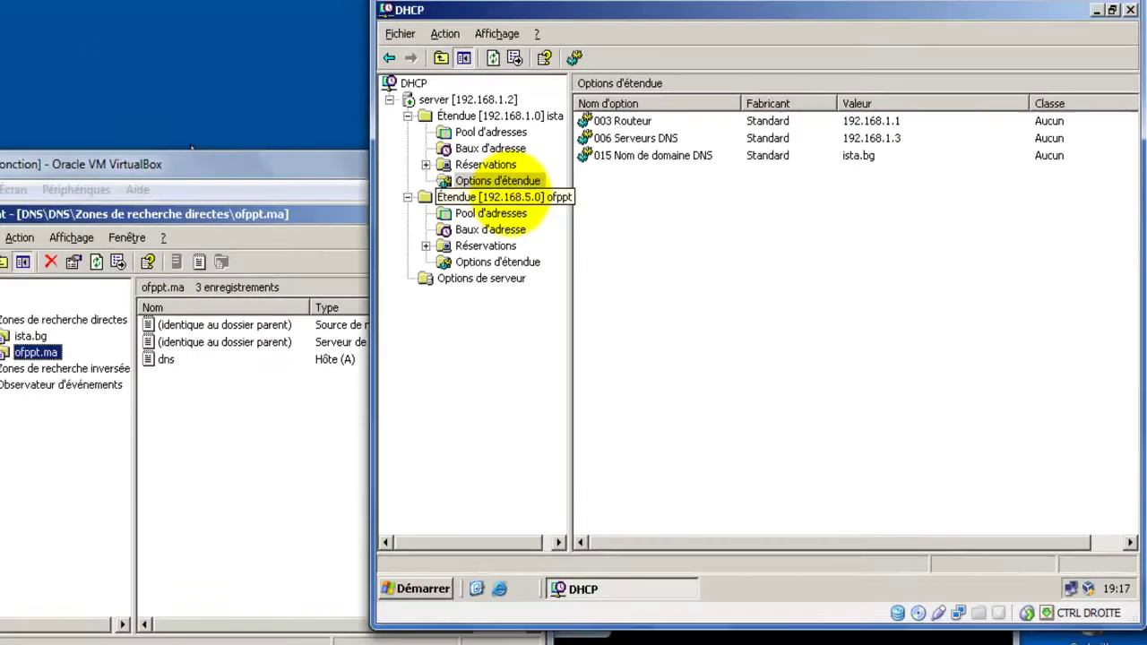
# - Open the ofppt scope's options for configuration and enable 003 Routeur with the IP address 192.168.5.1
pyautogui.click(206, 136)
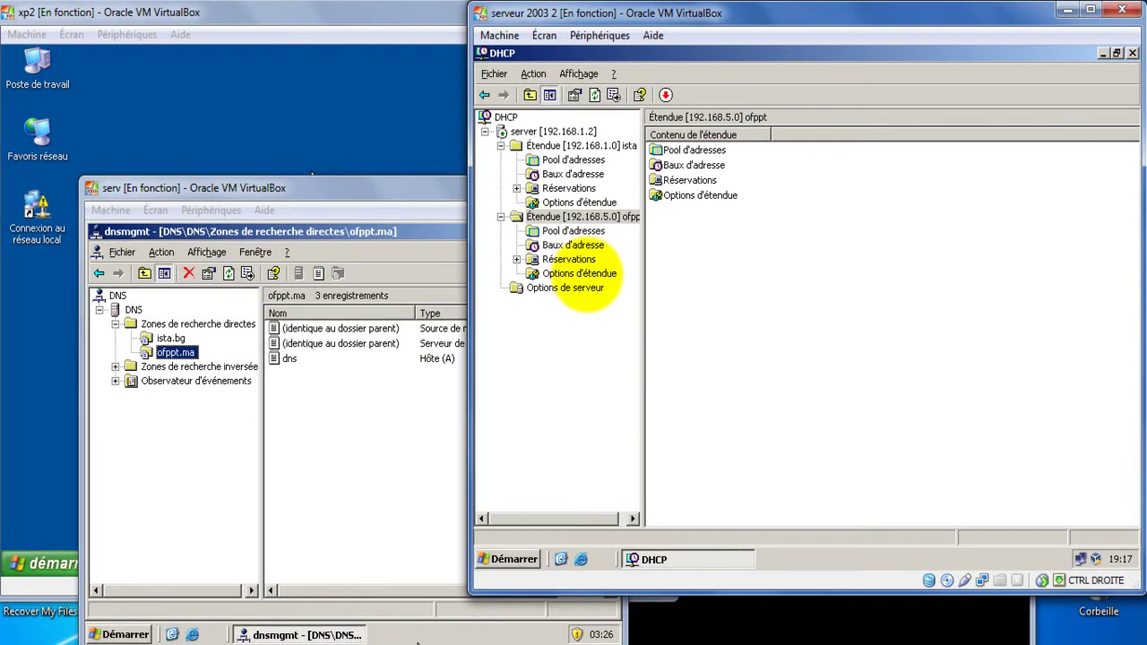
pyautogui.click(580, 273)
pyautogui.rightClick(591, 275)
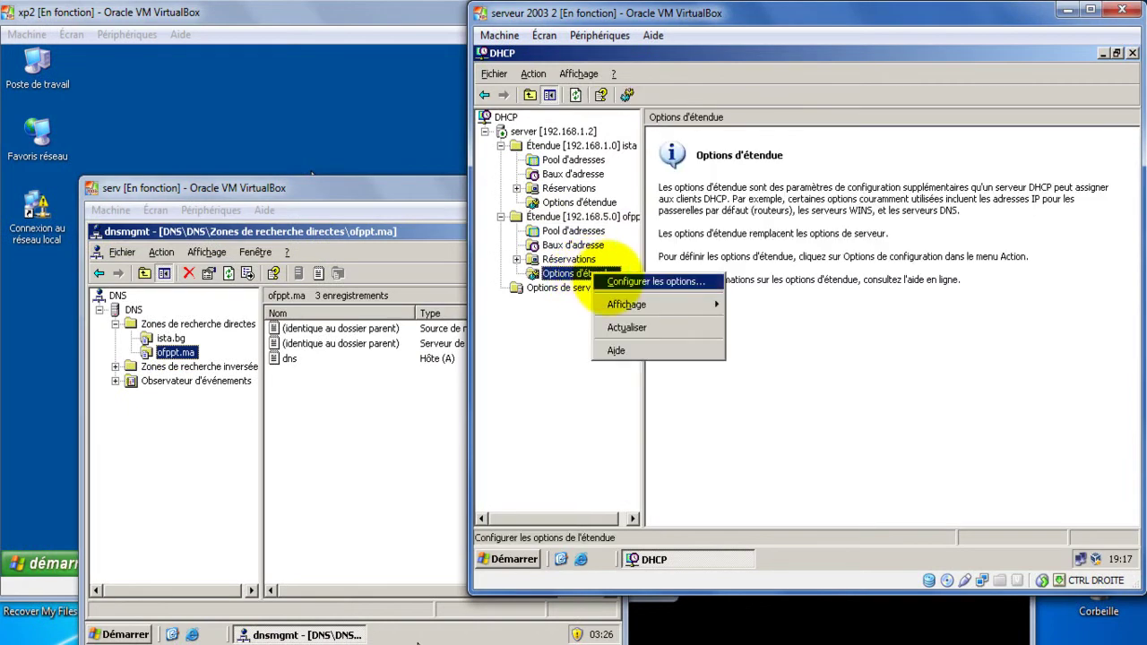
pyautogui.click(614, 281)
pyautogui.click(668, 193)
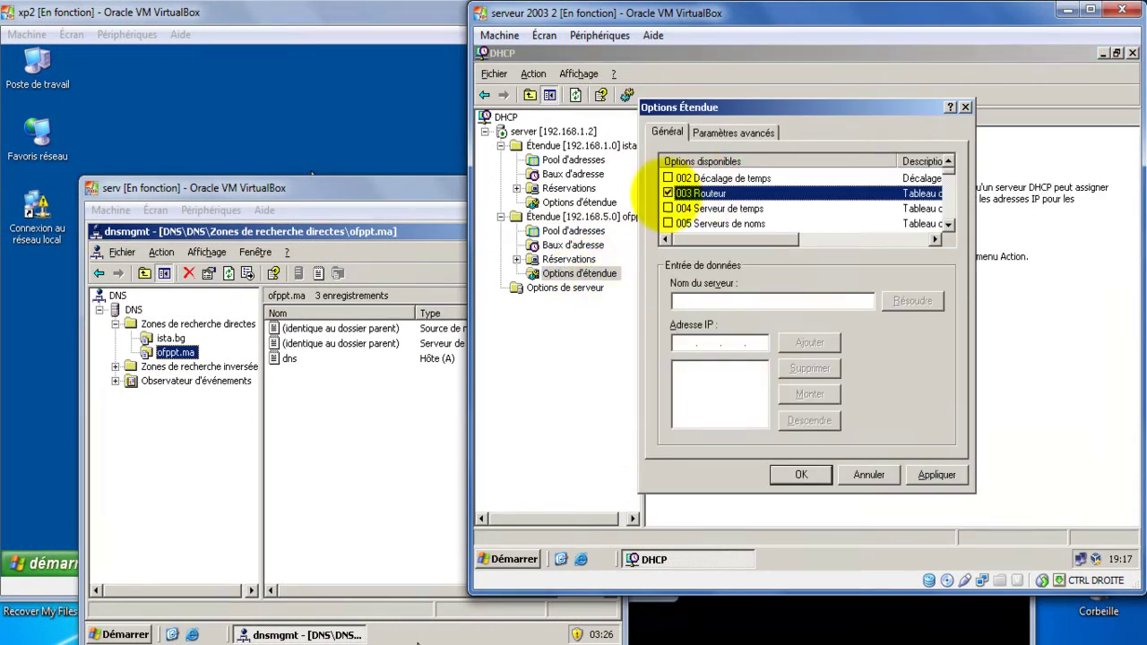
pyautogui.click(683, 343)
pyautogui.write('192 . 168 . 5 . 1')
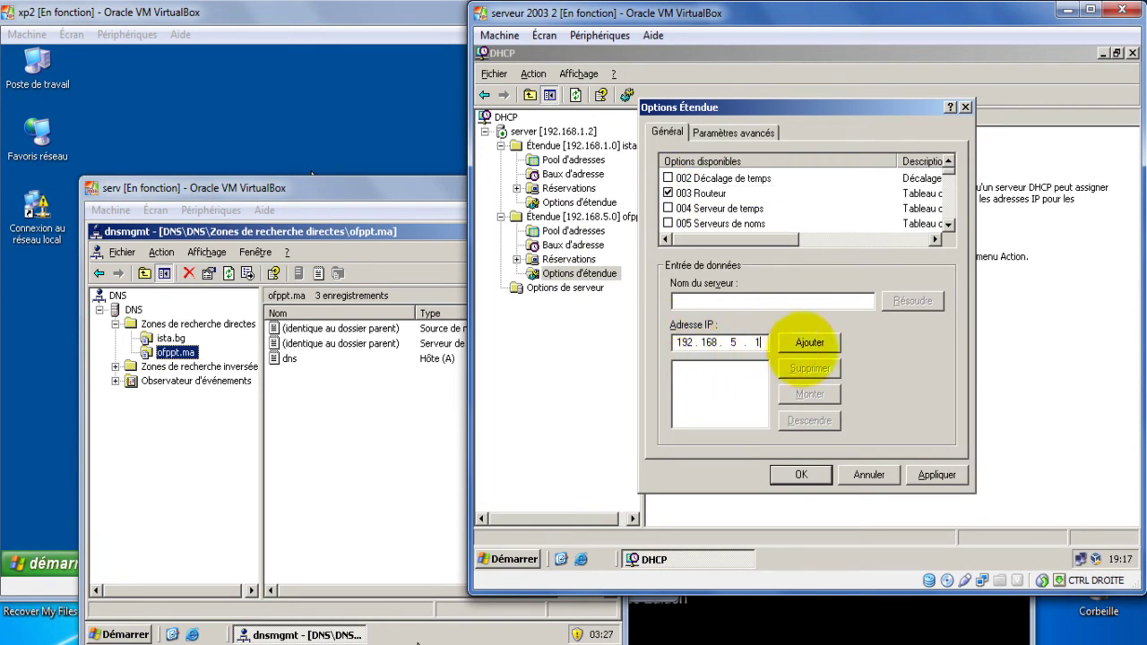
pyautogui.click(808, 343)
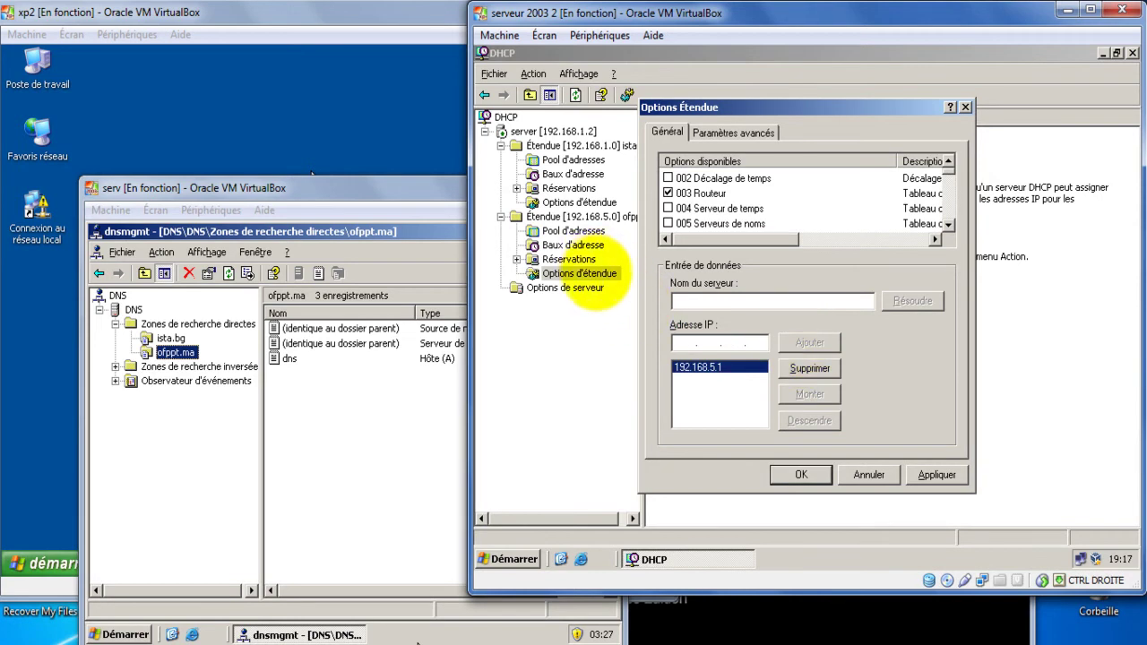
# - Enable 006 Serveurs DNS for the ofppt scope and add the server address 192.168.1.3
pyautogui.click(947, 224)
pyautogui.click(667, 223)
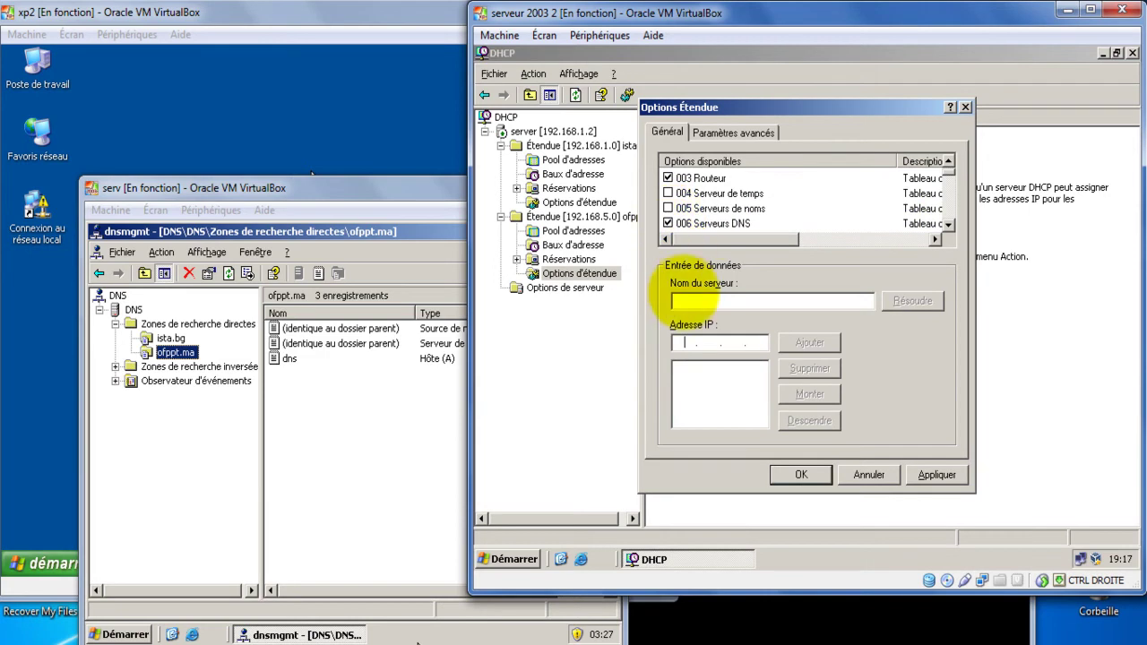
pyautogui.write('192 . 168 . 7 . 3')
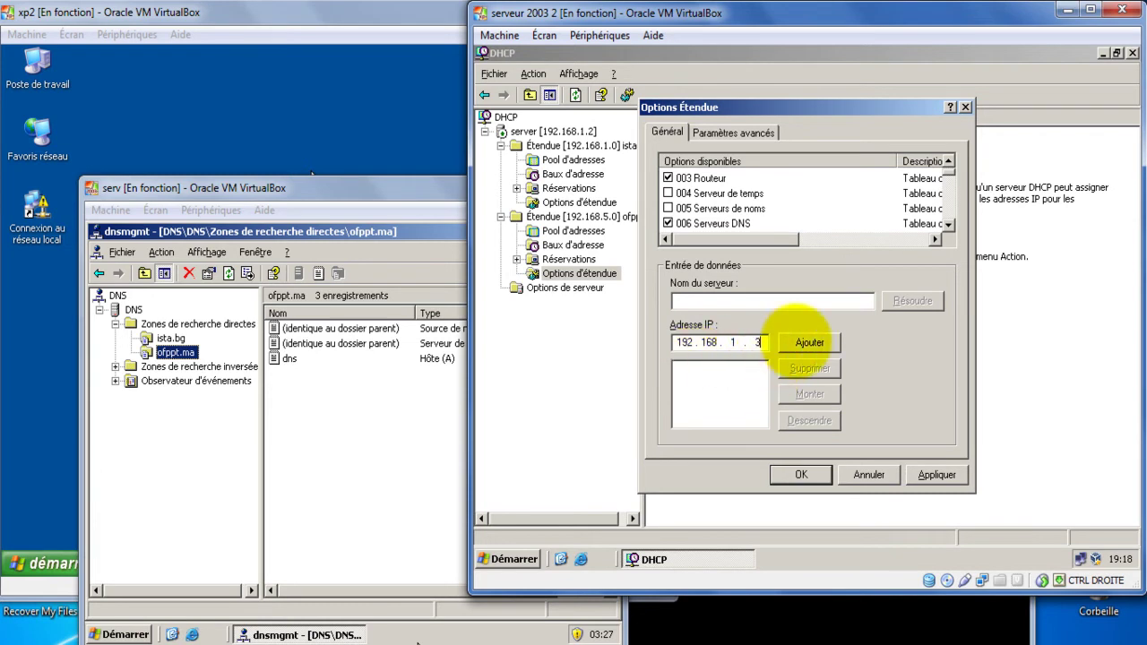
pyautogui.click(802, 342)
# - Enable 015 Nom de domaine DNS for the ofppt scope with the value ofppt.ma and save the scope options
pyautogui.click(948, 224)
pyautogui.click(947, 224)
pyautogui.click(948, 224)
pyautogui.click(948, 224)
pyautogui.click(948, 224)
pyautogui.click(947, 224)
pyautogui.click(948, 224)
pyautogui.click(947, 224)
pyautogui.click(947, 224)
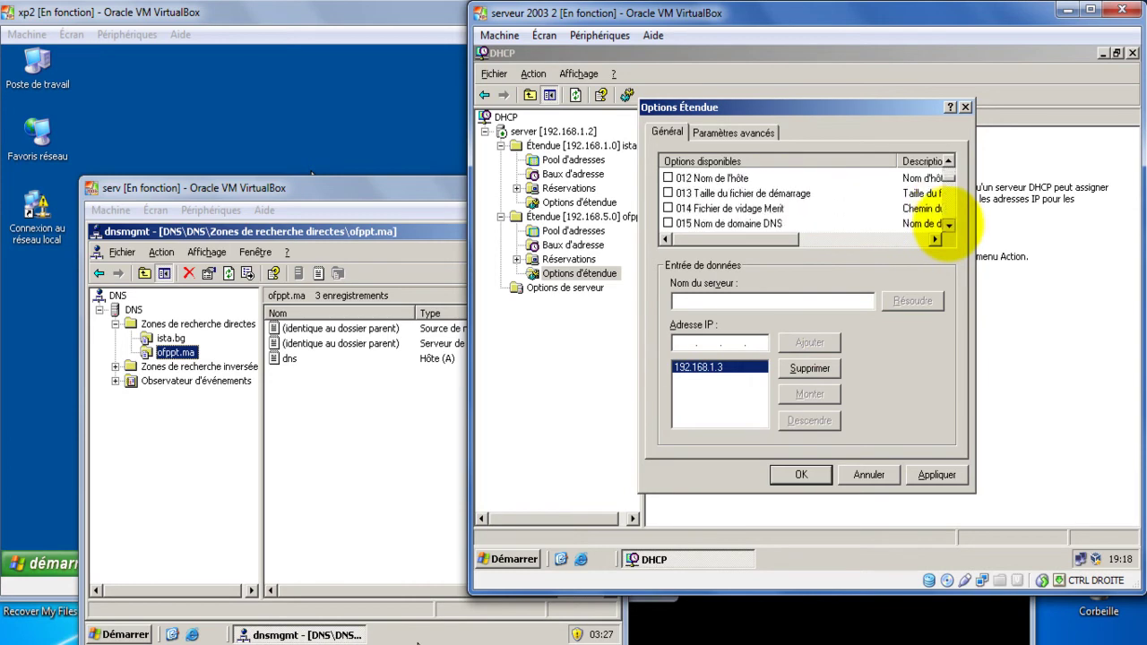
pyautogui.click(667, 223)
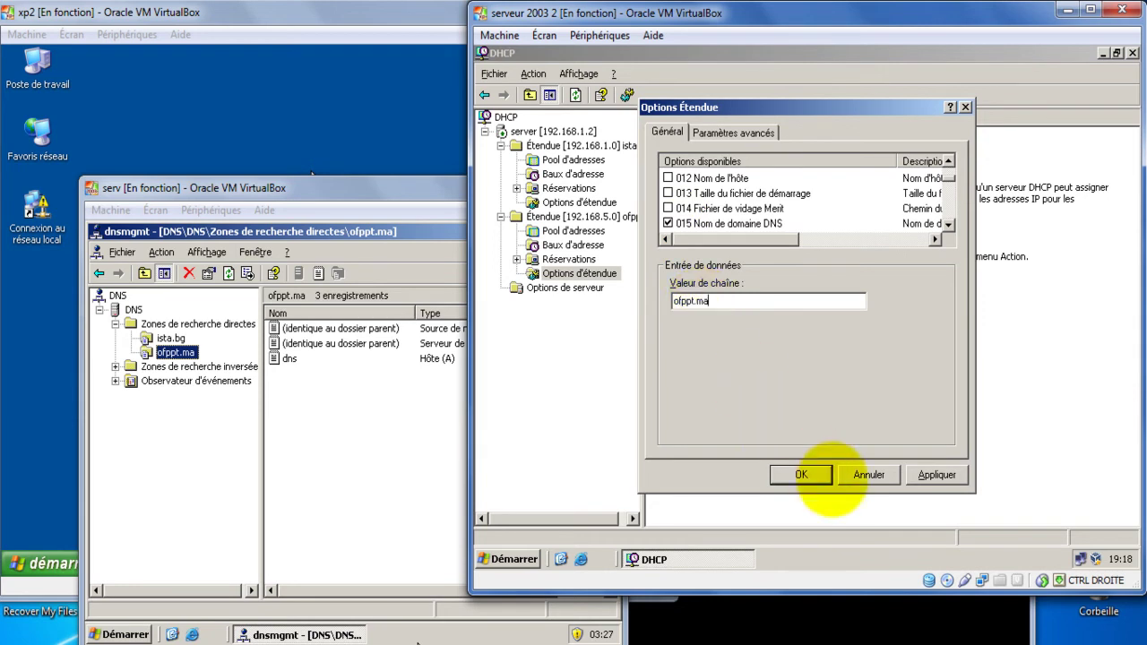
pyautogui.click(801, 474)
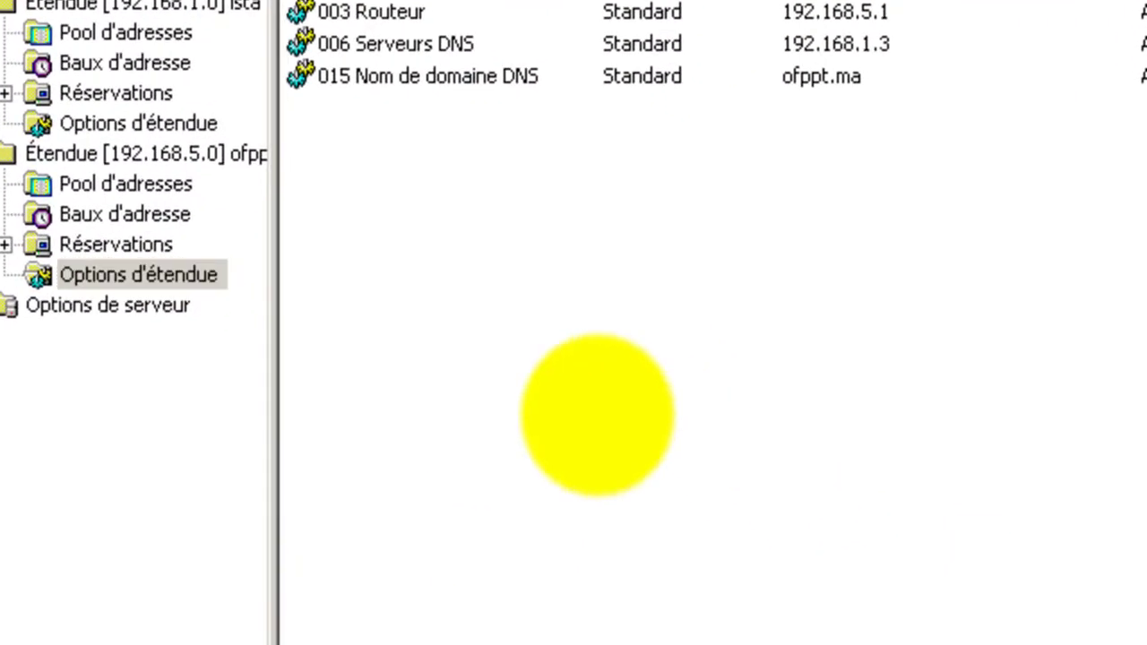
# - Review the configured options of the ista and ofppt scopes and examine the DHCP relay network diagram in trames_dhcp.jpg
pyautogui.click(134, 124)
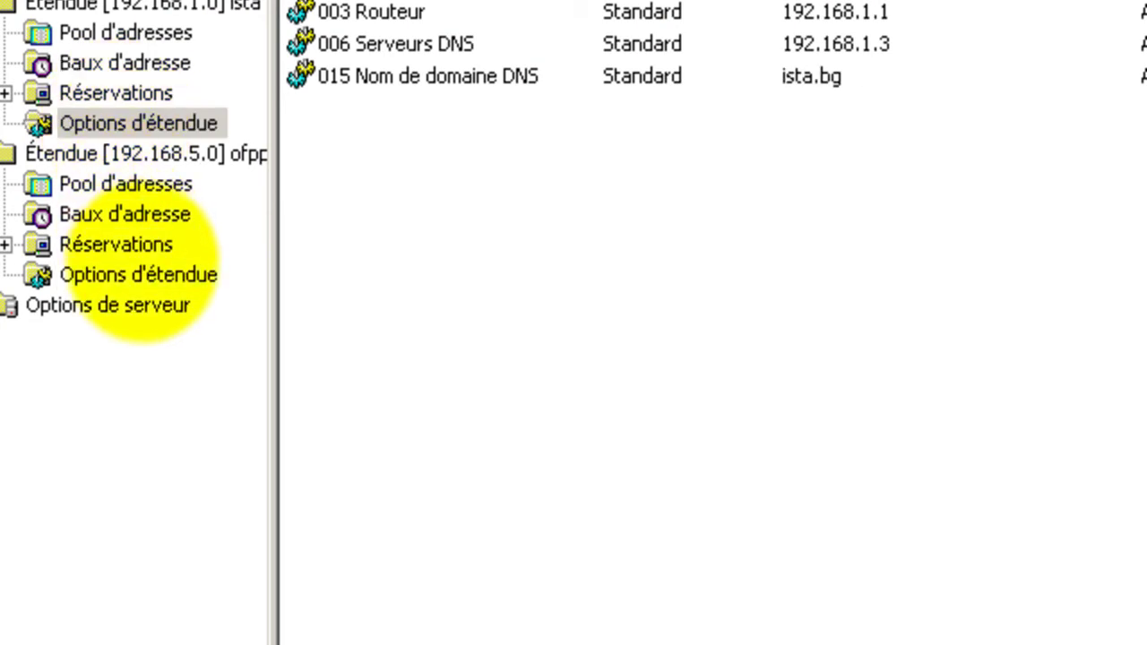
pyautogui.click(139, 274)
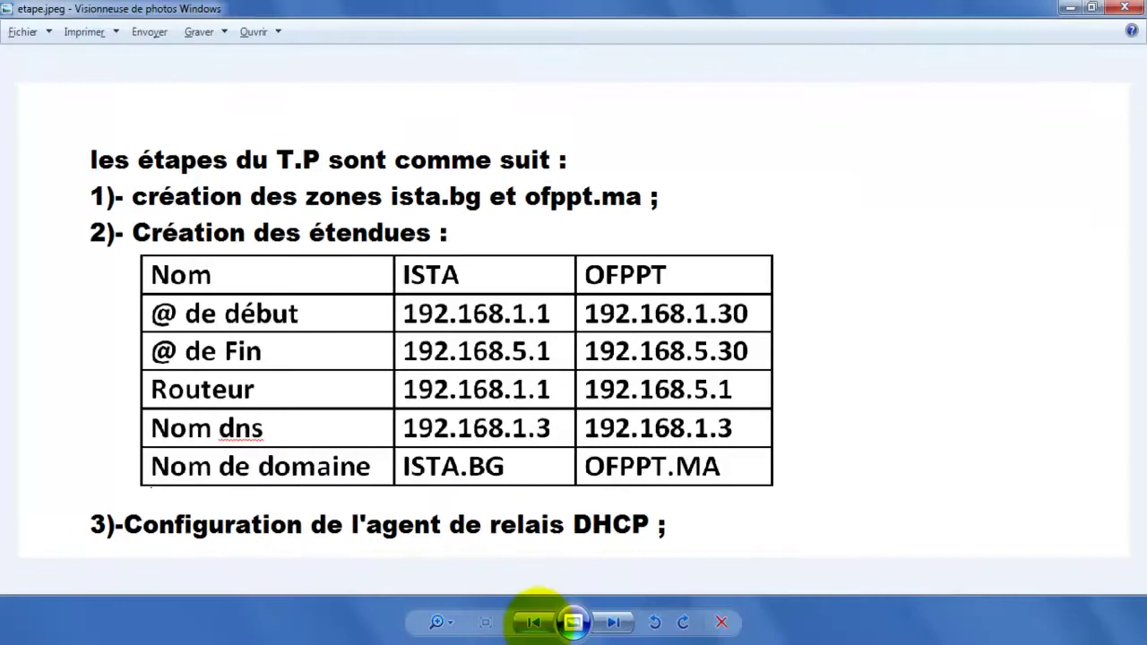
pyautogui.click(534, 621)
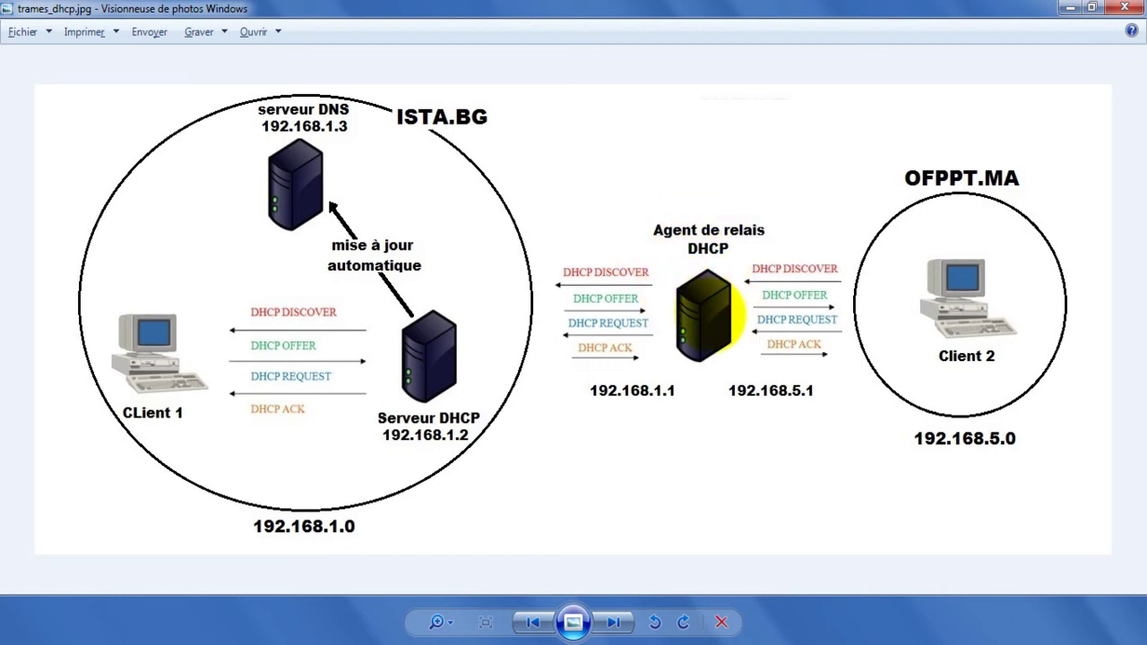
pyautogui.click(1068, 8)
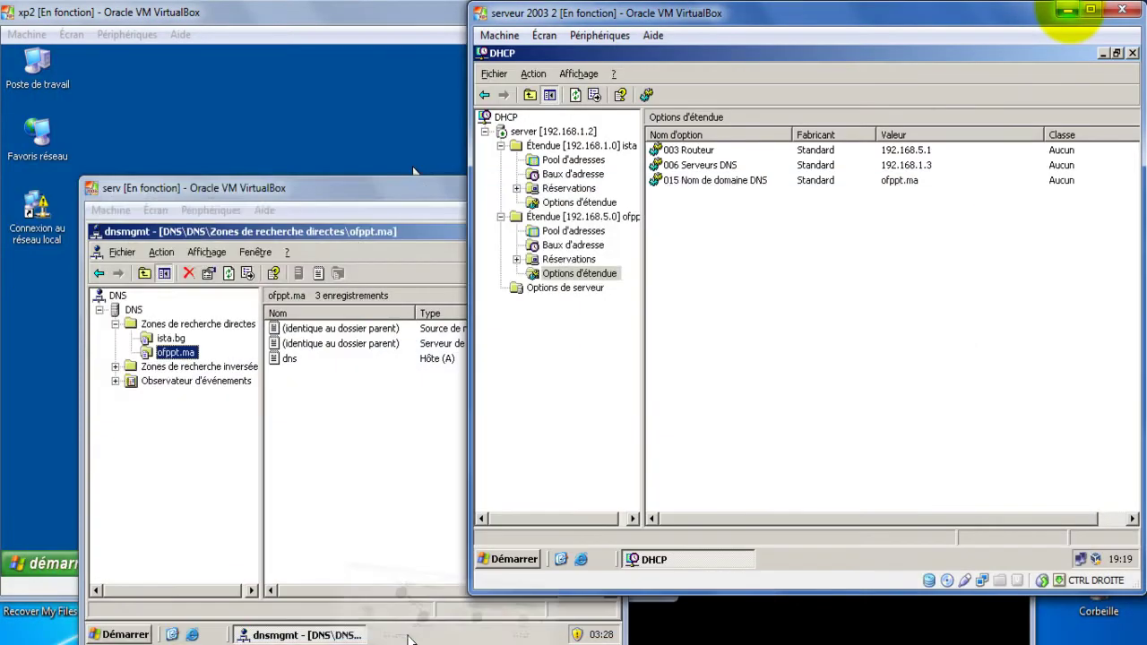
# - Switch to the serveur routeur virtual machine, bring its window fully into view and unlock the Administrateur session with a blank password
pyautogui.click(344, 106)
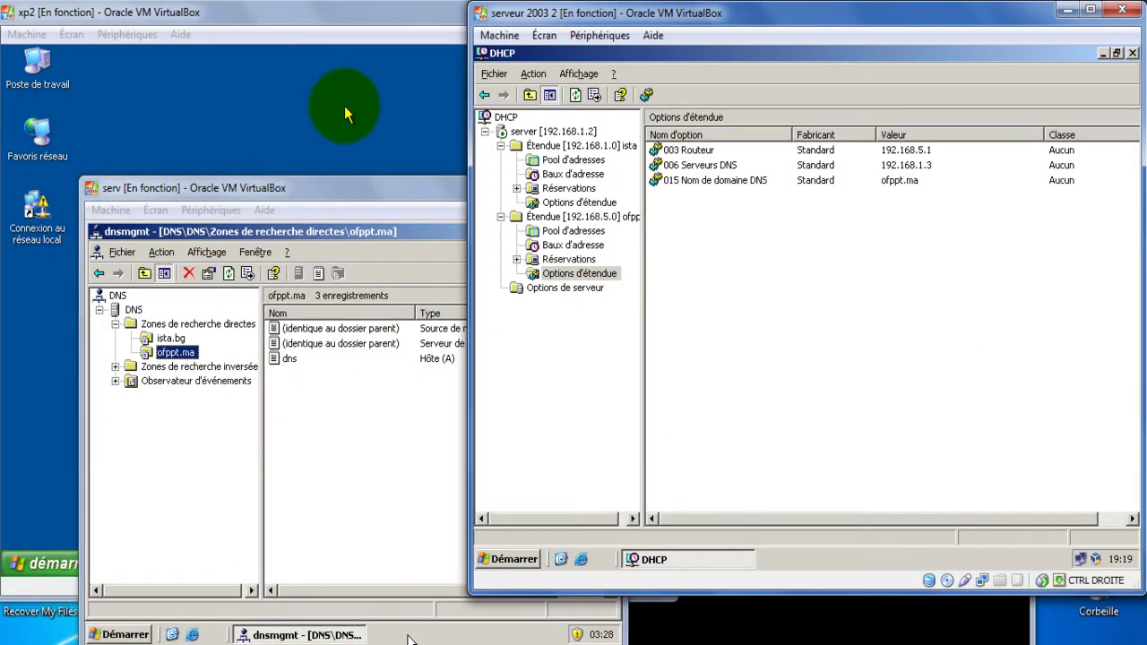
pyautogui.click(359, 188)
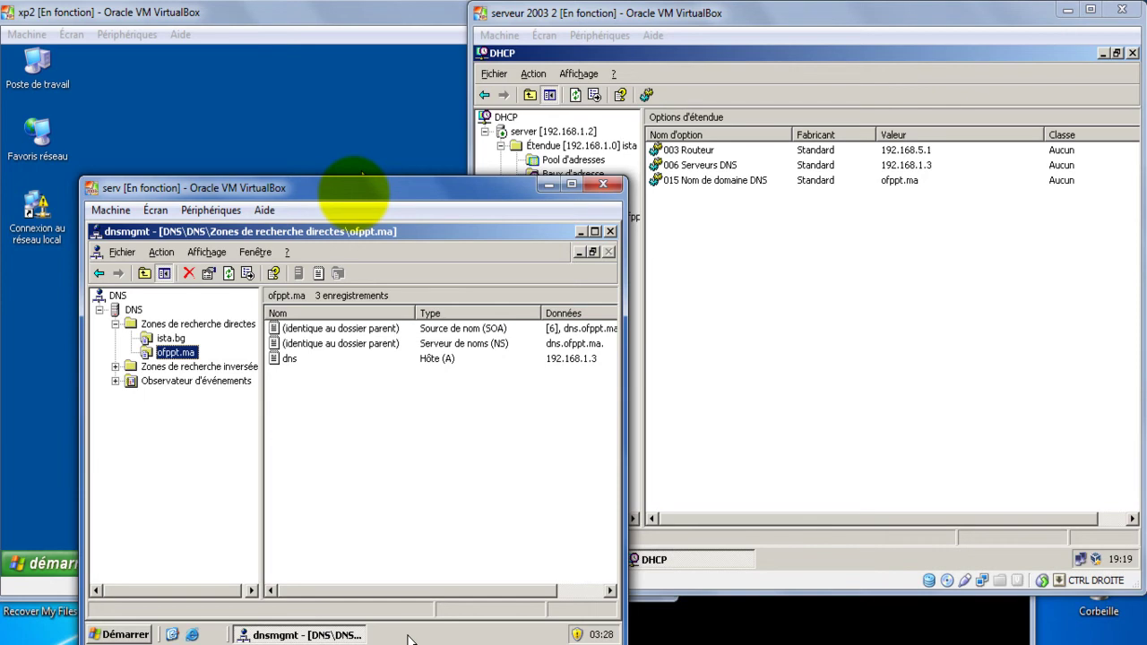
pyautogui.click(770, 613)
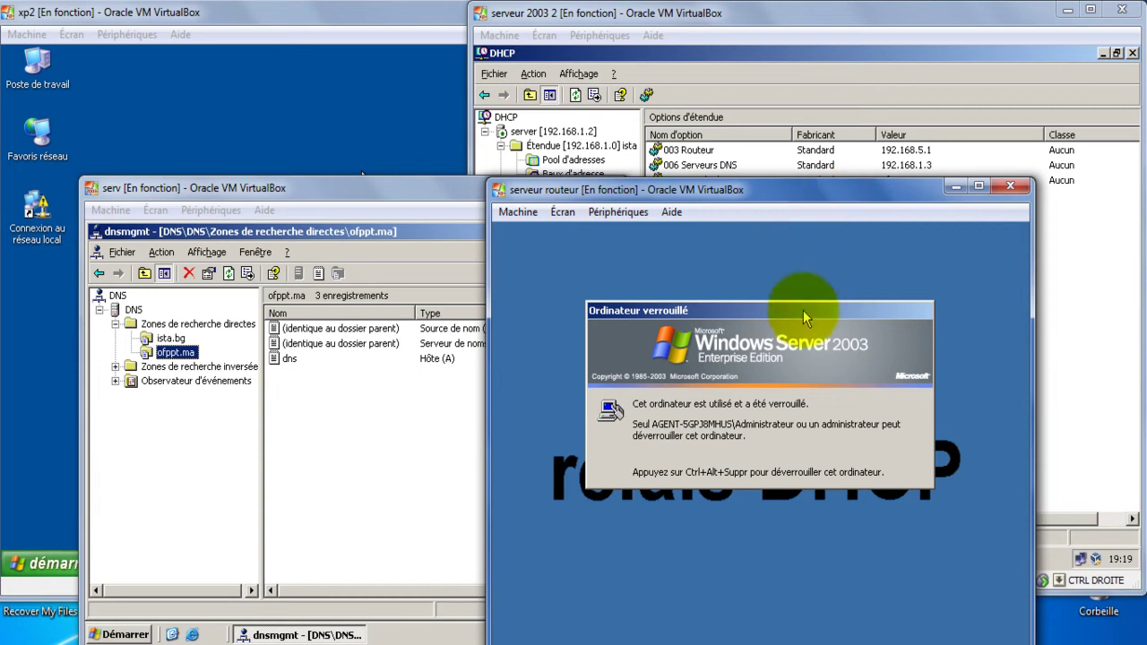
pyautogui.hotkey('ctrl', 'Delete')
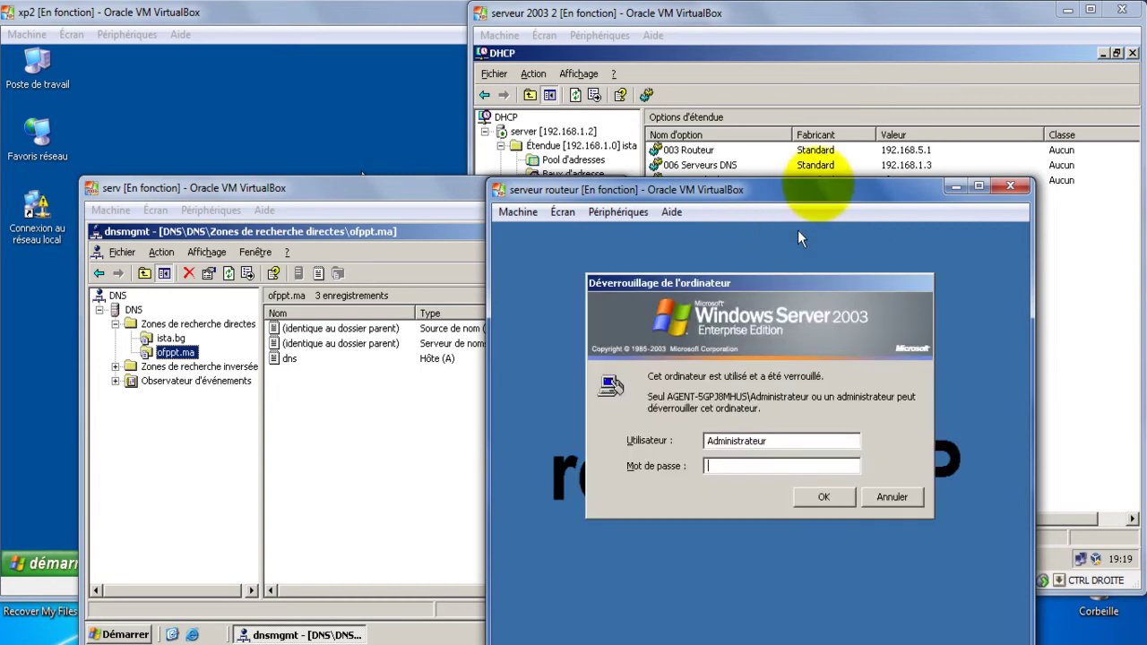
pyautogui.moveTo(825, 188); pyautogui.dragTo(781, 141)
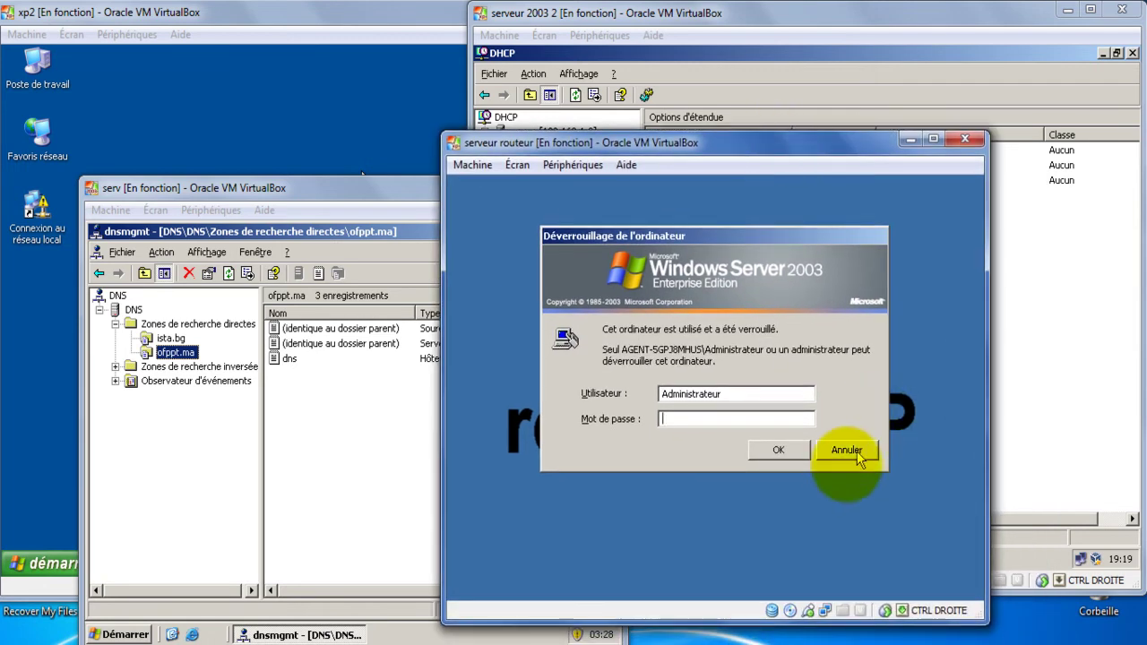
pyautogui.click(776, 449)
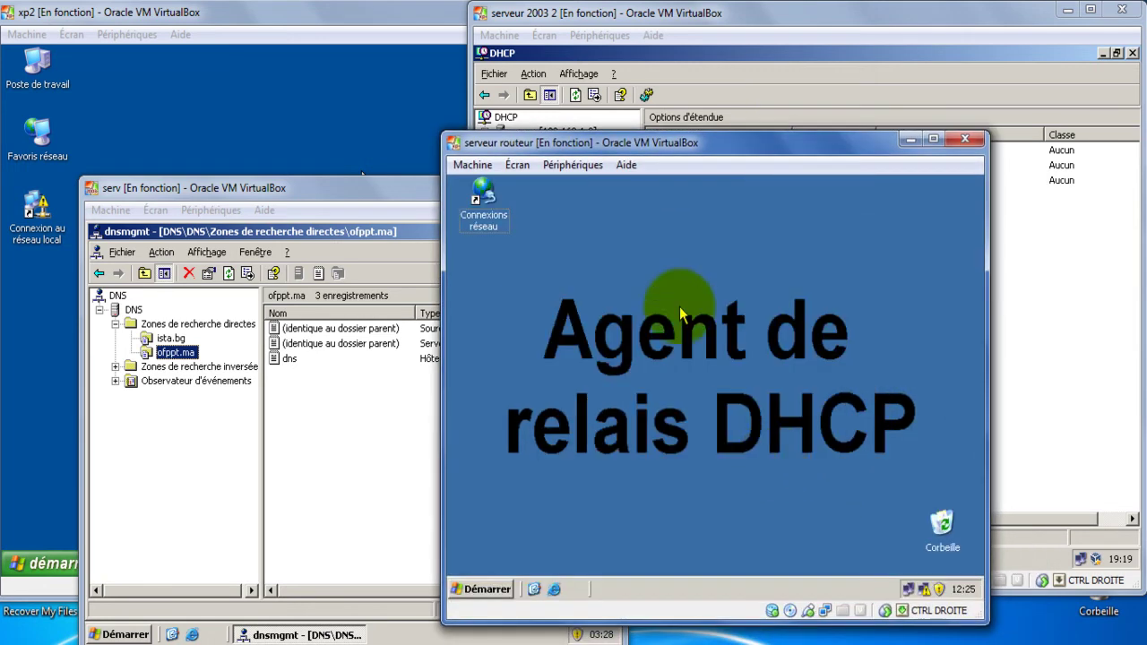
# - Power off the serveur routeur virtual machine and switch to the Oracle VM VirtualBox manager
pyautogui.click(472, 166)
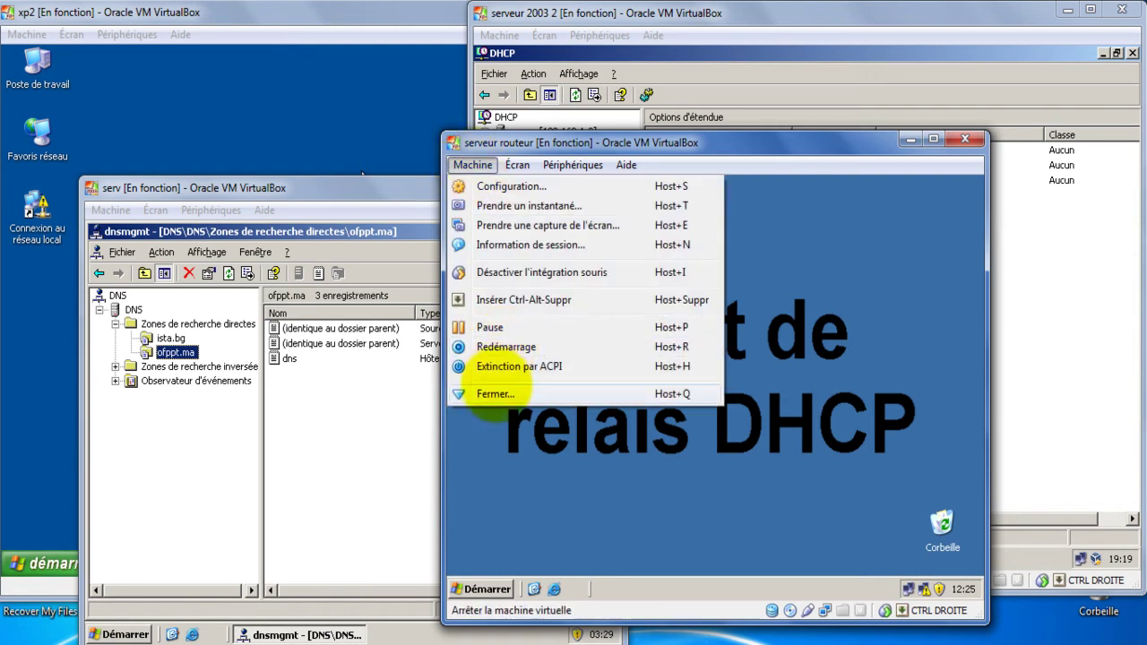
pyautogui.click(495, 392)
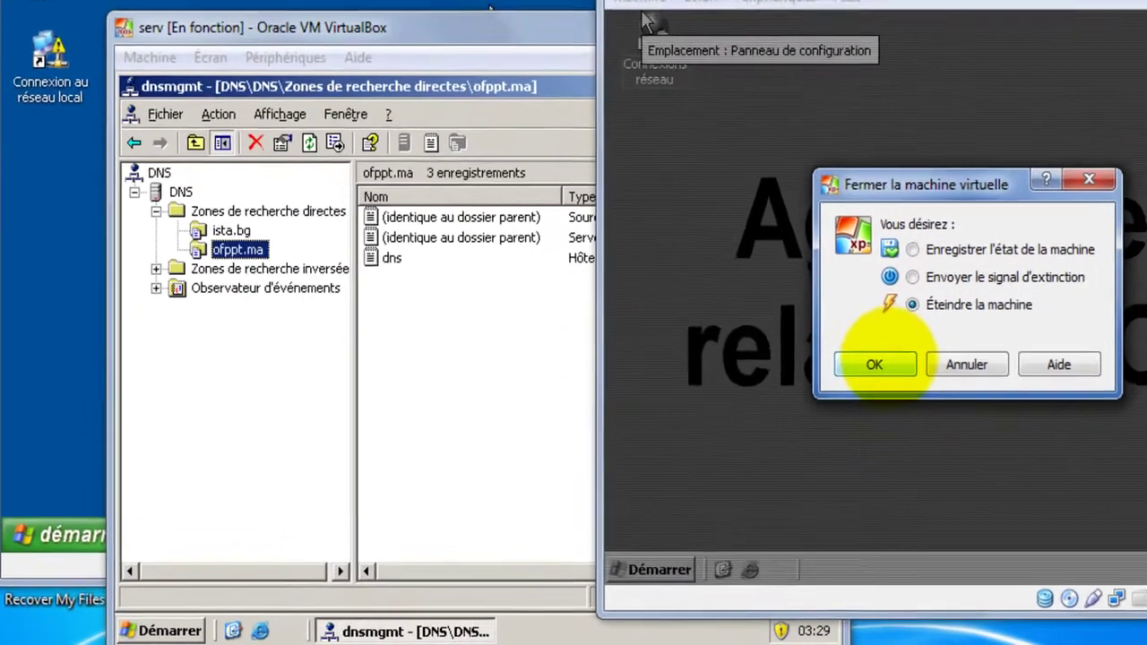
pyautogui.click(645, 437)
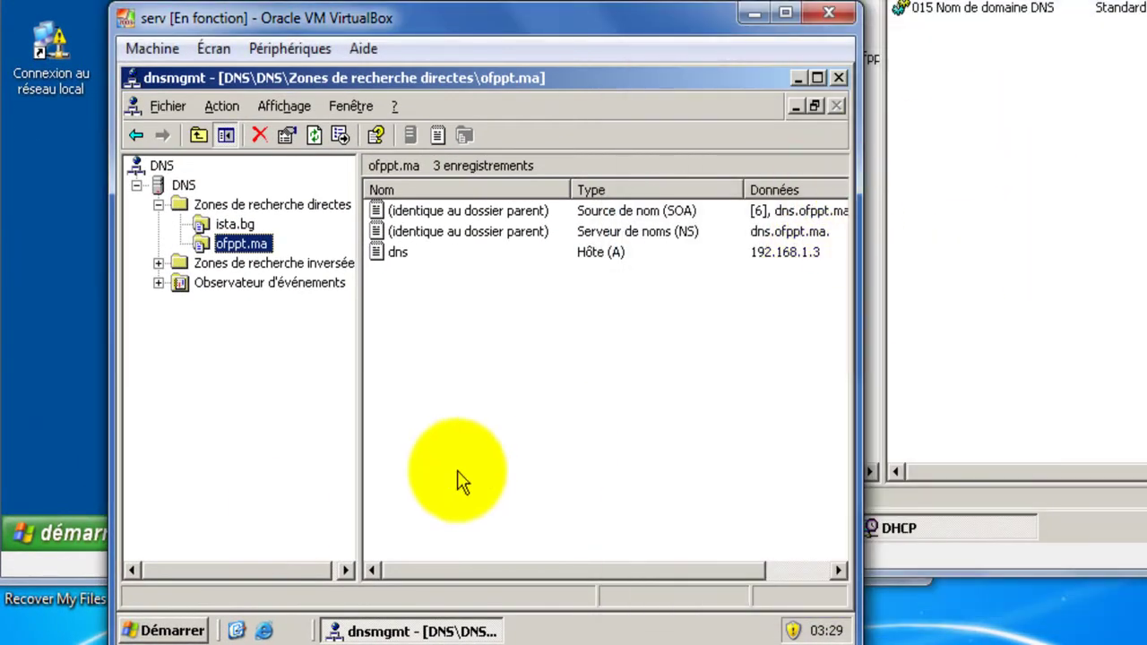
pyautogui.click(18, 634)
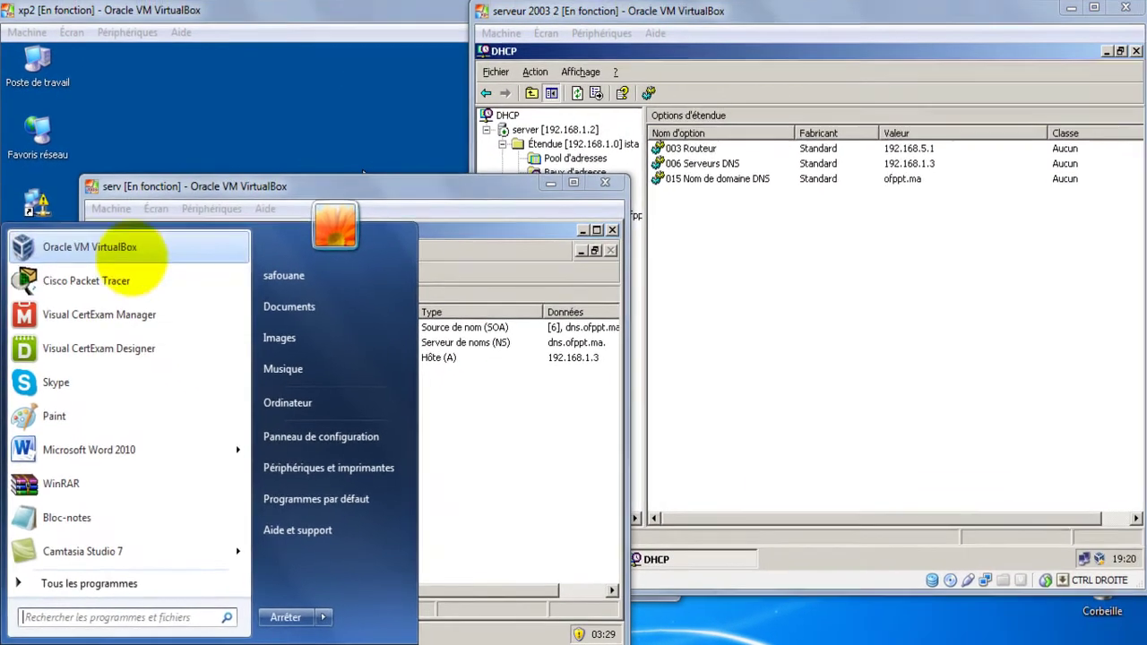
pyautogui.click(126, 251)
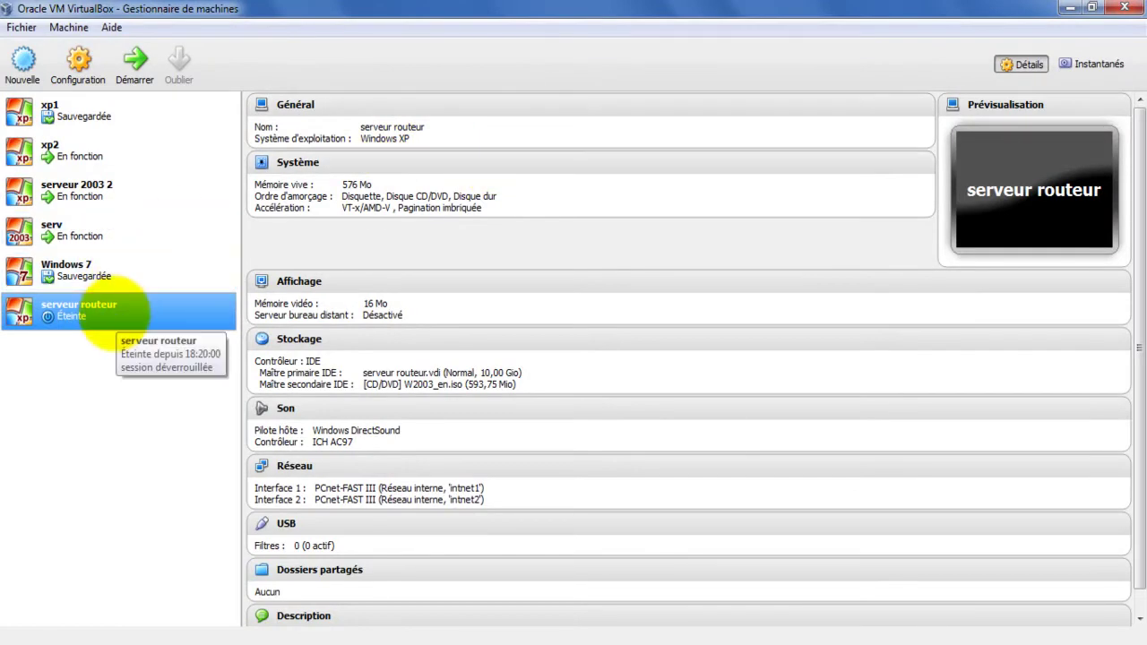
pyautogui.rightClick(114, 314)
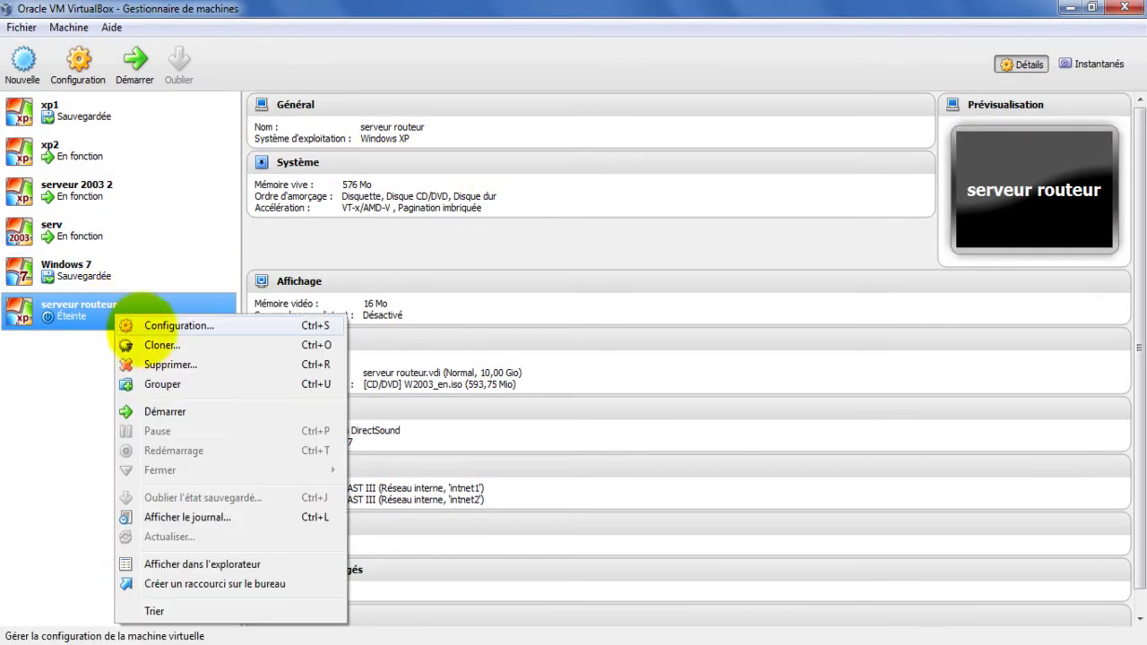
pyautogui.click(141, 328)
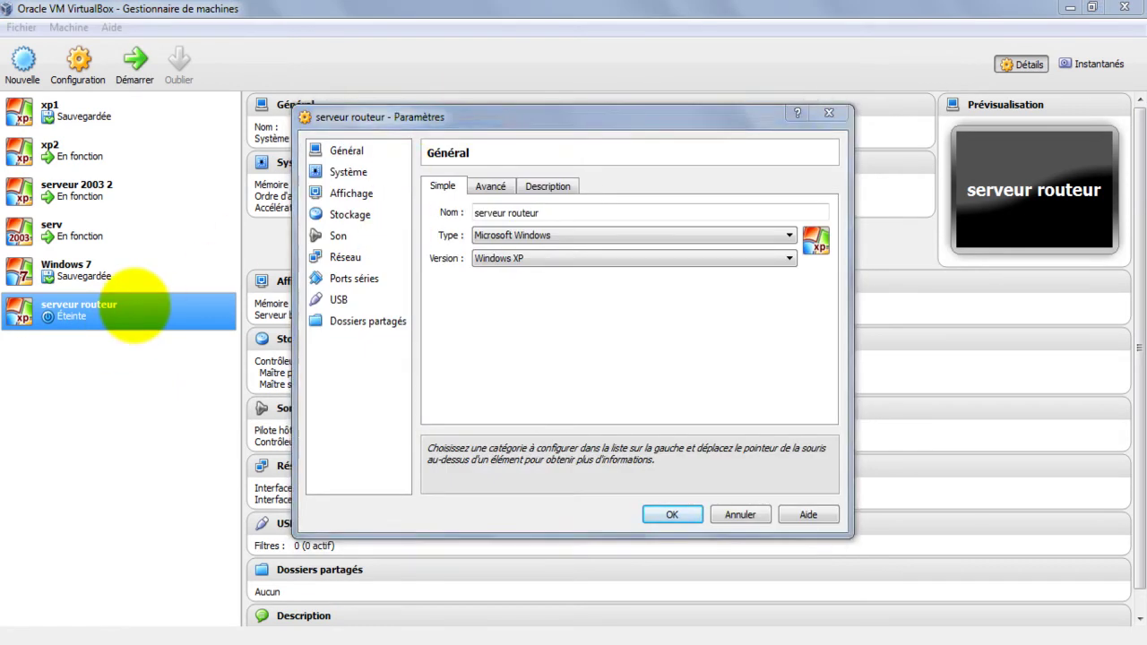
pyautogui.click(740, 514)
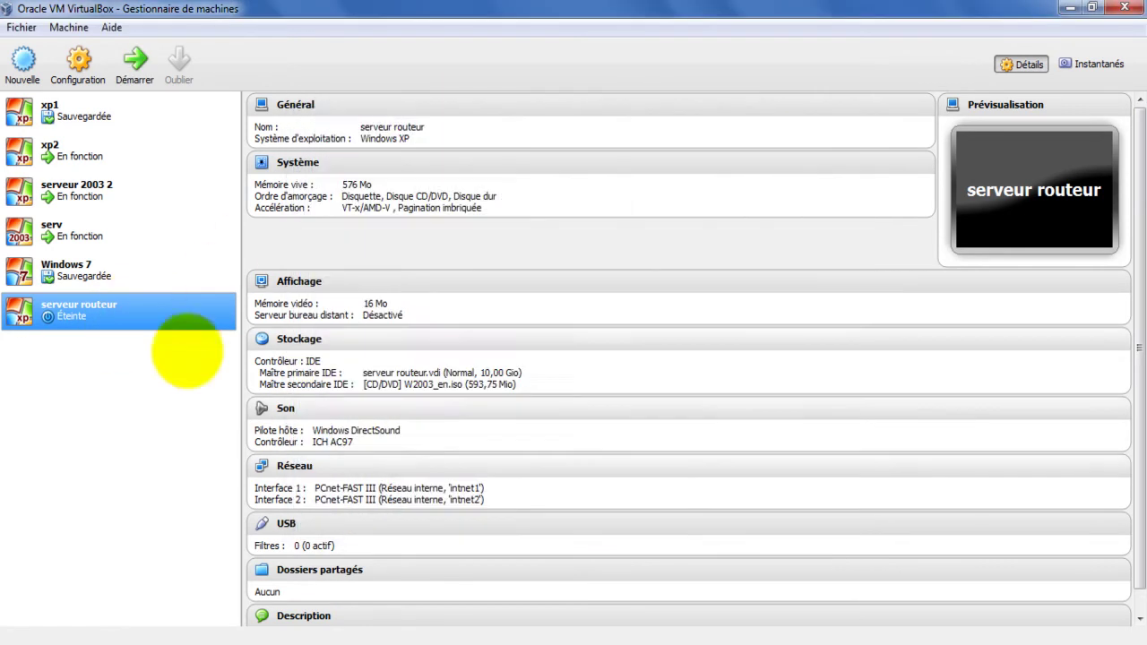
# - Open the network adapter settings of the serveur routeur virtual machine
pyautogui.rightClick(112, 314)
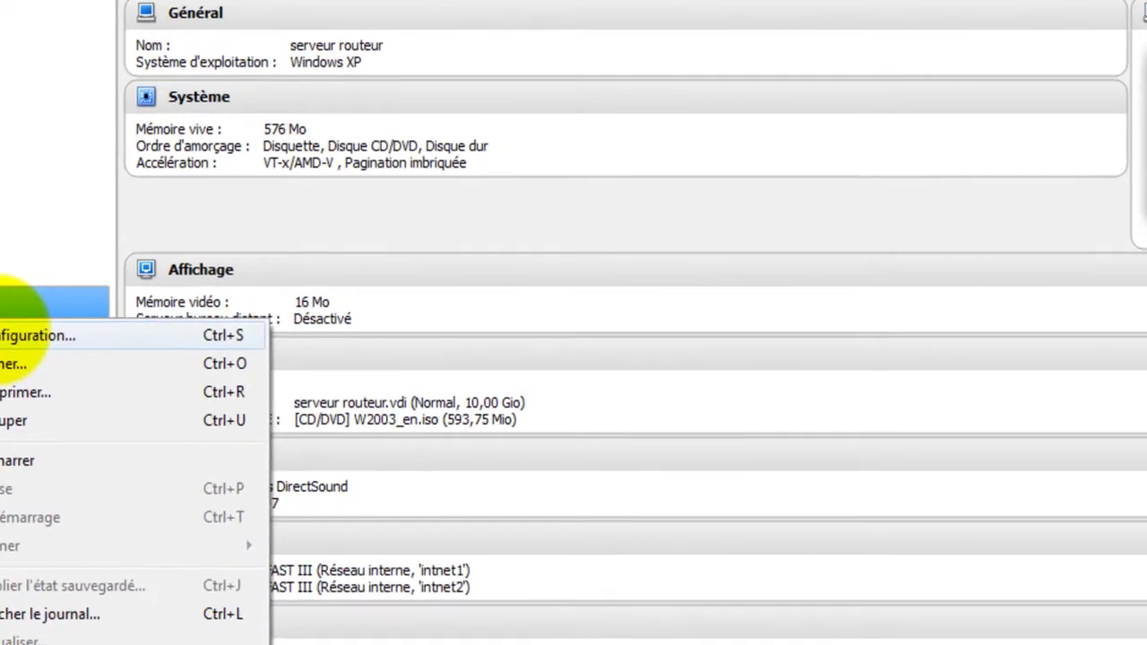
pyautogui.click(74, 318)
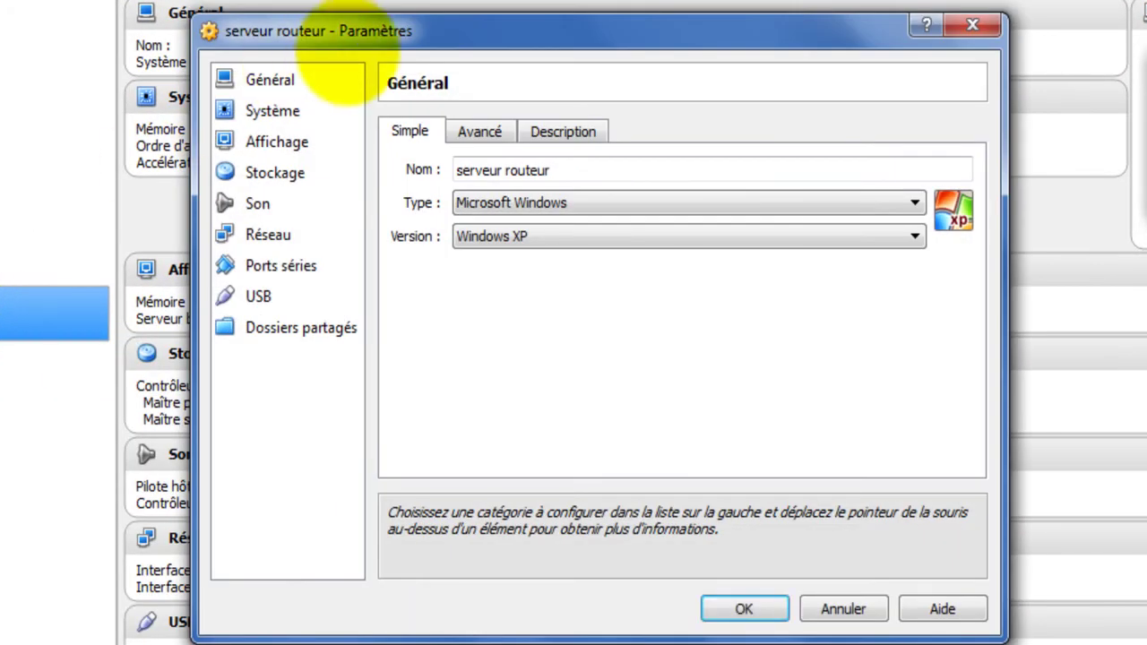
pyautogui.moveTo(421, 31); pyautogui.dragTo(369, 20)
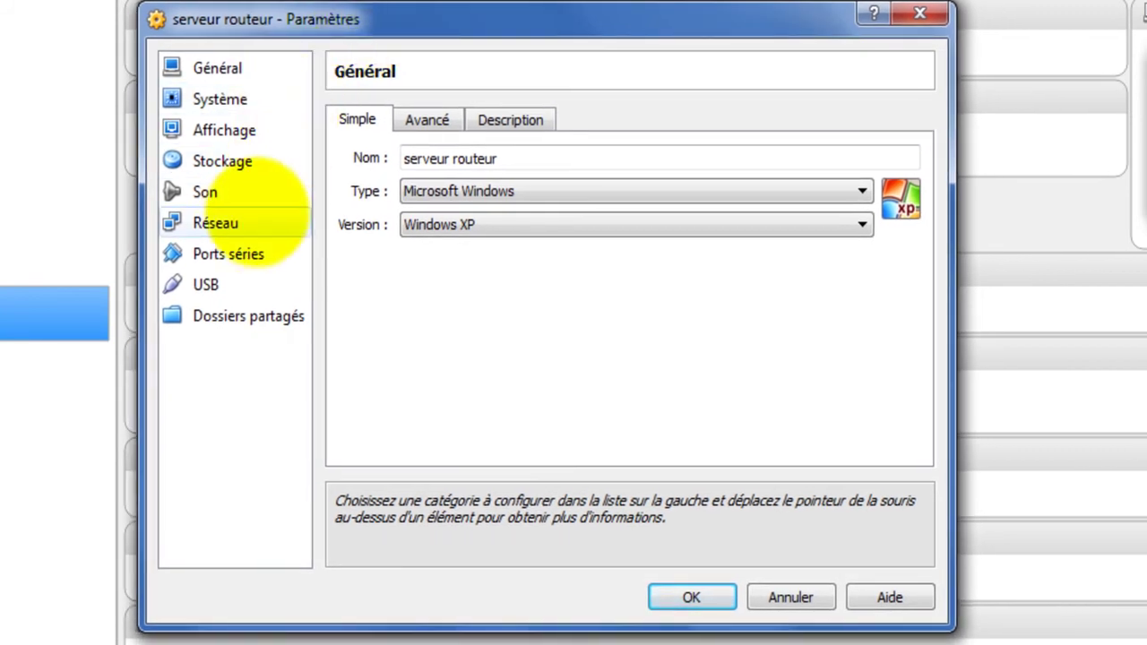
pyautogui.click(235, 223)
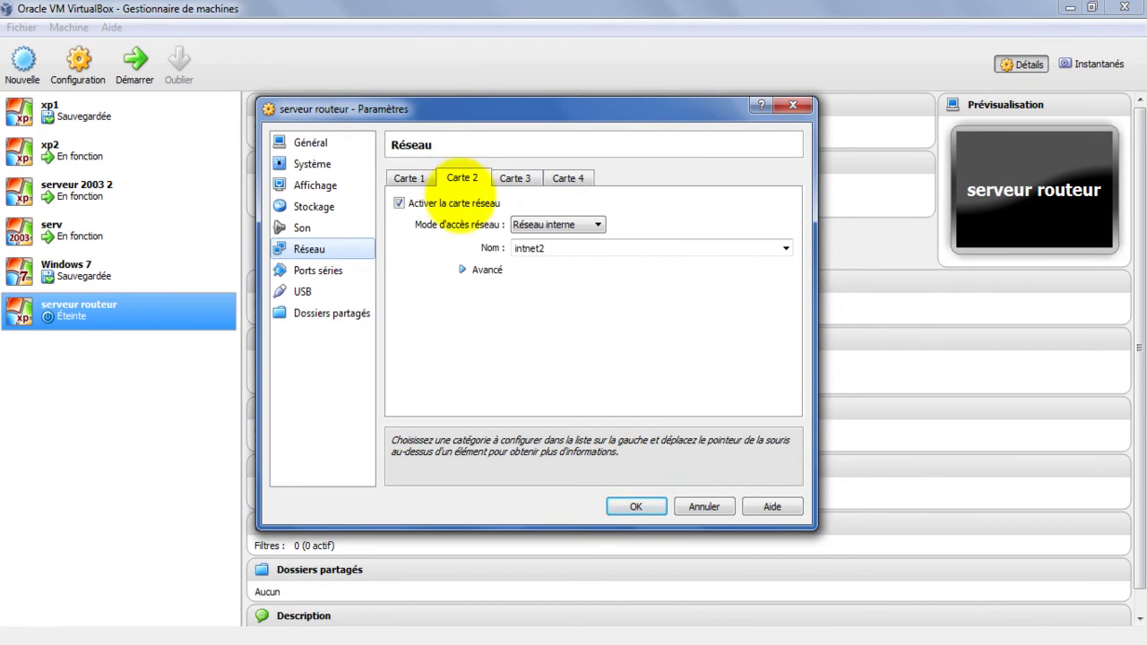
# - Deactivate network adapter Carte 2 of serveur routeur, look through the other adapters, and activate Carte 2 again
pyautogui.click(458, 202)
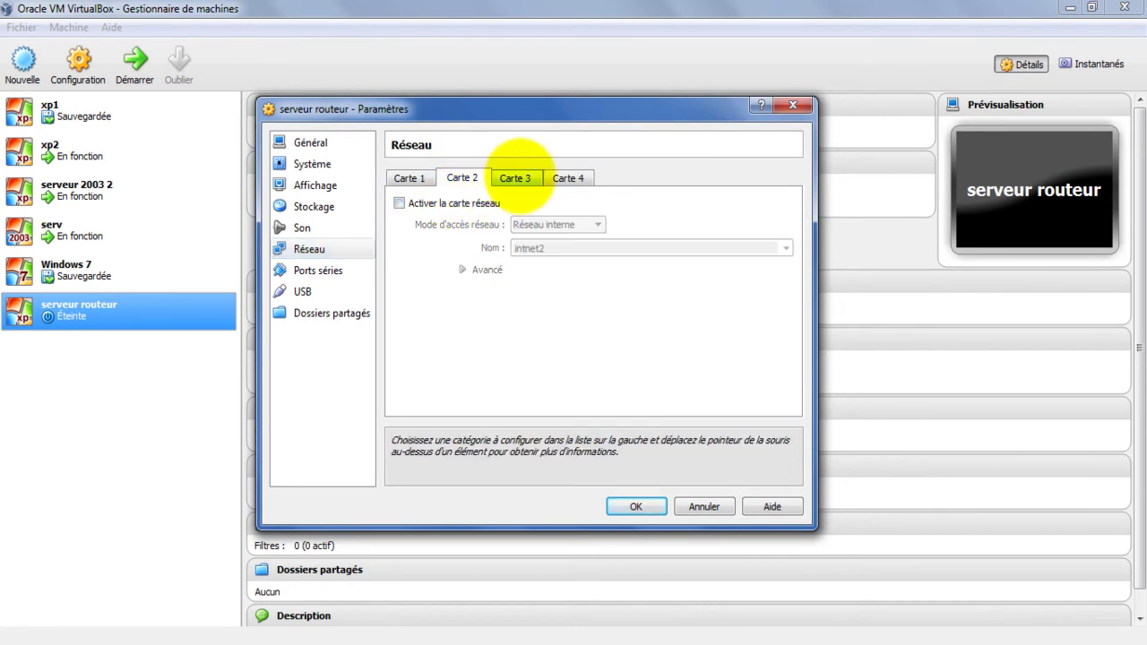
pyautogui.click(518, 172)
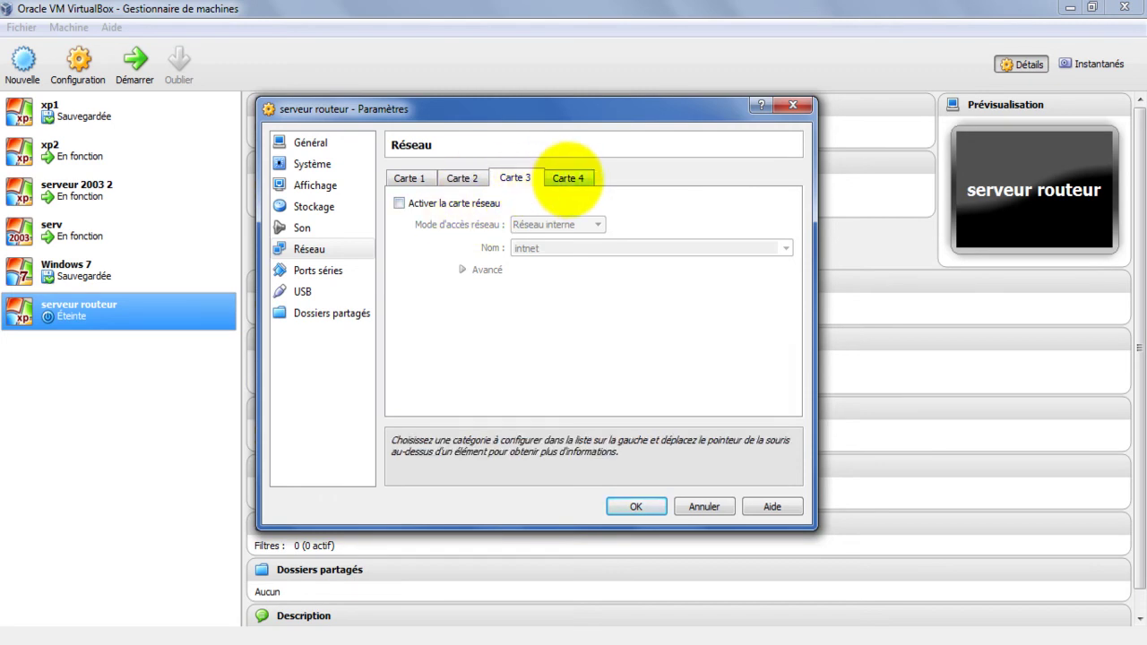
pyautogui.click(566, 177)
pyautogui.click(419, 173)
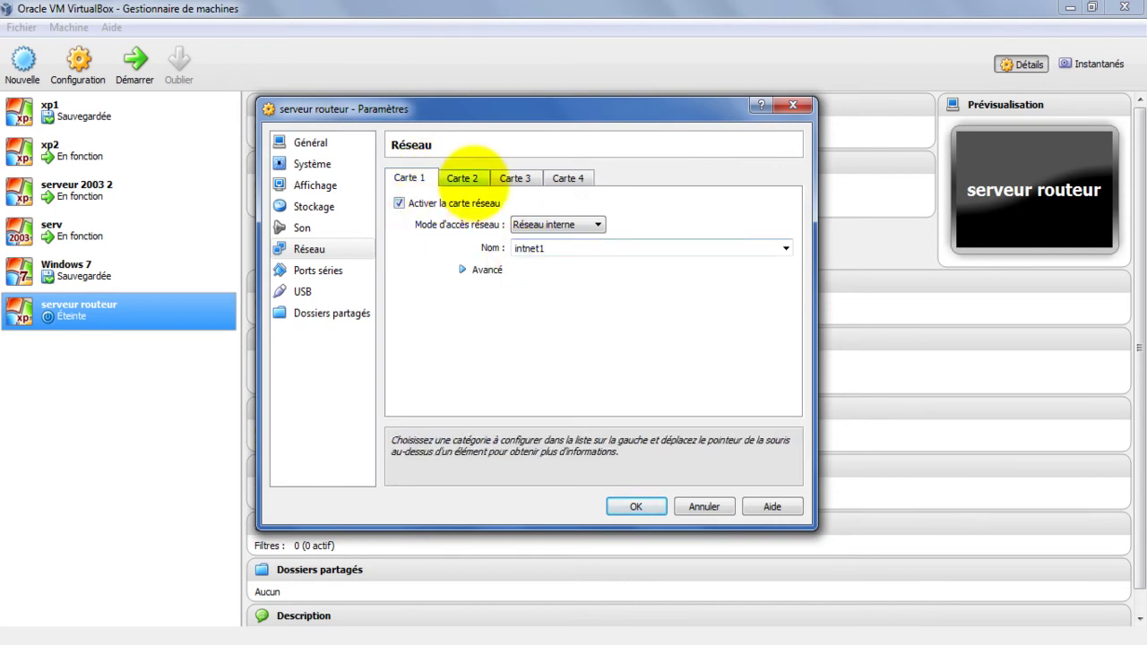
pyautogui.click(465, 177)
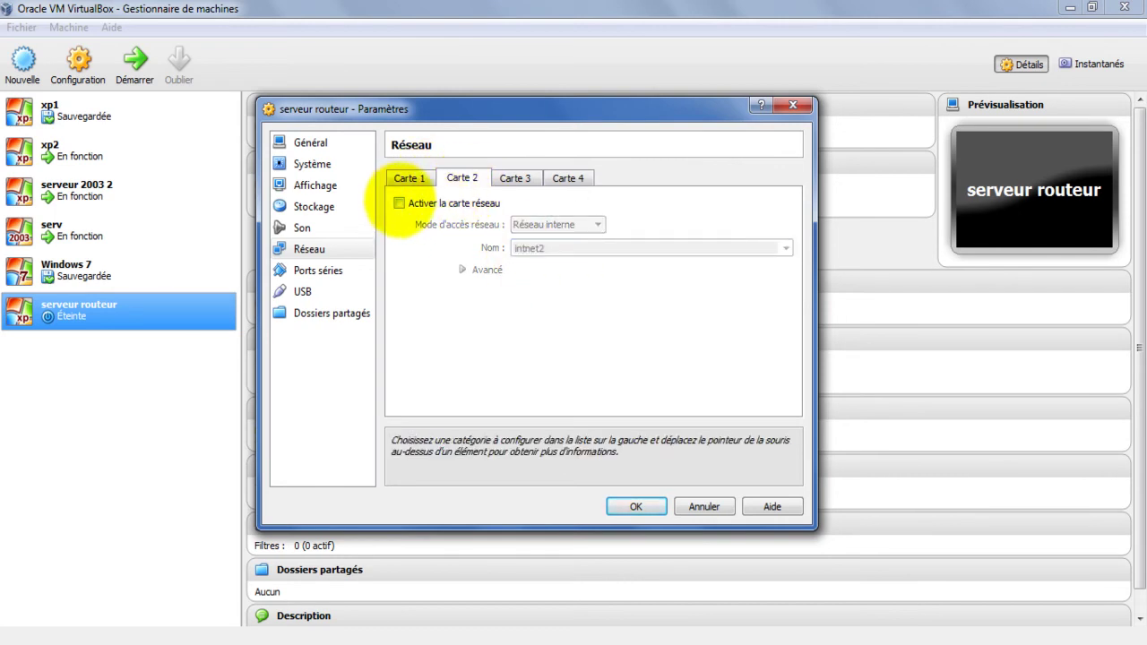
pyautogui.click(399, 203)
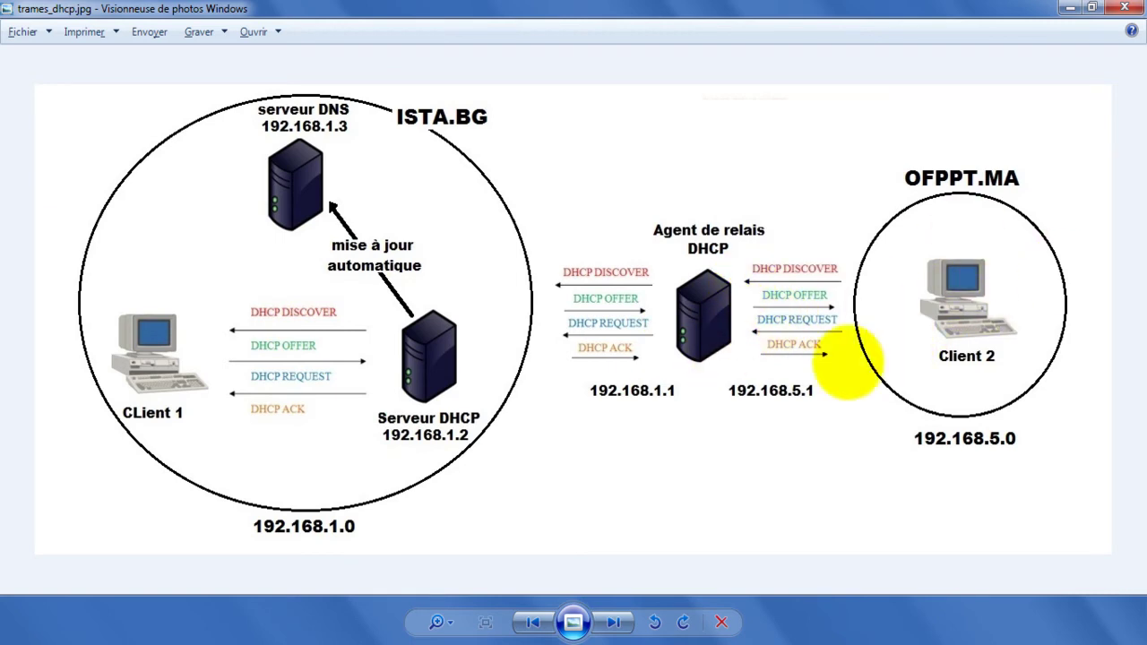
# - Return from the network diagram to the serveur routeur settings, check the internal network names available for Carte 1, and close without saving
pyautogui.moveTo(336, 639)
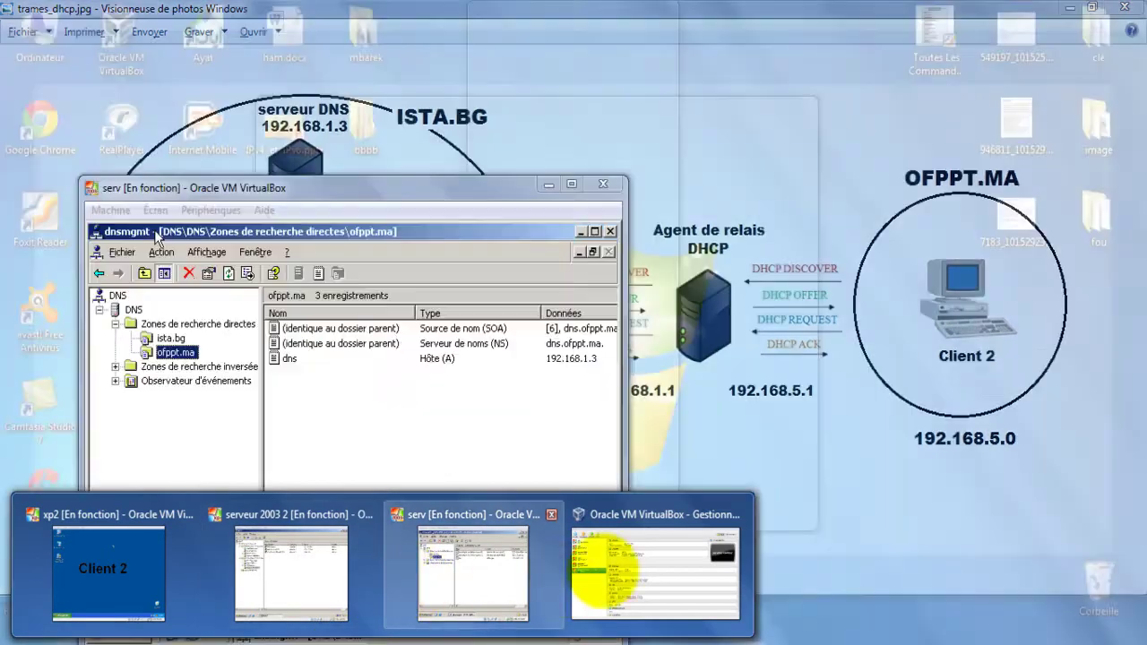
pyautogui.click(627, 573)
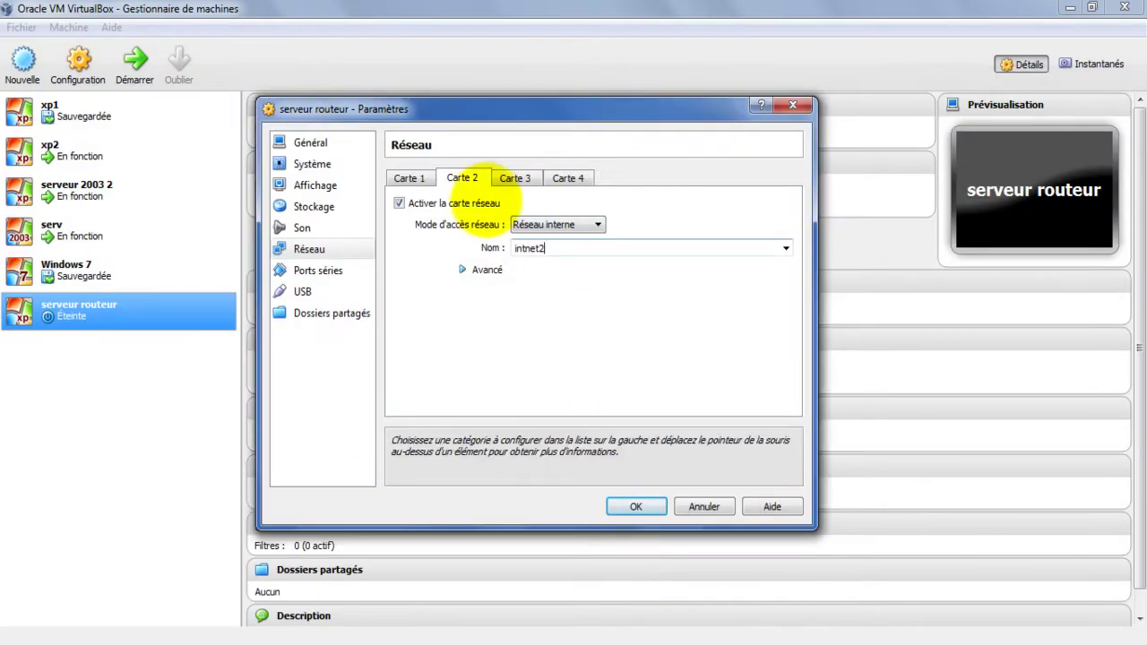
pyautogui.click(412, 175)
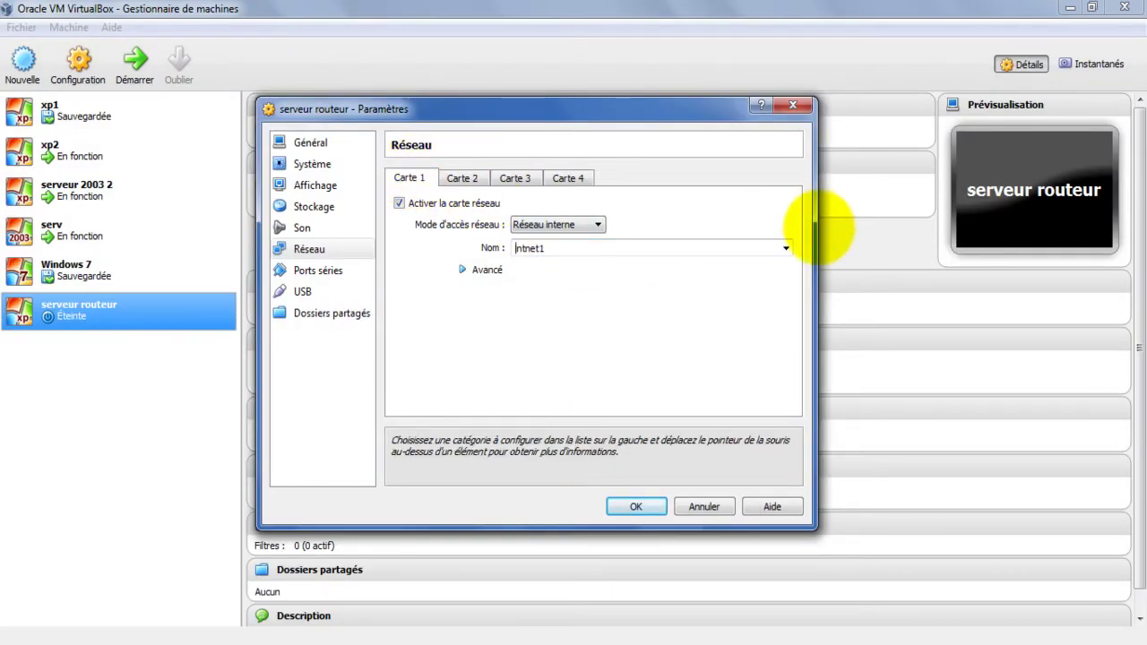
pyautogui.click(786, 249)
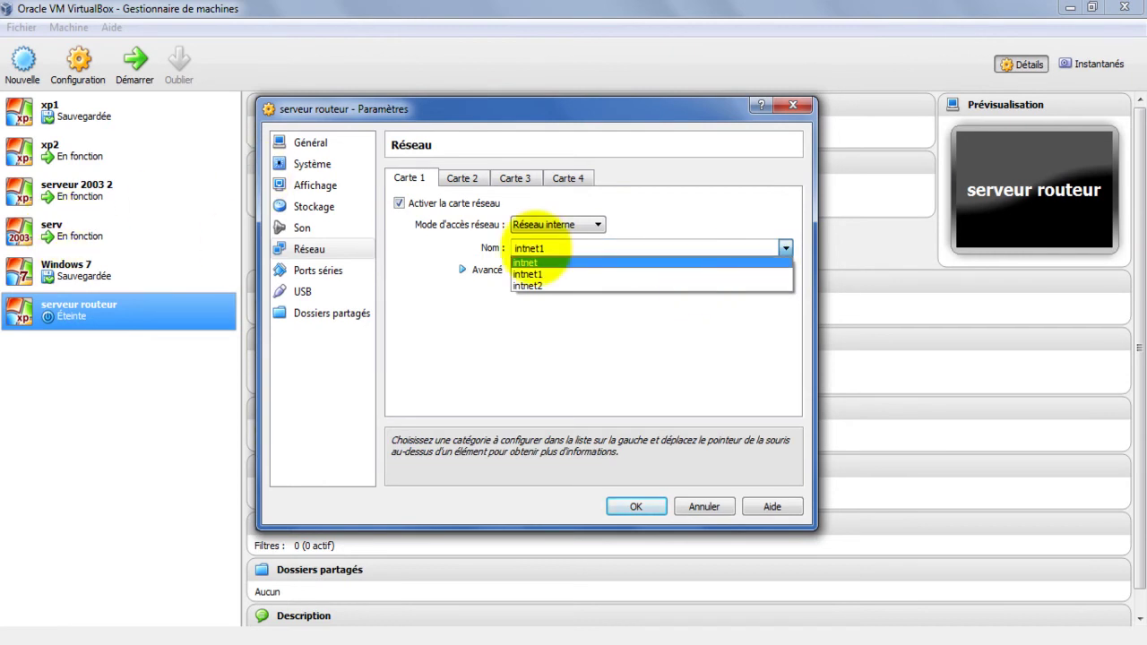
pyautogui.click(692, 498)
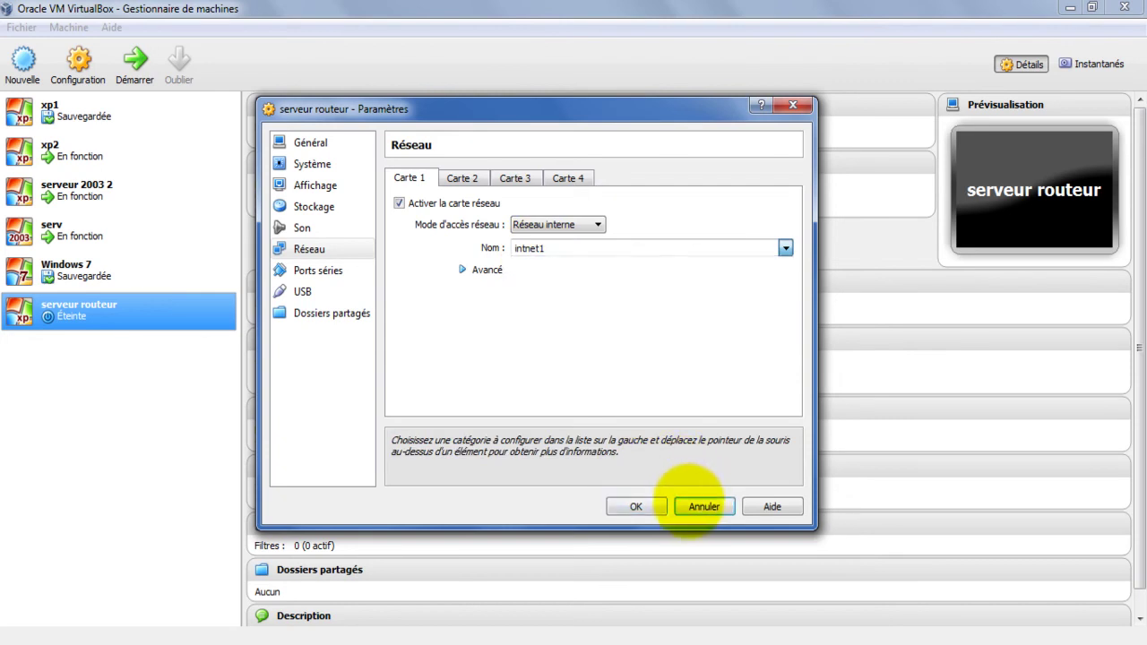
pyautogui.click(690, 502)
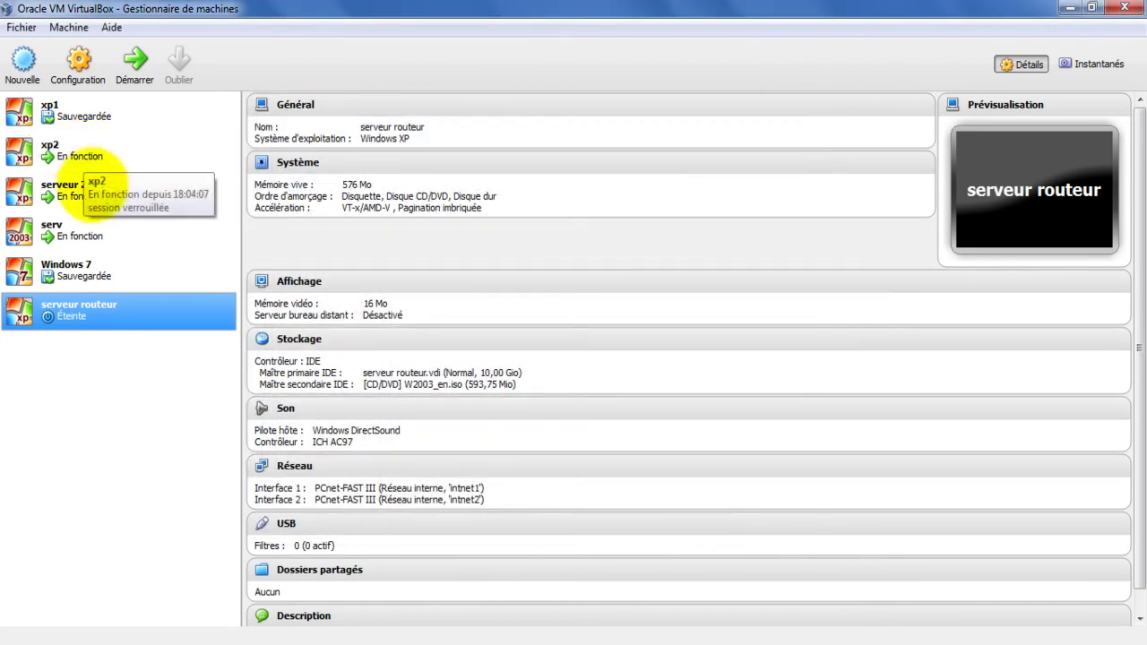
# - Check the network access mode and internal network name of the serveur 2003 2 virtual machine, and close its settings
pyautogui.click(77, 186)
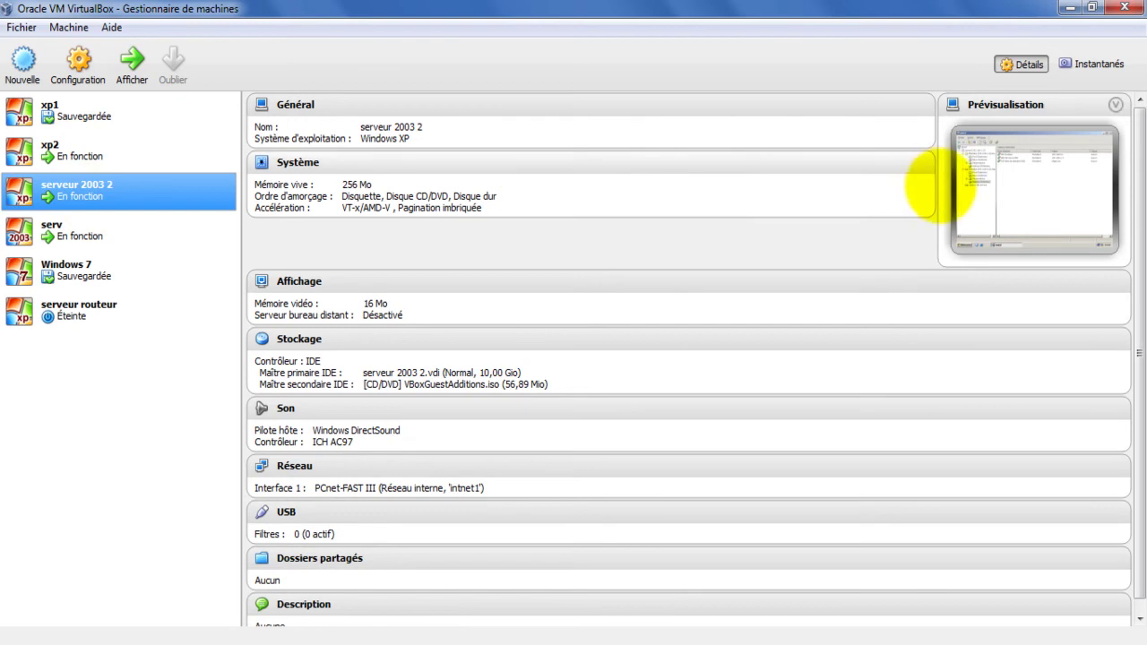
pyautogui.rightClick(114, 195)
pyautogui.click(126, 205)
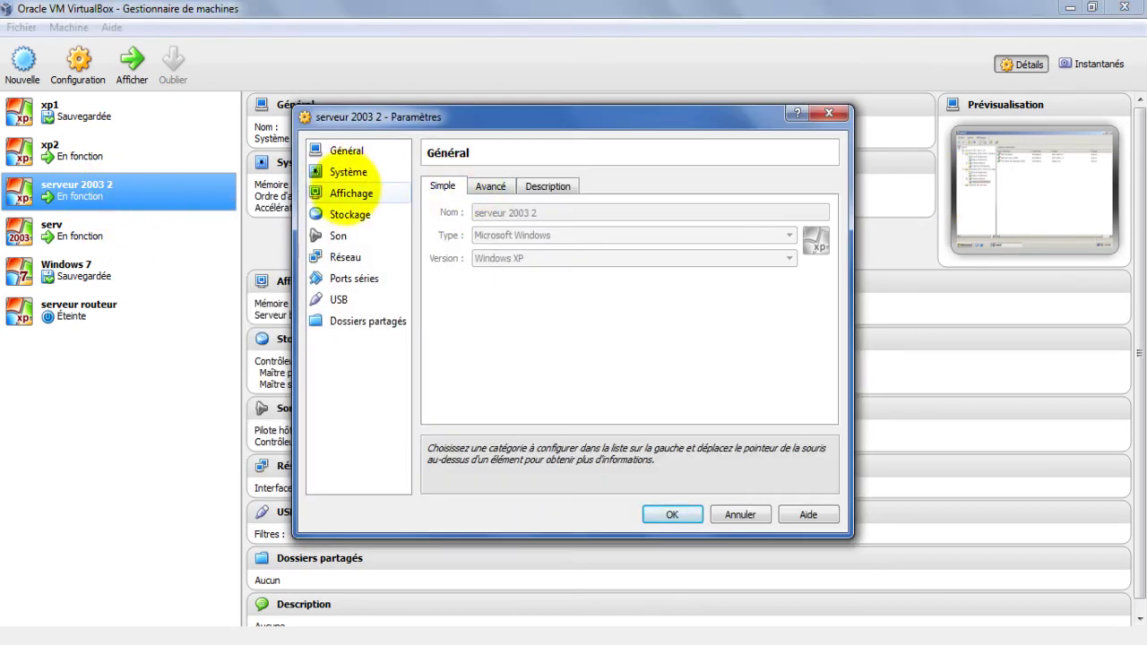
pyautogui.click(351, 257)
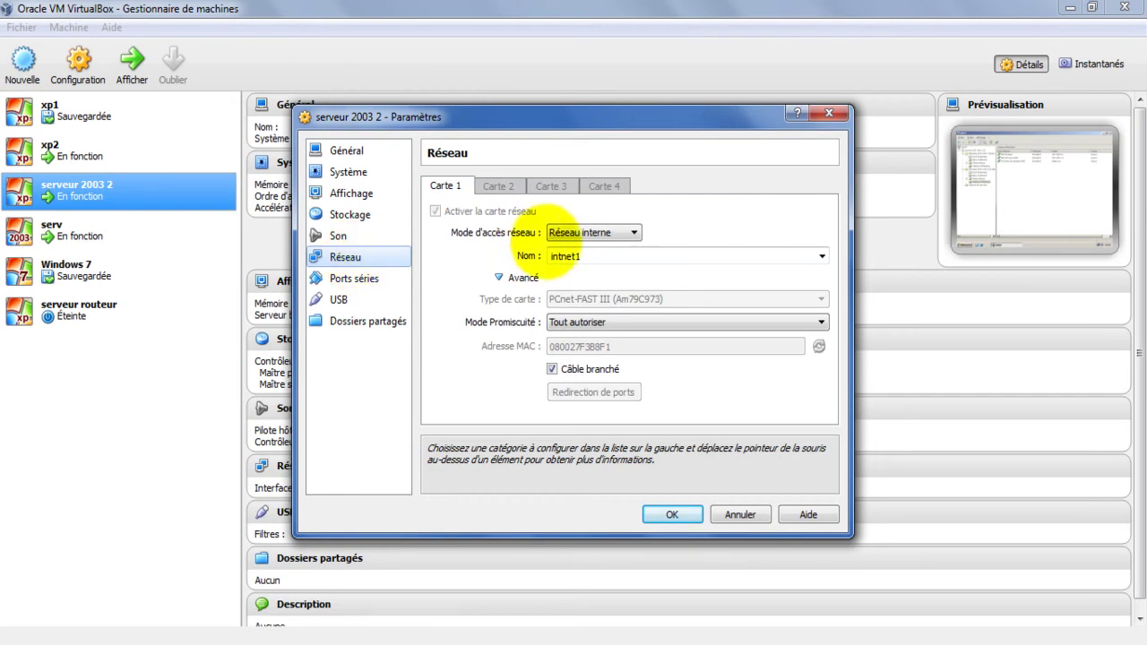
pyautogui.moveTo(611, 234)
pyautogui.moveTo(593, 256)
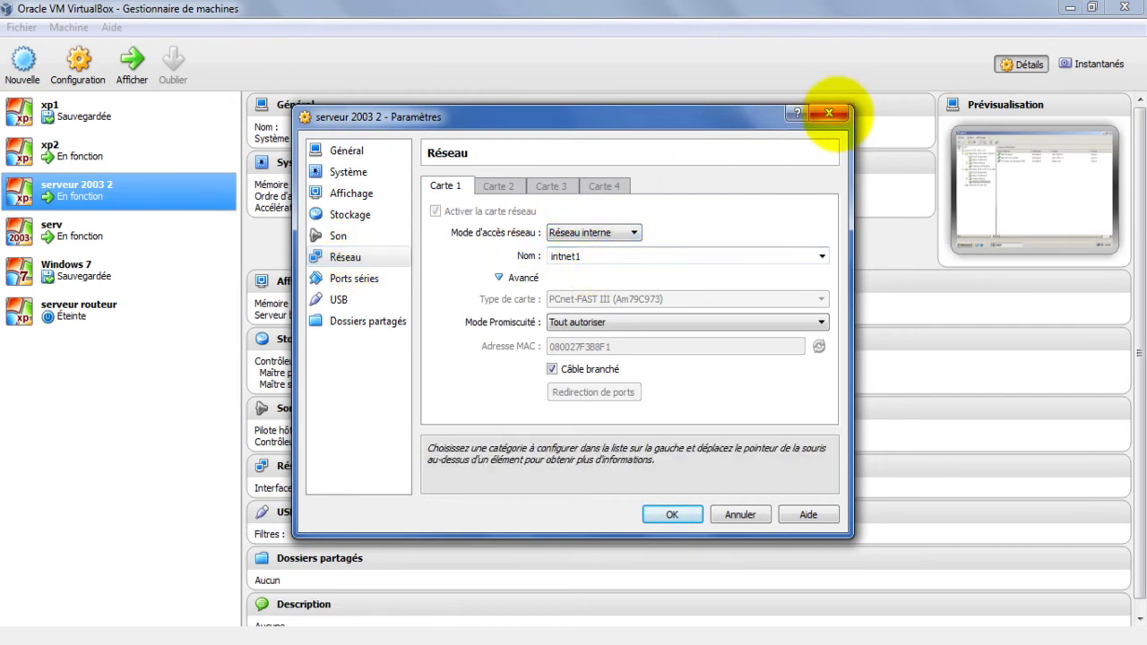
pyautogui.click(830, 114)
# - Check the internal network name used by Carte 1 of the serv virtual machine and close its settings without changes
pyautogui.click(68, 225)
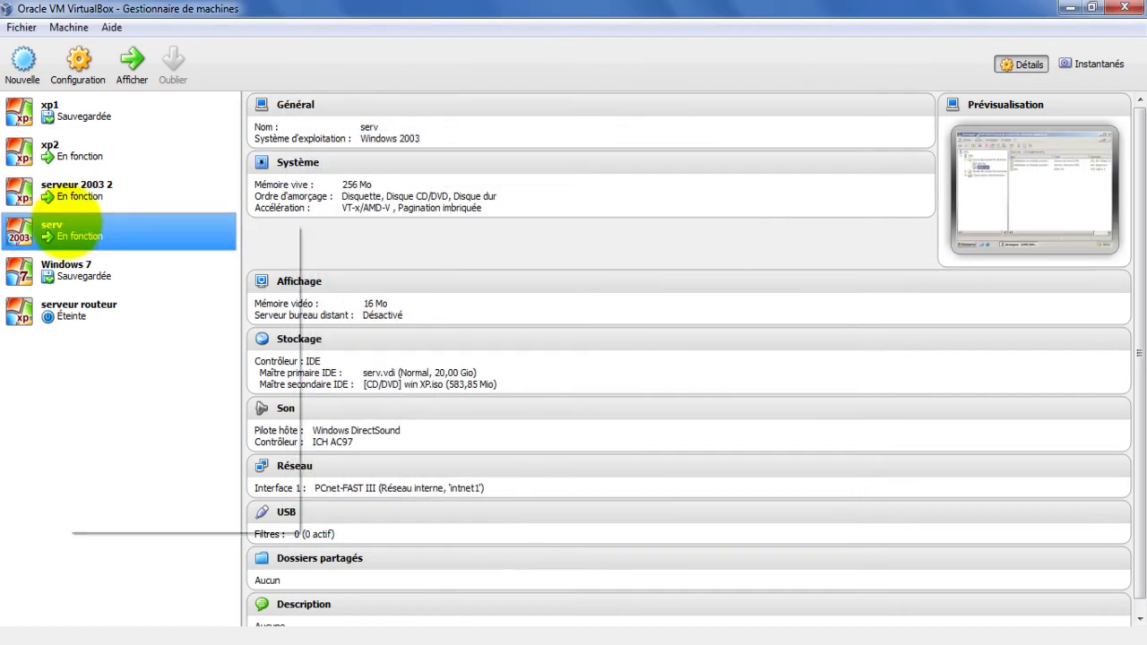
pyautogui.rightClick(70, 226)
pyautogui.click(135, 231)
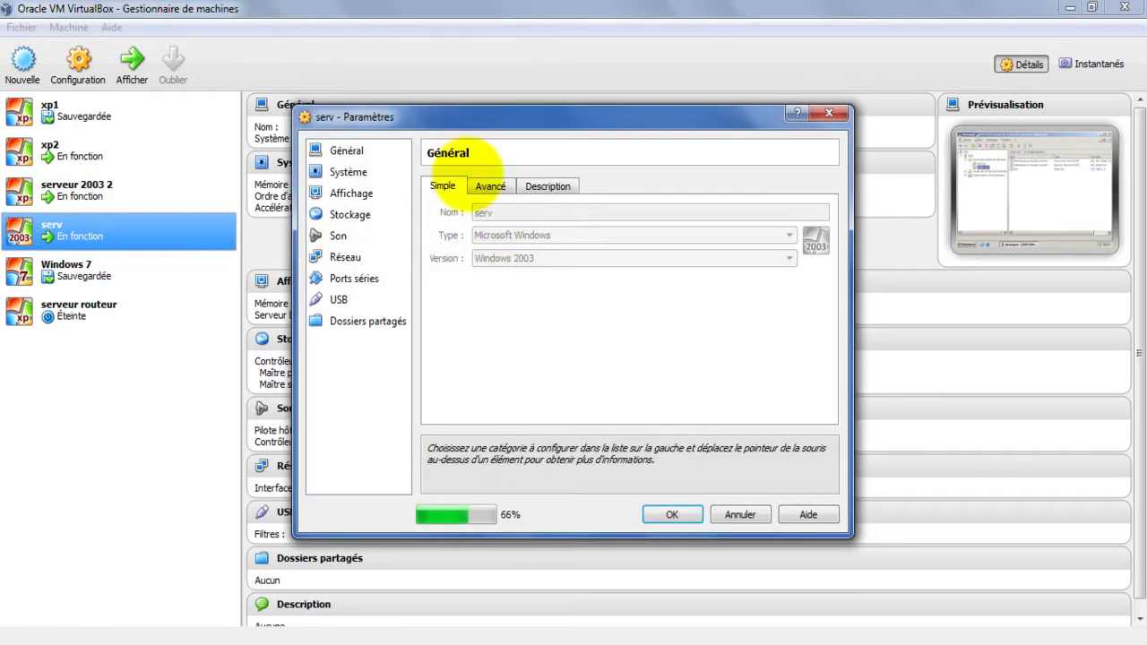
pyautogui.click(349, 258)
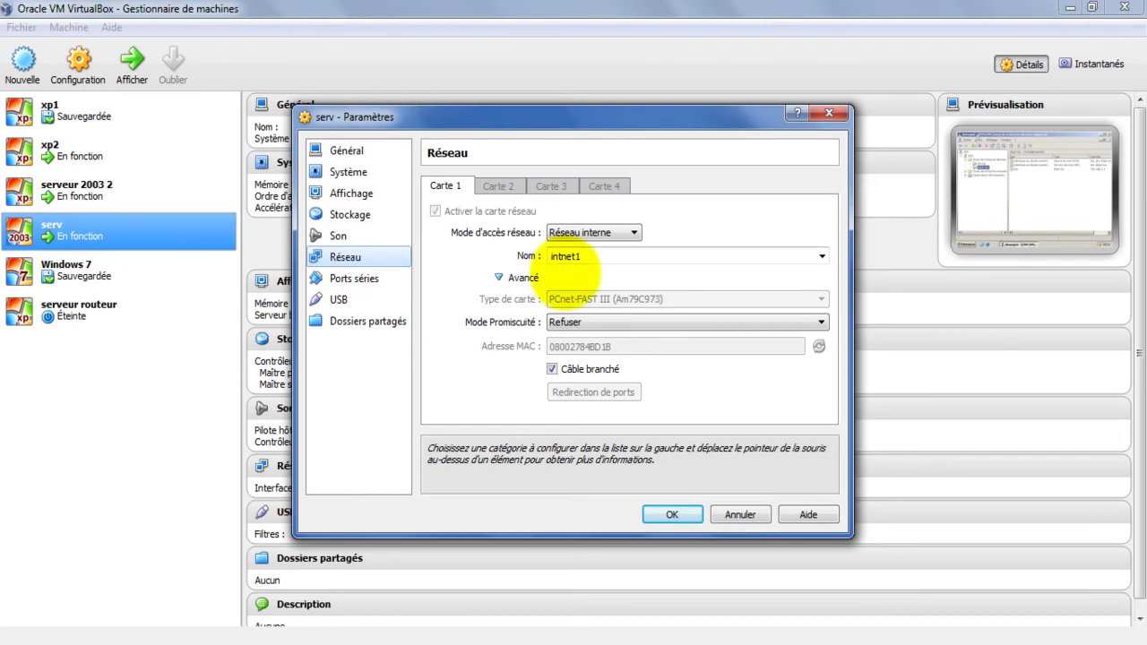
pyautogui.click(631, 257)
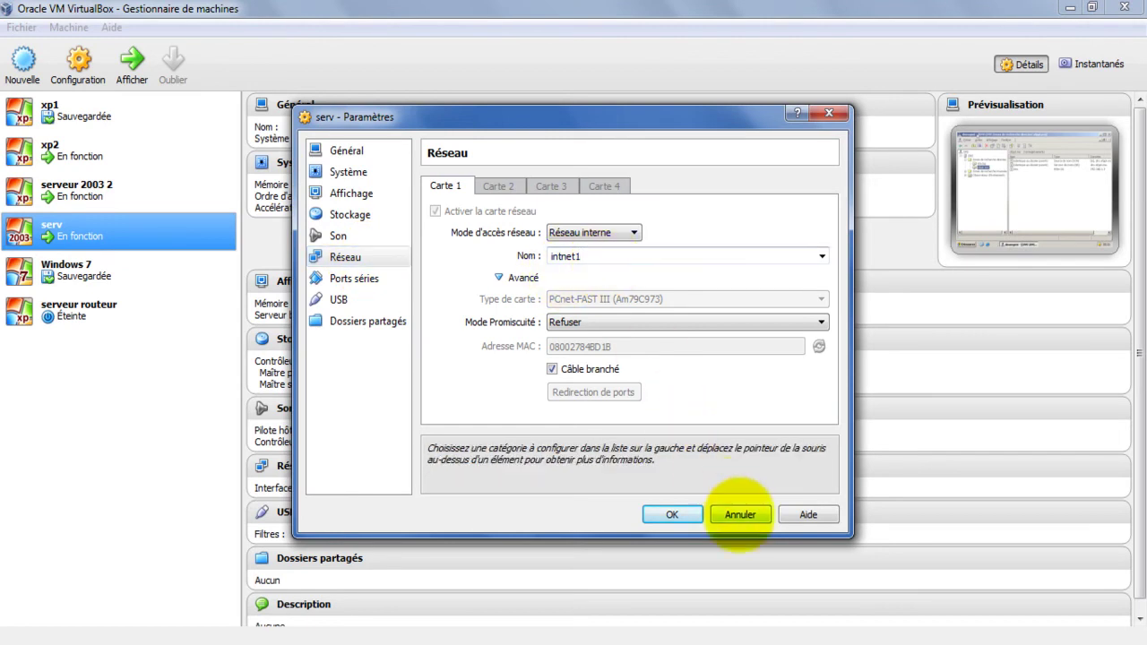
pyautogui.click(740, 514)
# - Check the internal network names of Carte 1 and Carte 2 in the serveur routeur settings, and close them without saving
pyautogui.click(79, 309)
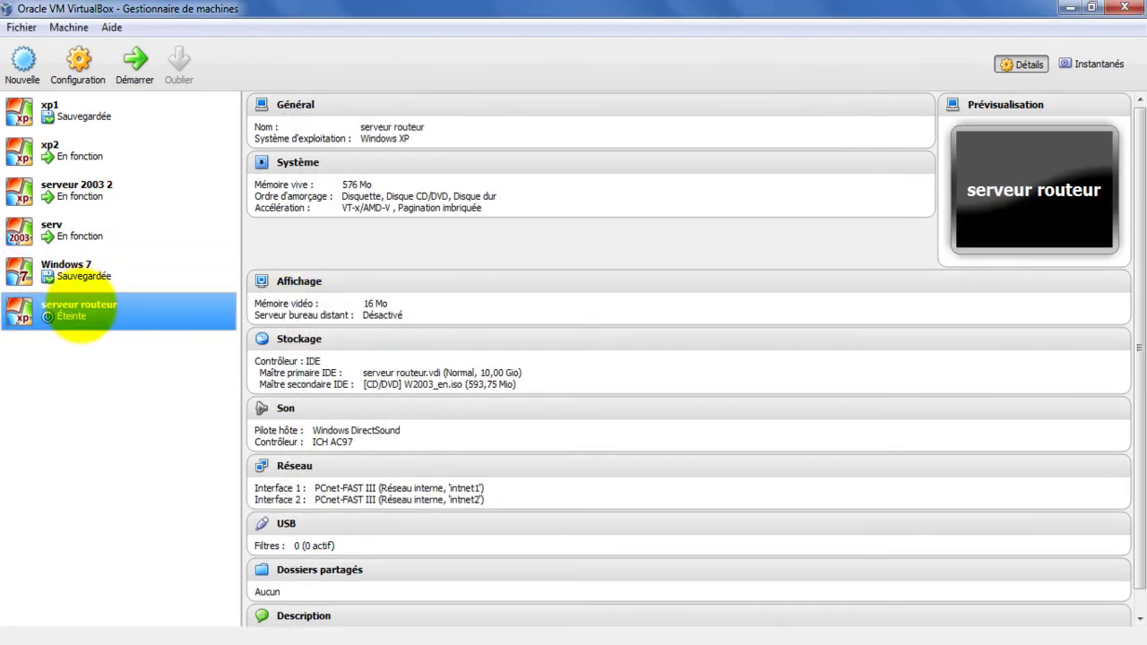
pyautogui.rightClick(79, 309)
pyautogui.click(125, 315)
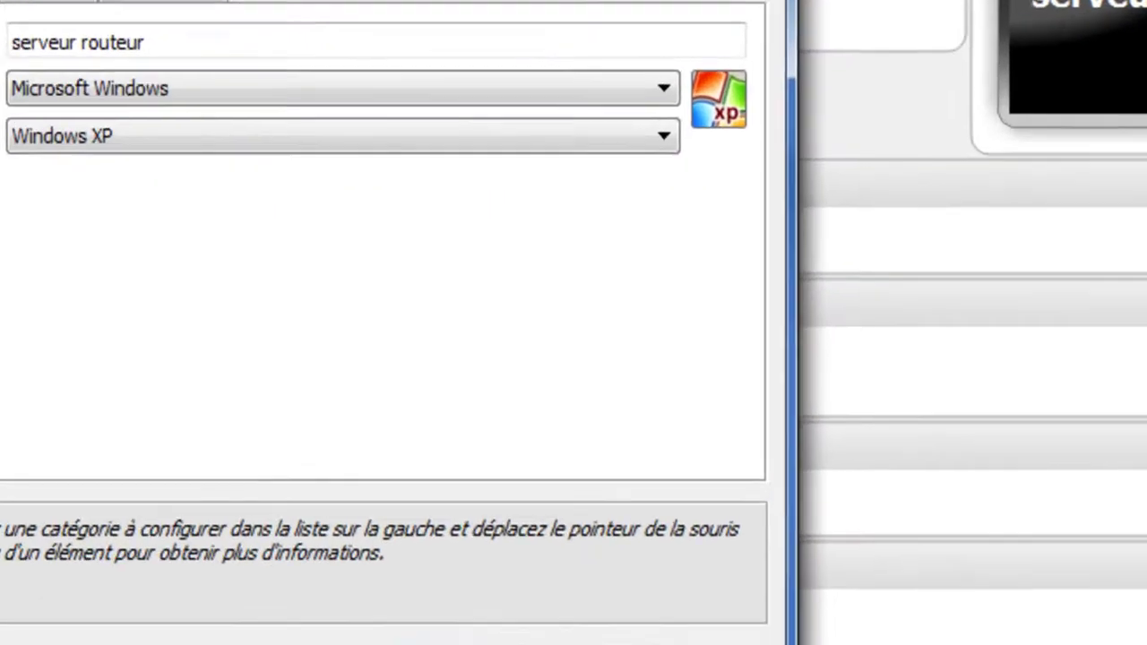
pyautogui.click(345, 257)
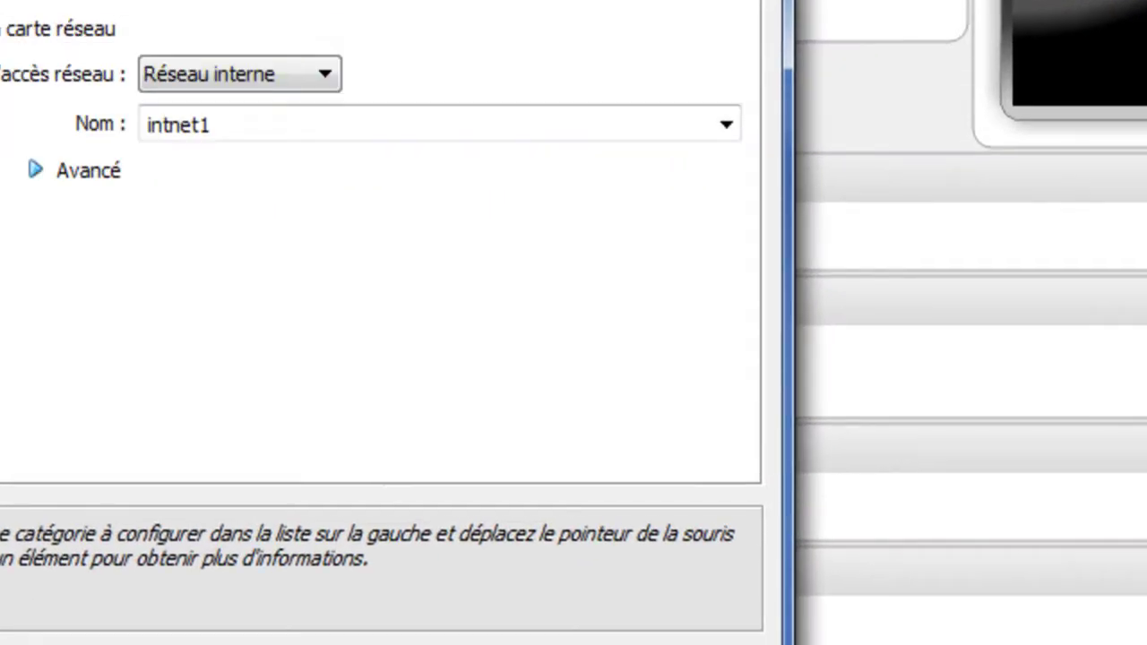
pyautogui.click(269, 125)
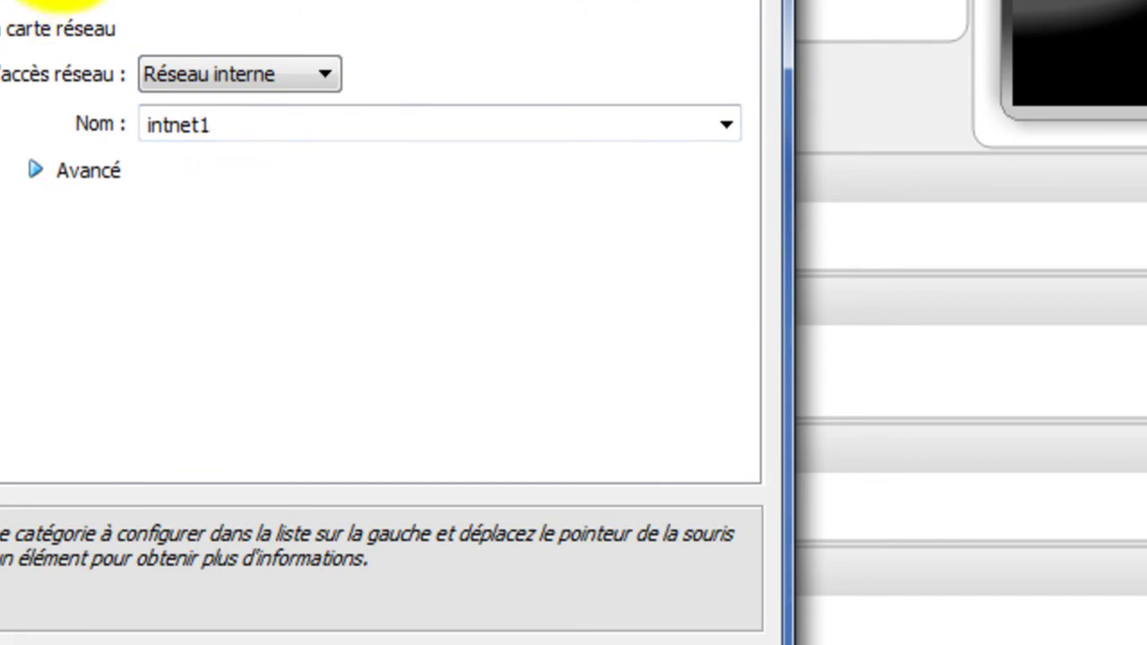
pyautogui.press('BackSpace')
pyautogui.write('2')
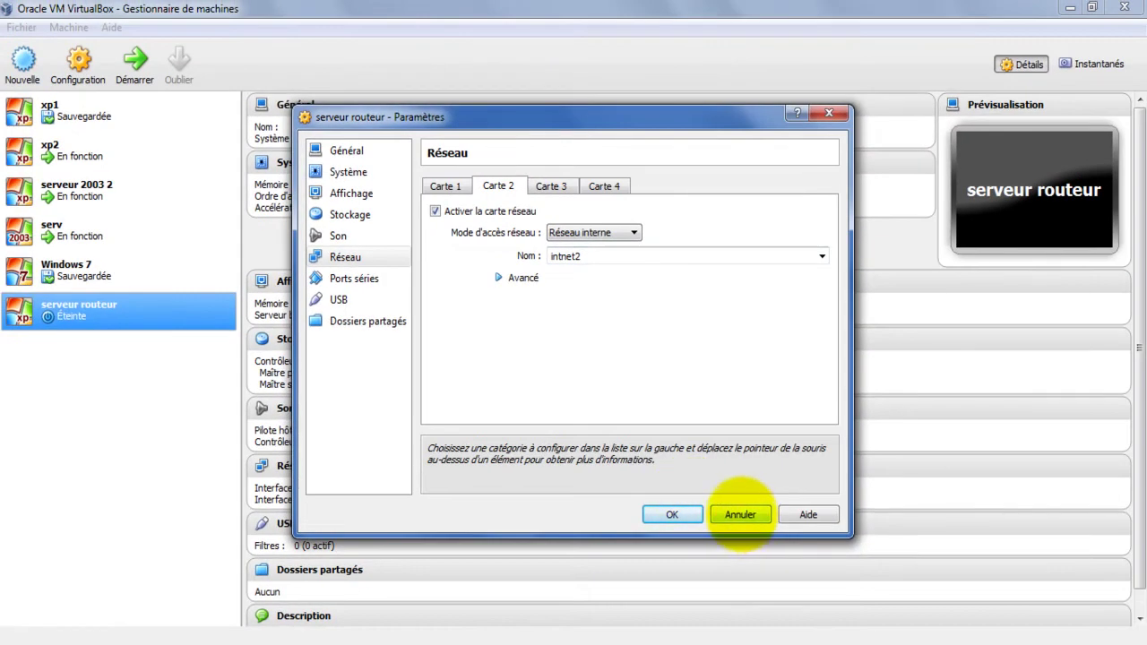
pyautogui.click(740, 514)
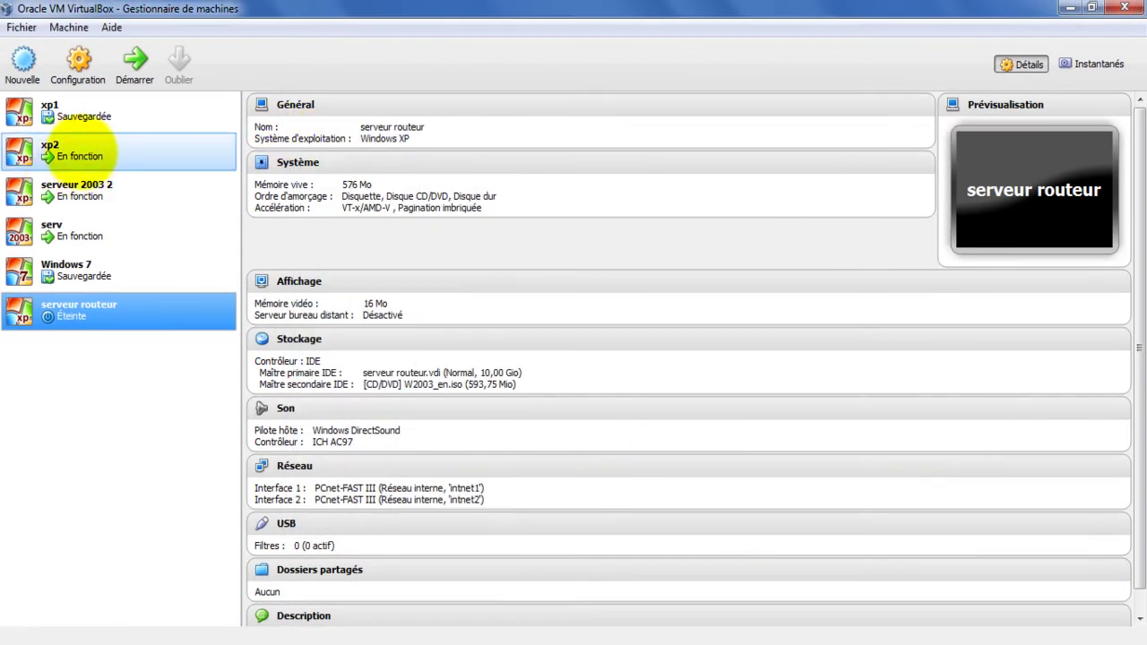
# - Check the internal network name used by Carte 1 of the xp2 virtual machine and close its settings without changes
pyautogui.rightClick(87, 145)
pyautogui.click(112, 162)
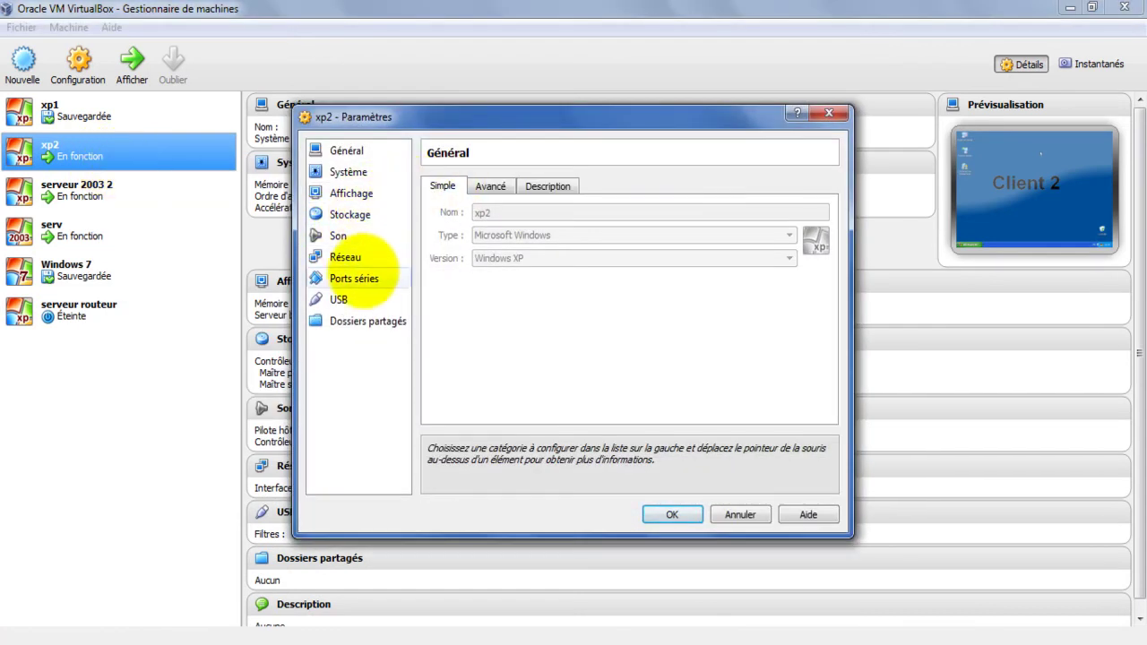
pyautogui.click(359, 258)
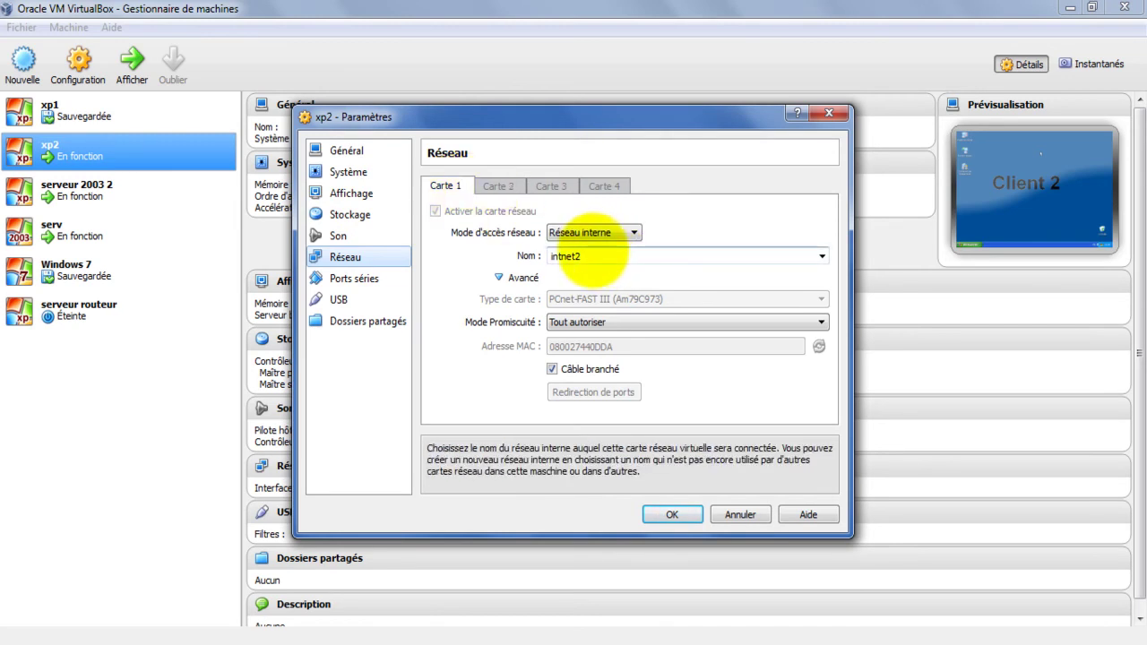
pyautogui.click(740, 515)
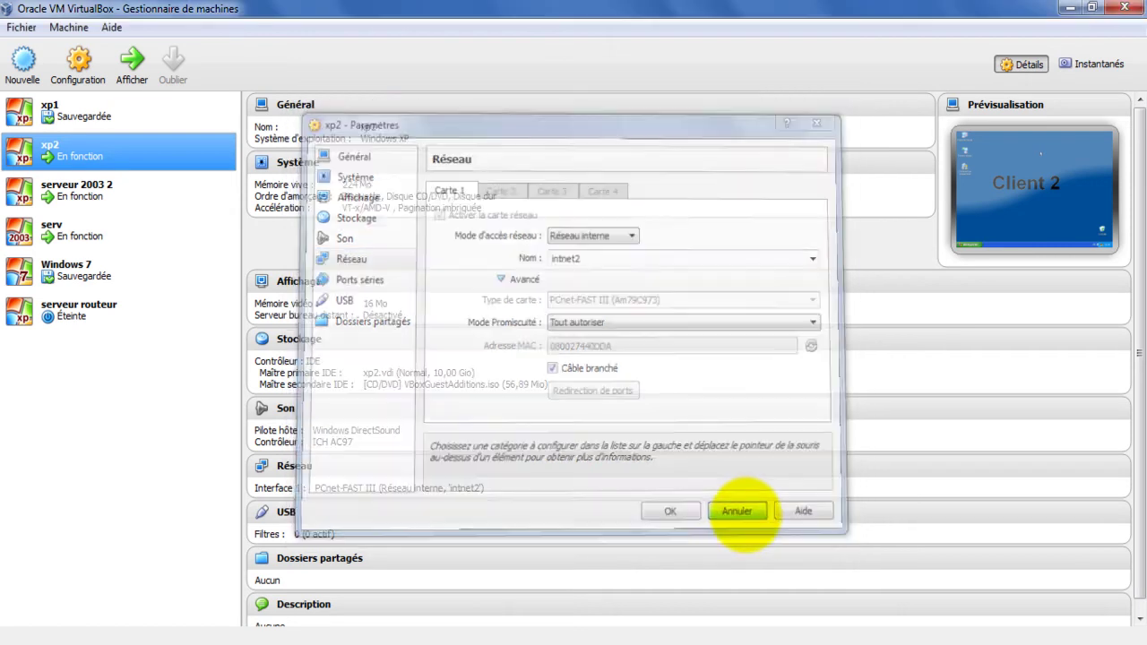
# - Confirm intnet2 as the internal network name of Carte 2 on serveur routeur, save the settings, and start the virtual machine
pyautogui.rightClick(113, 305)
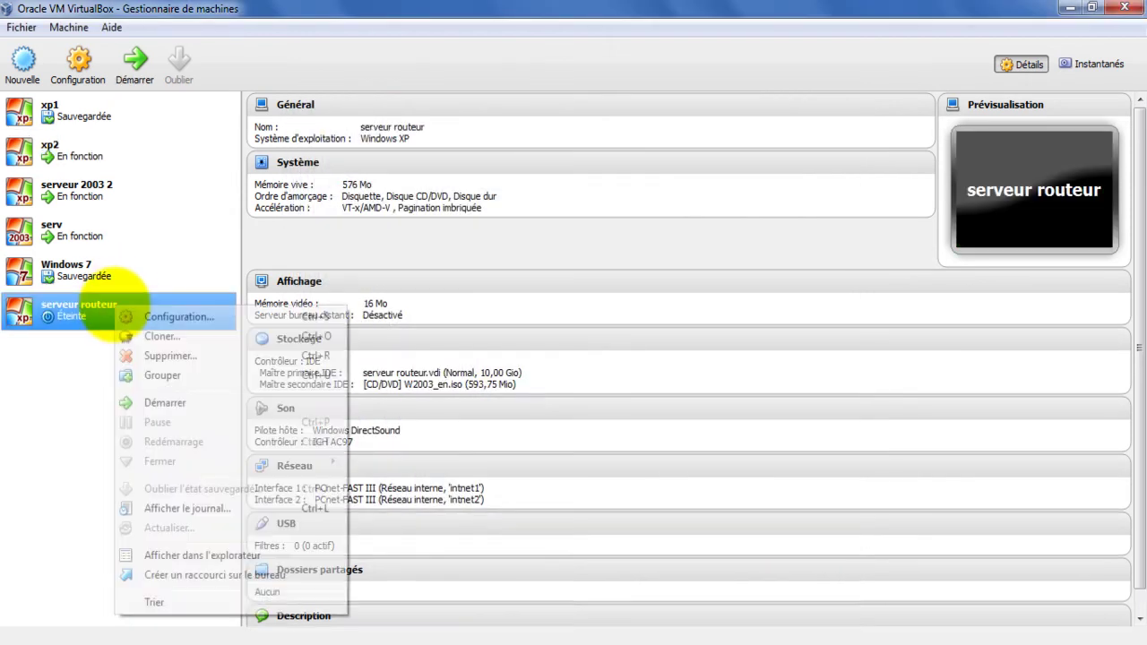
pyautogui.click(151, 313)
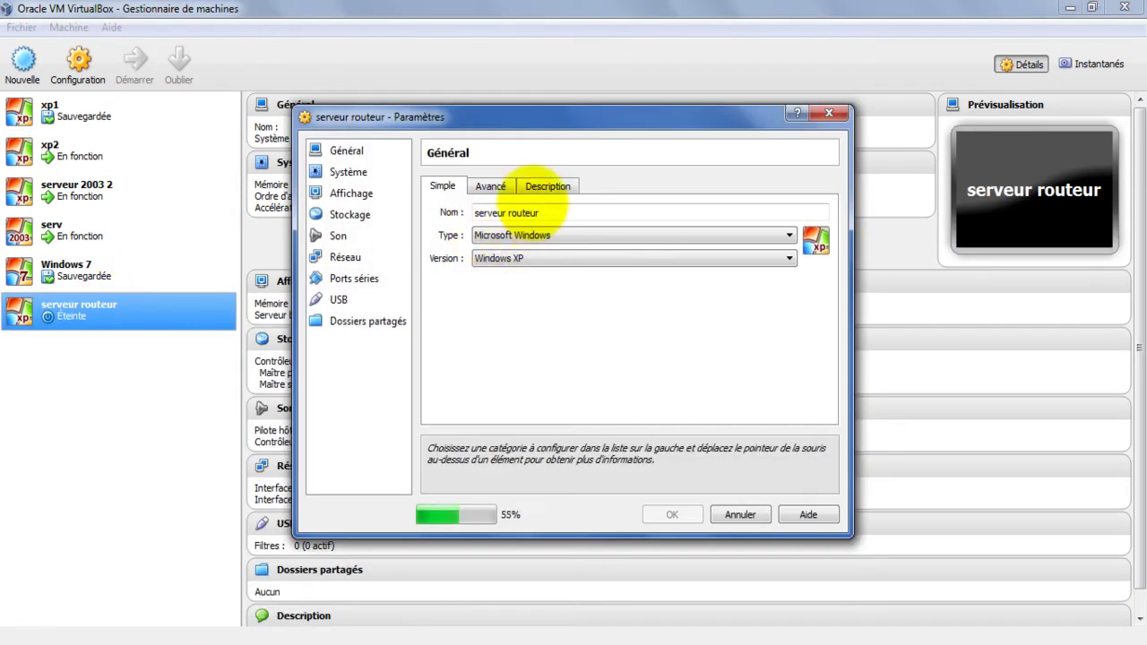
pyautogui.click(345, 257)
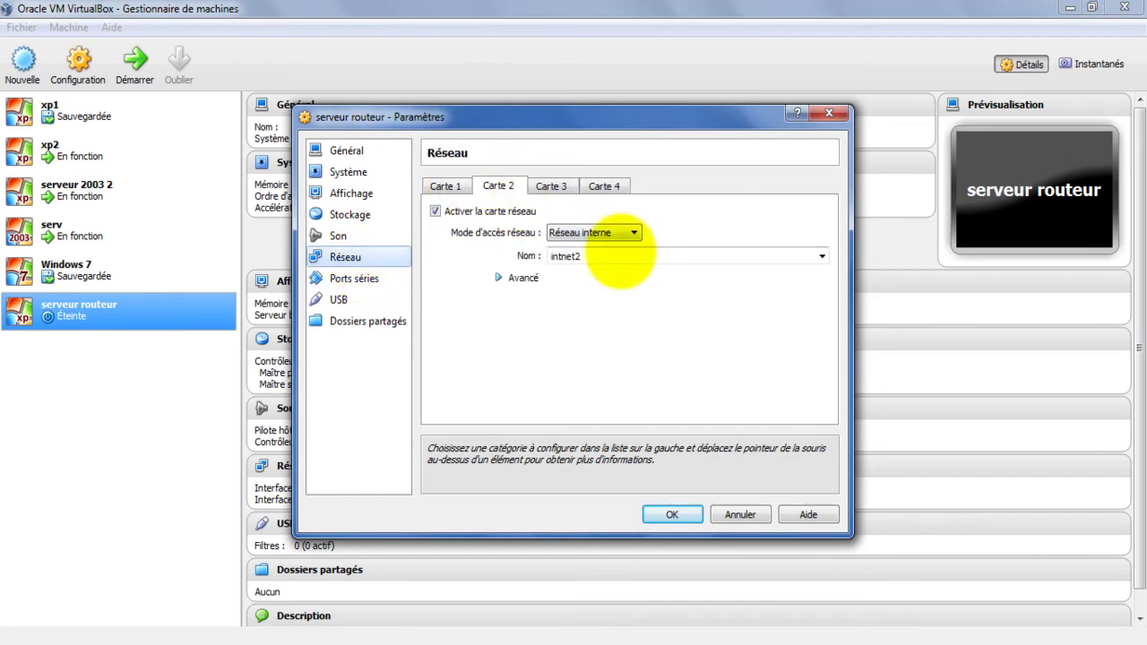
pyautogui.click(610, 257)
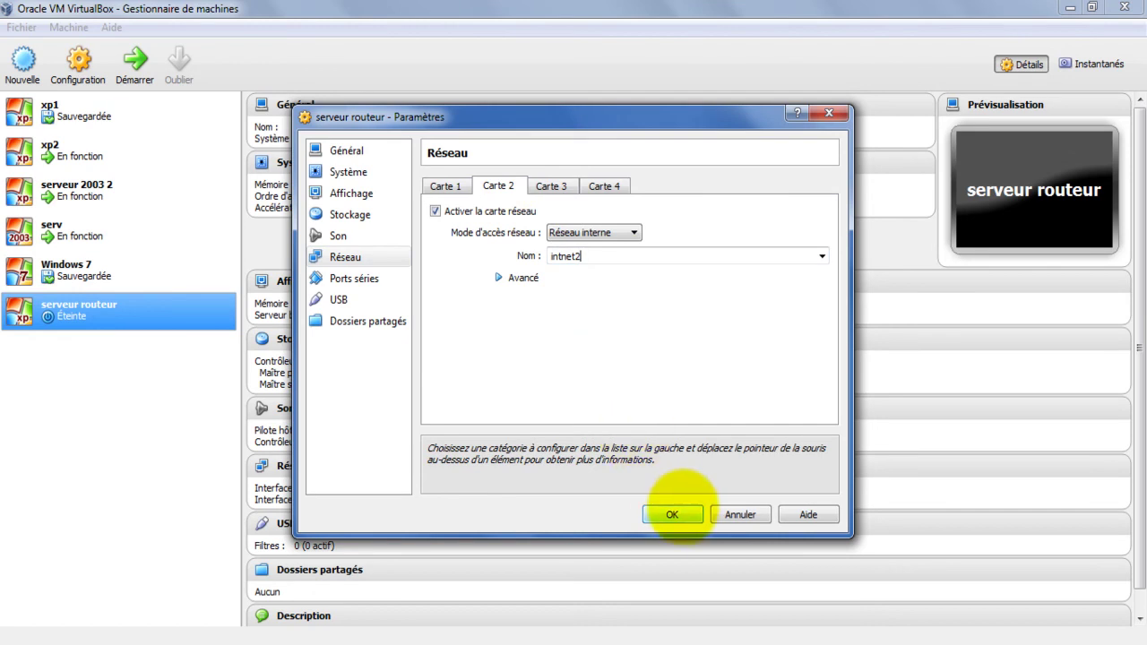
pyautogui.click(672, 514)
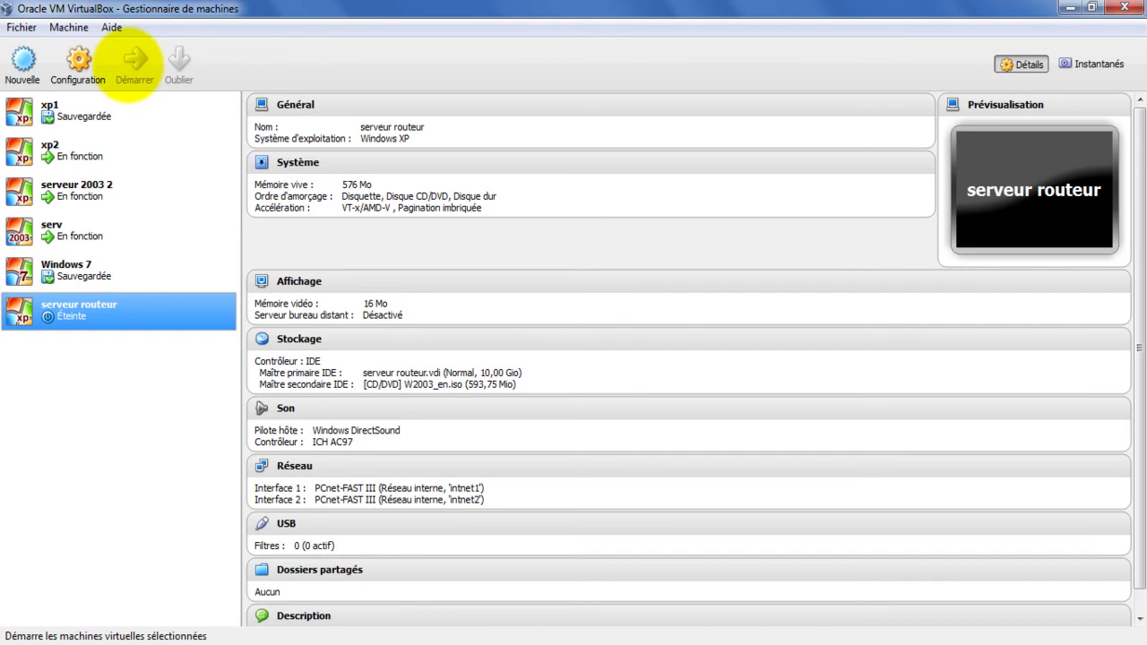
pyautogui.click(133, 61)
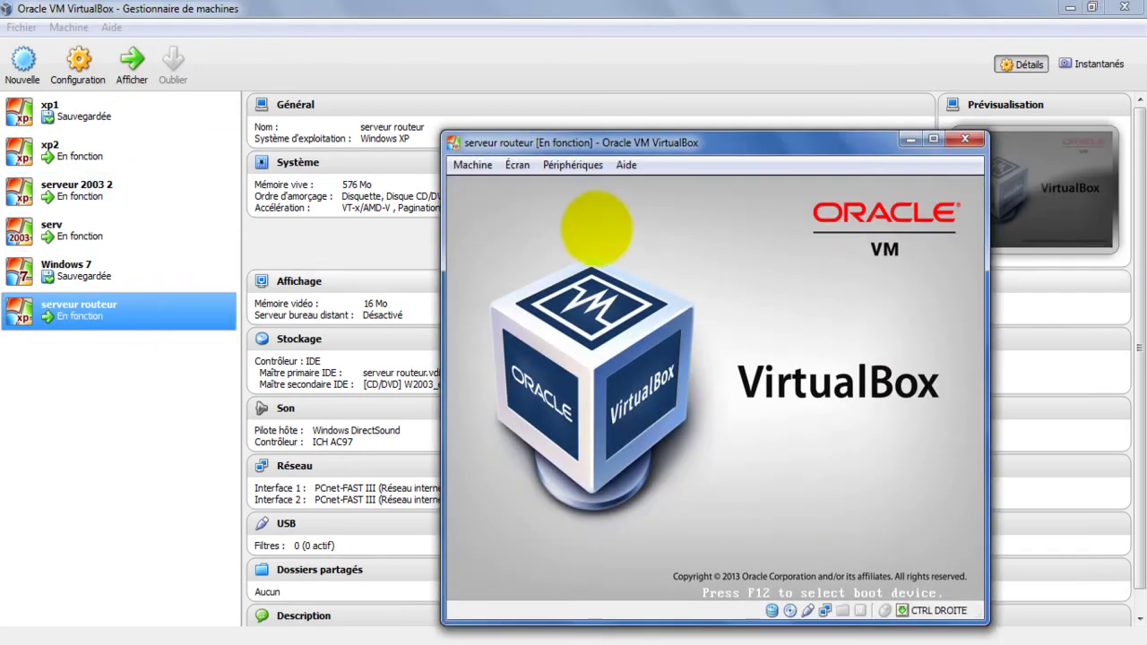
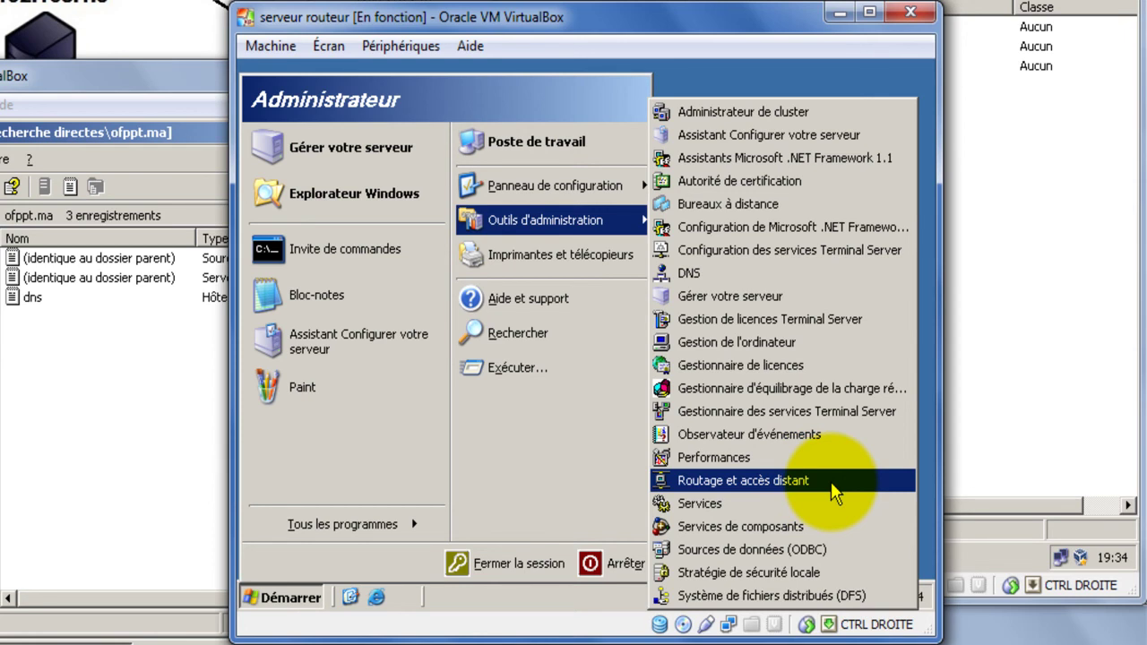
# - Open Routage et accès distant on the router server and add this computer (Cet ordinateur) as a server
pyautogui.click(831, 482)
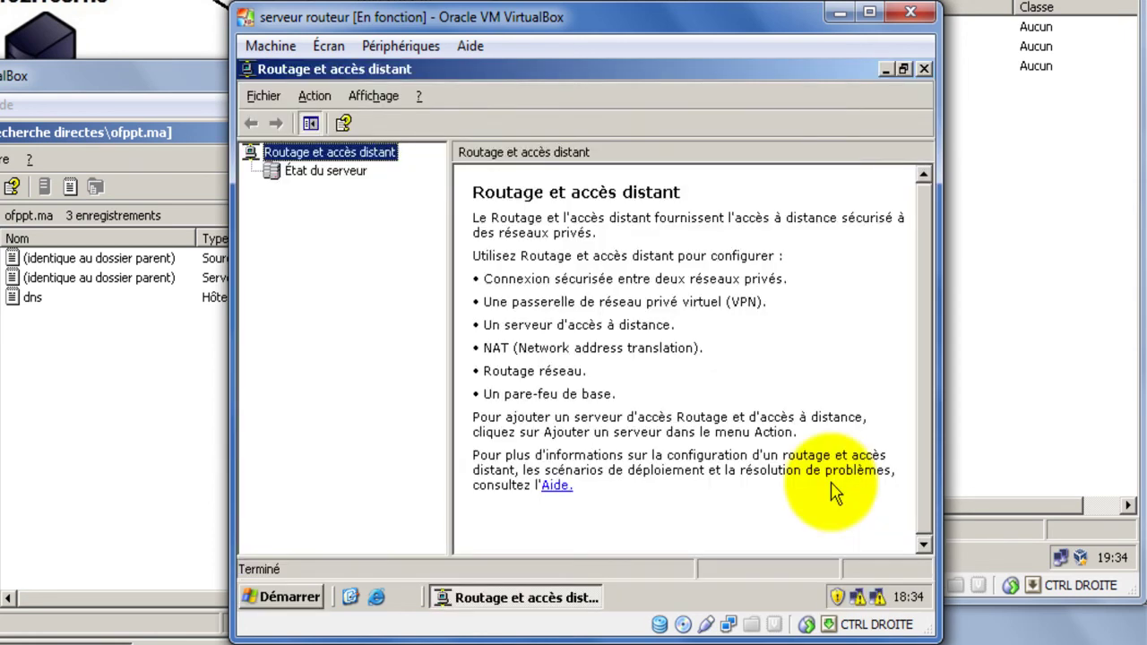
pyautogui.rightClick(340, 173)
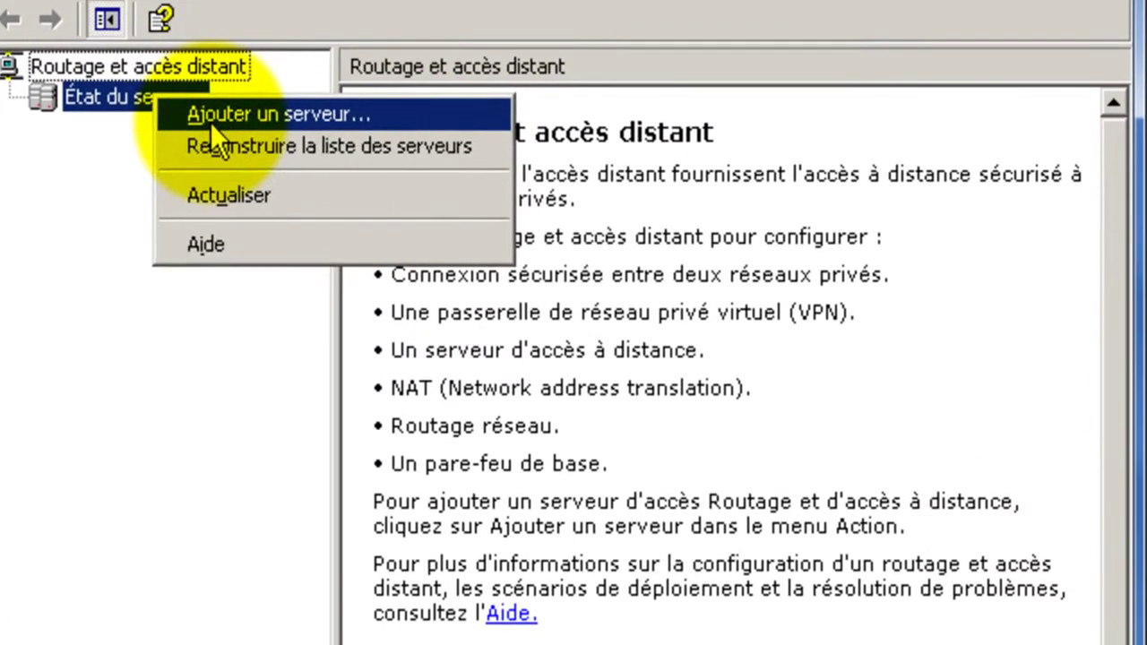
pyautogui.click(305, 157)
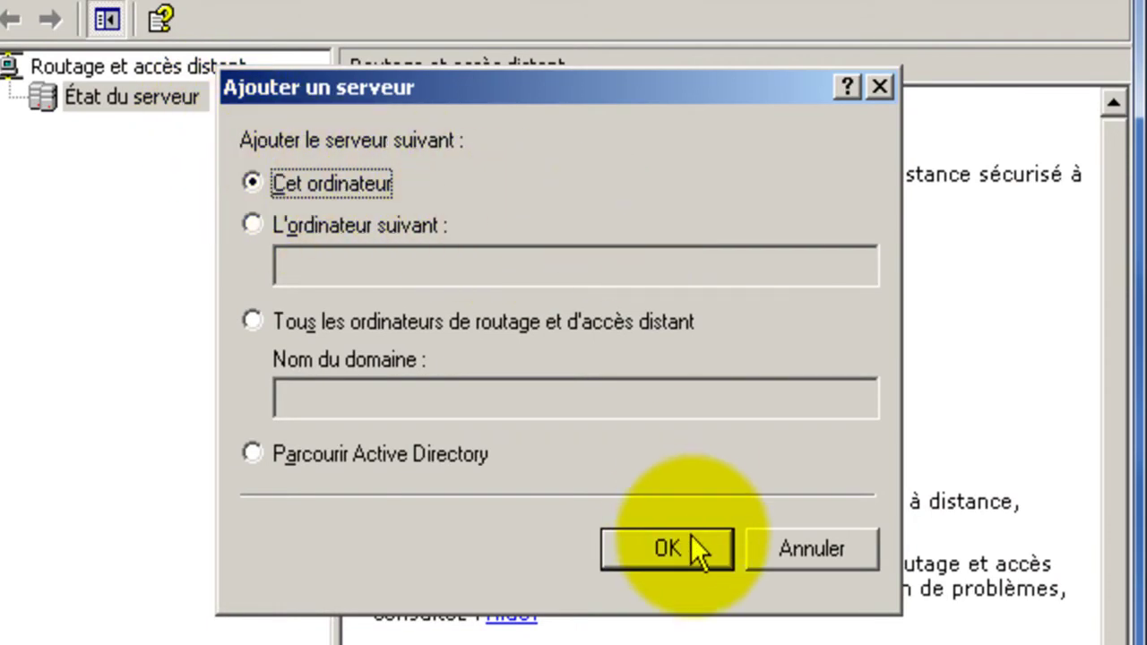
pyautogui.click(667, 548)
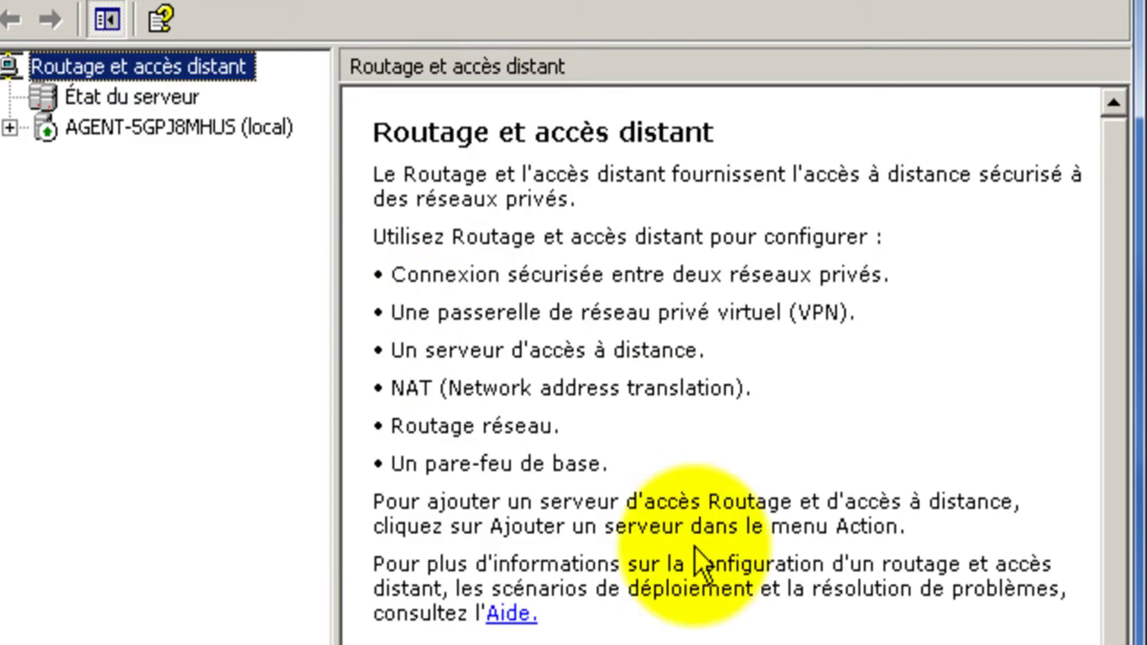
# - Add Agent de relais DHCP as a new routing protocol under the local server's Routage IP
pyautogui.click(161, 127)
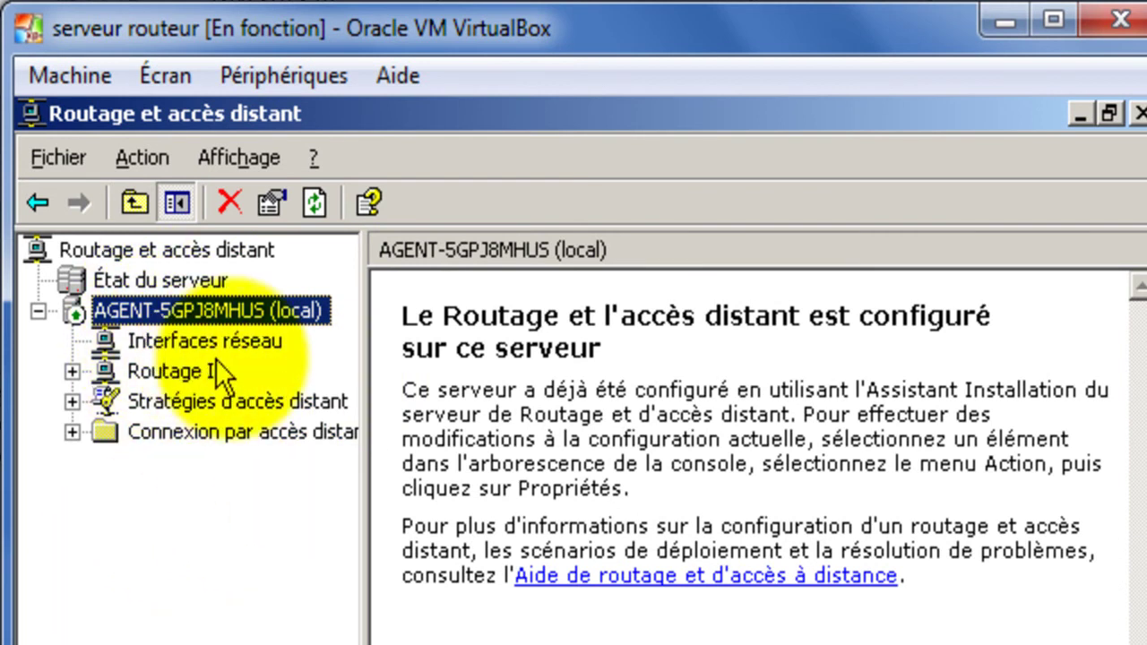
pyautogui.rightClick(184, 378)
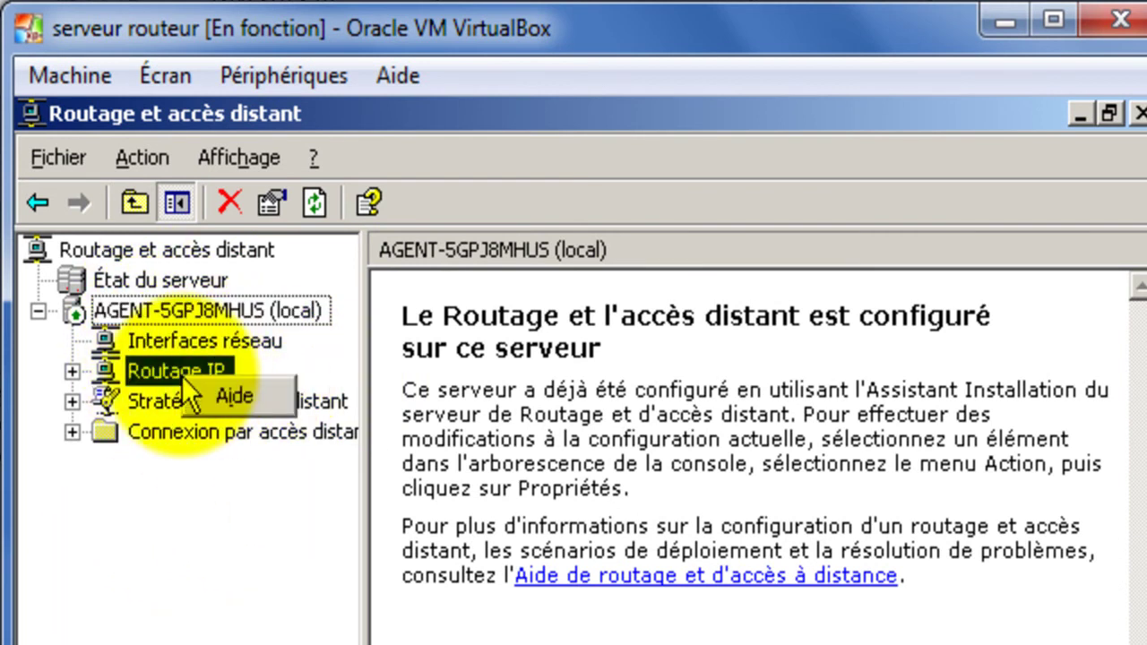
pyautogui.doubleClick(151, 378)
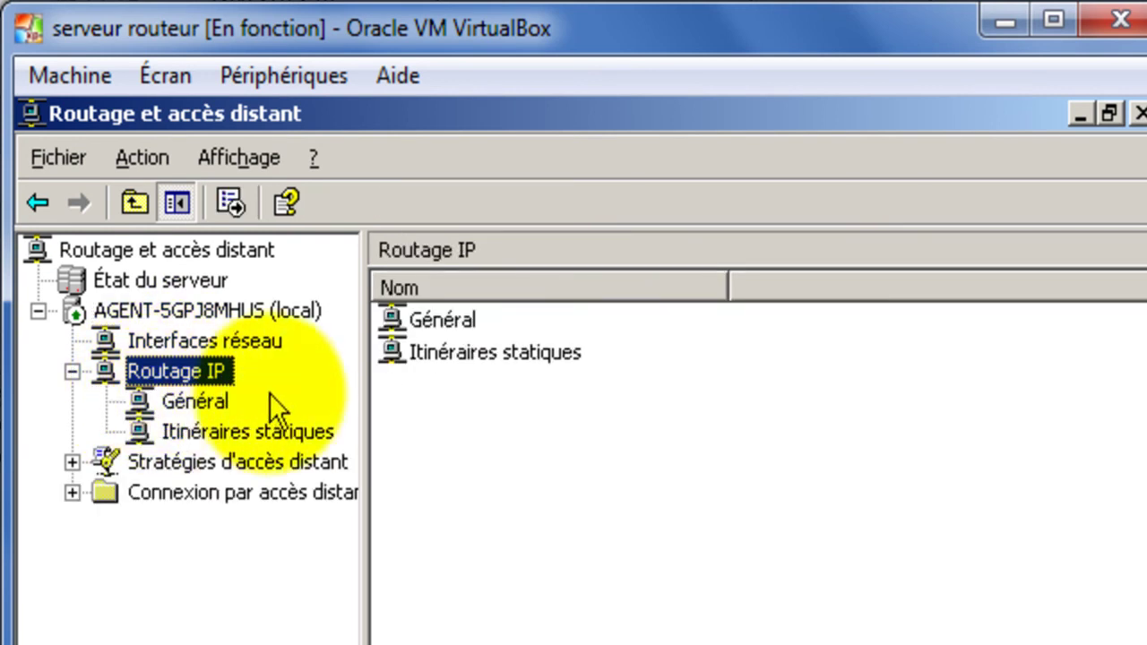
pyautogui.rightClick(199, 406)
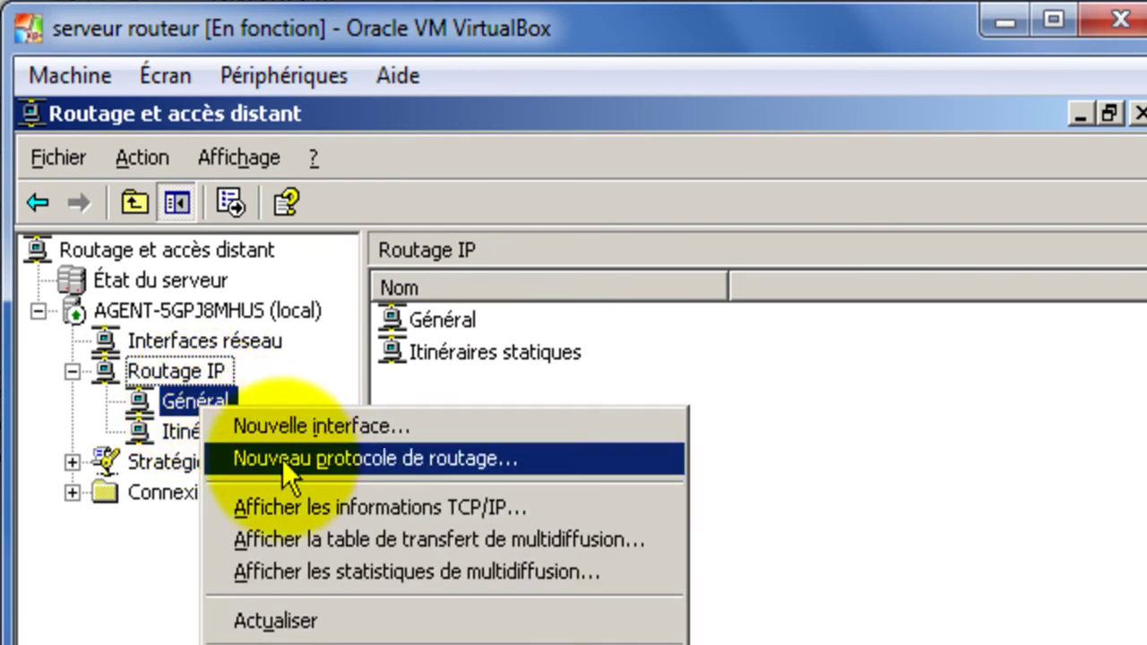
pyautogui.click(578, 465)
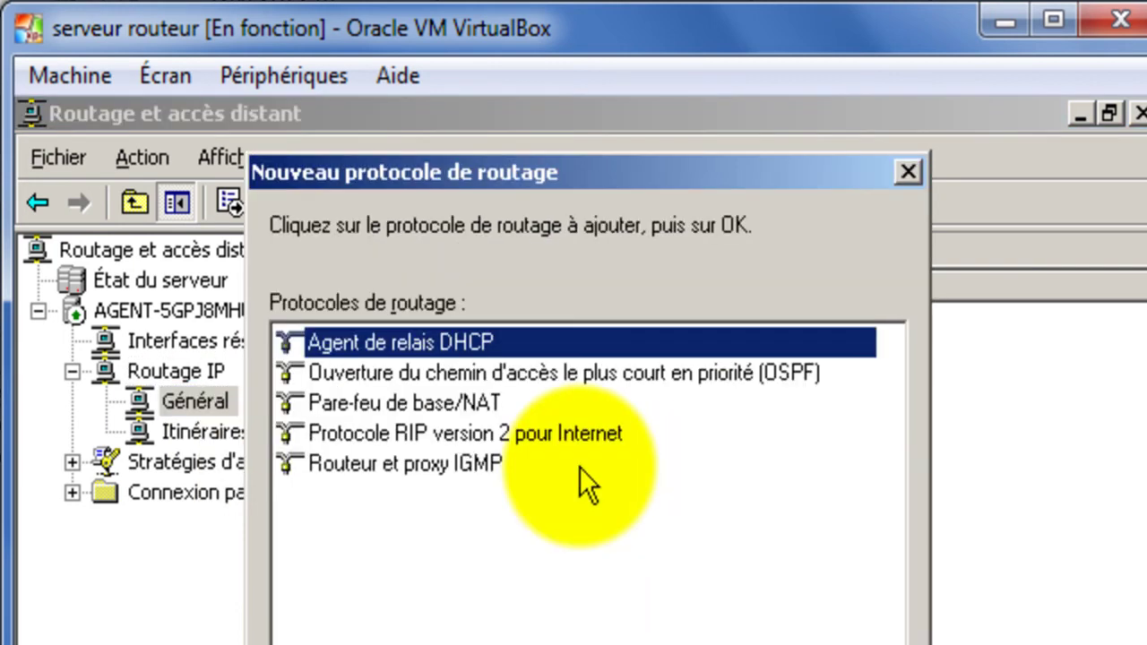
pyautogui.click(473, 404)
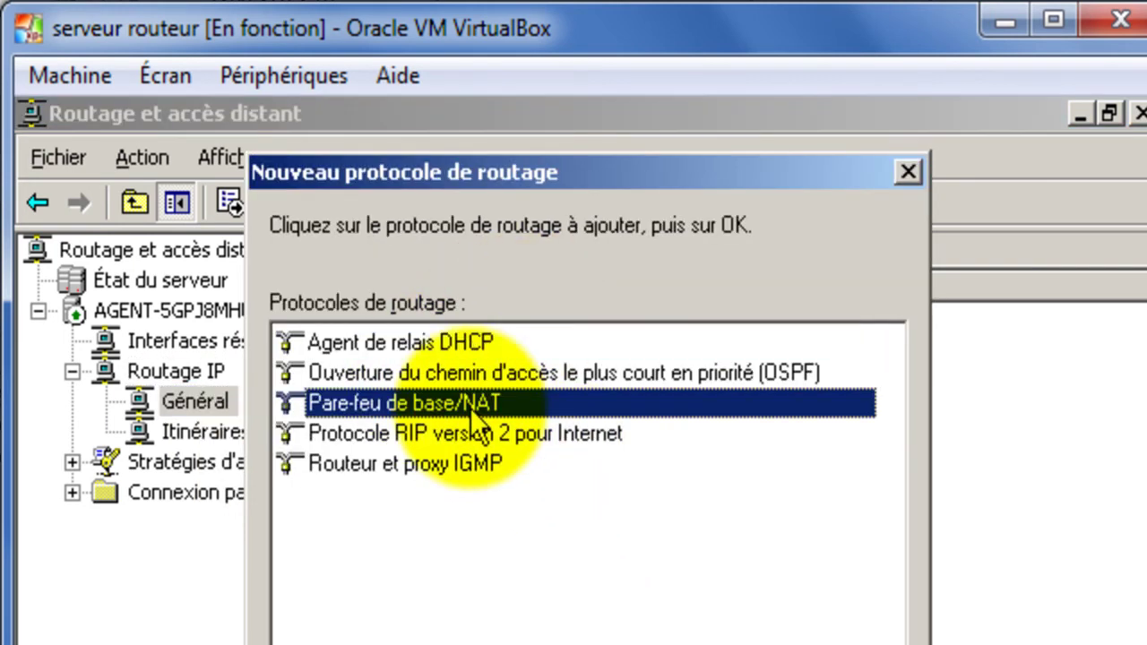
pyautogui.click(448, 464)
pyautogui.click(437, 371)
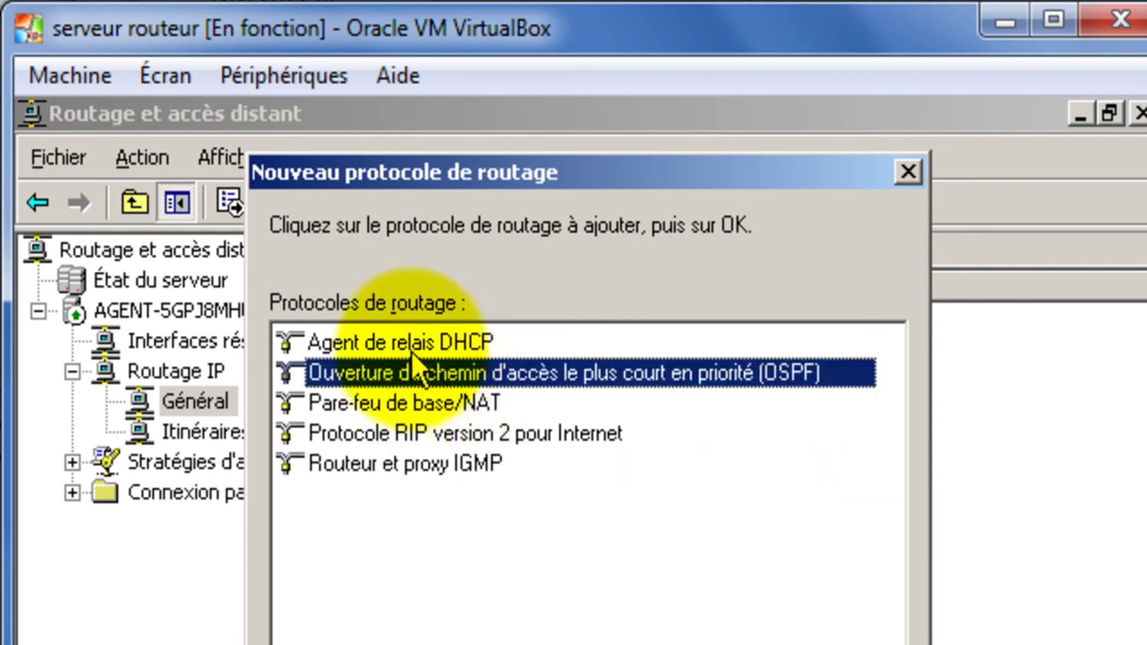
pyautogui.click(575, 342)
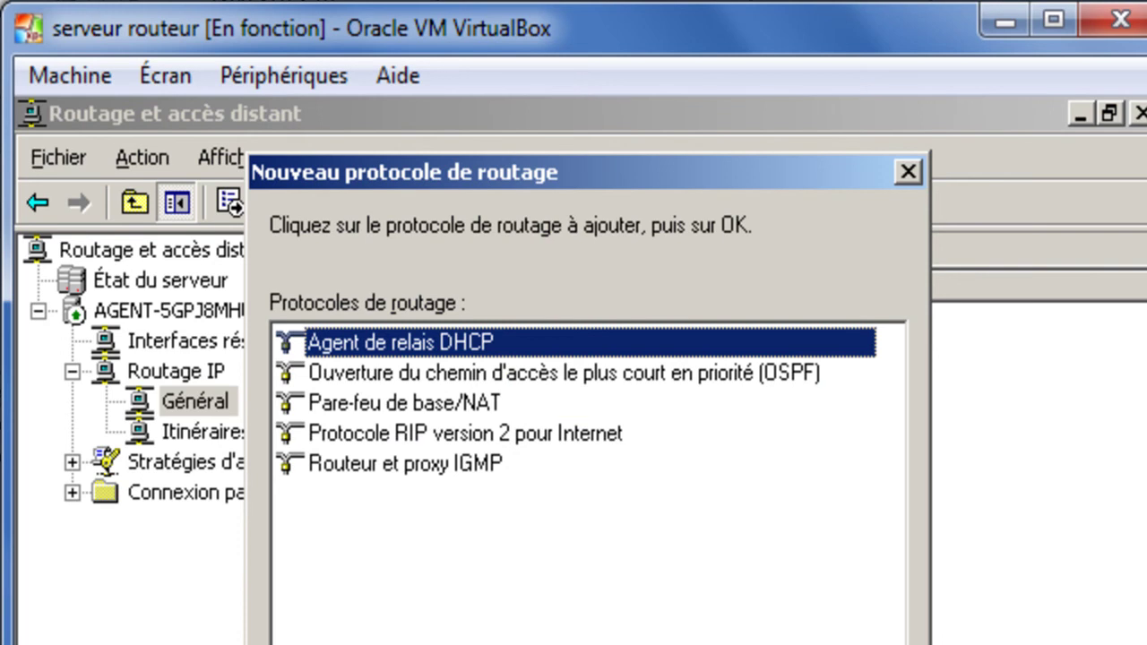
pyautogui.click(851, 644)
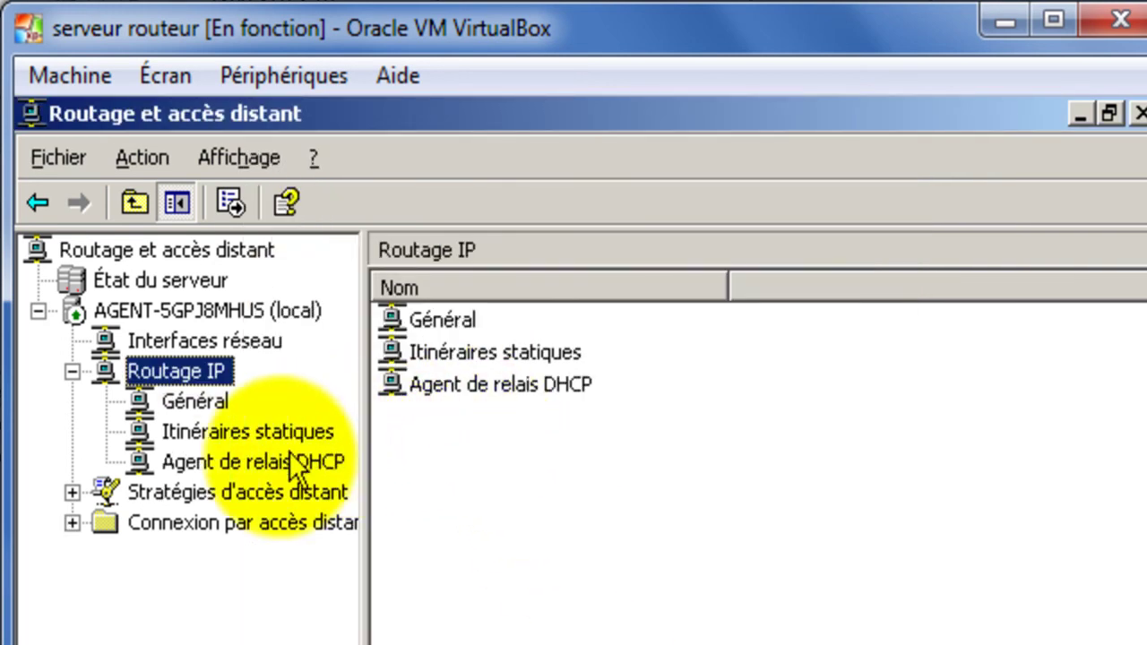
# - Add Connexion au réseau local 2 as a new interface of Agent de relais DHCP, keeping Relayer les paquets DHCP enabled
pyautogui.click(260, 463)
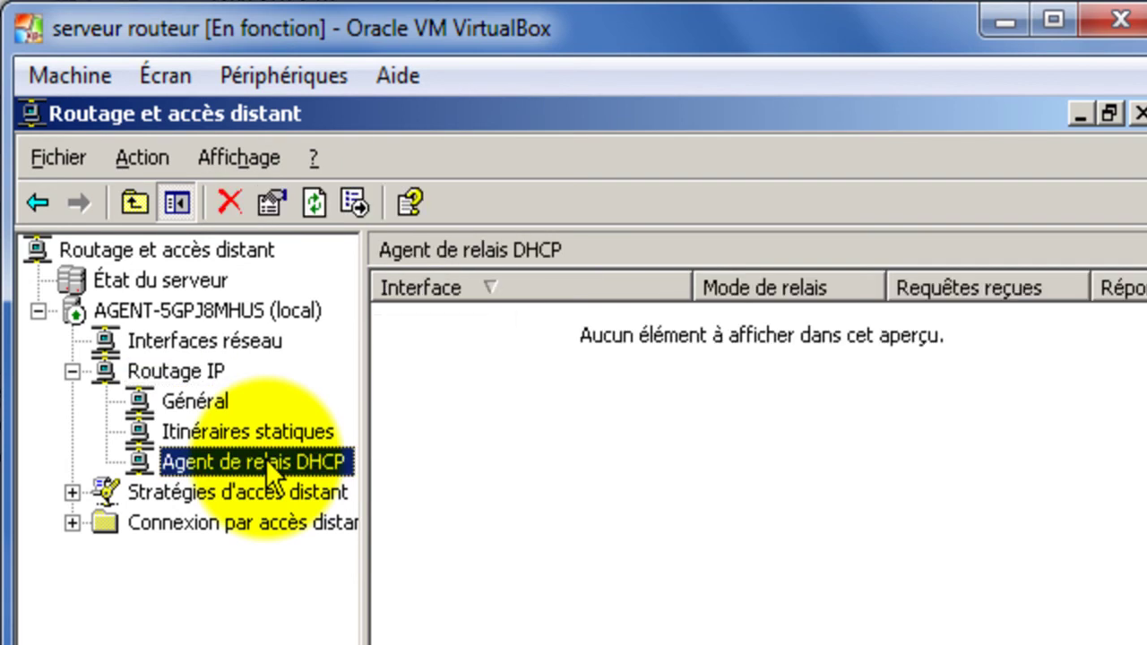
pyautogui.rightClick(271, 475)
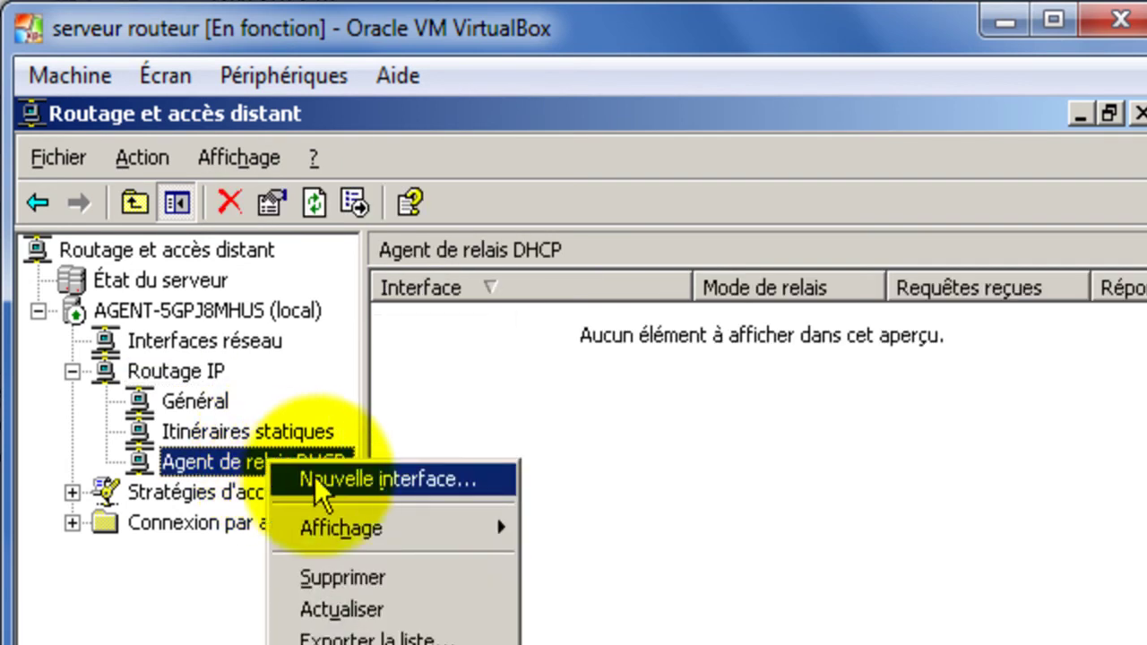
pyautogui.click(399, 502)
pyautogui.moveTo(715, 171); pyautogui.dragTo(884, 159)
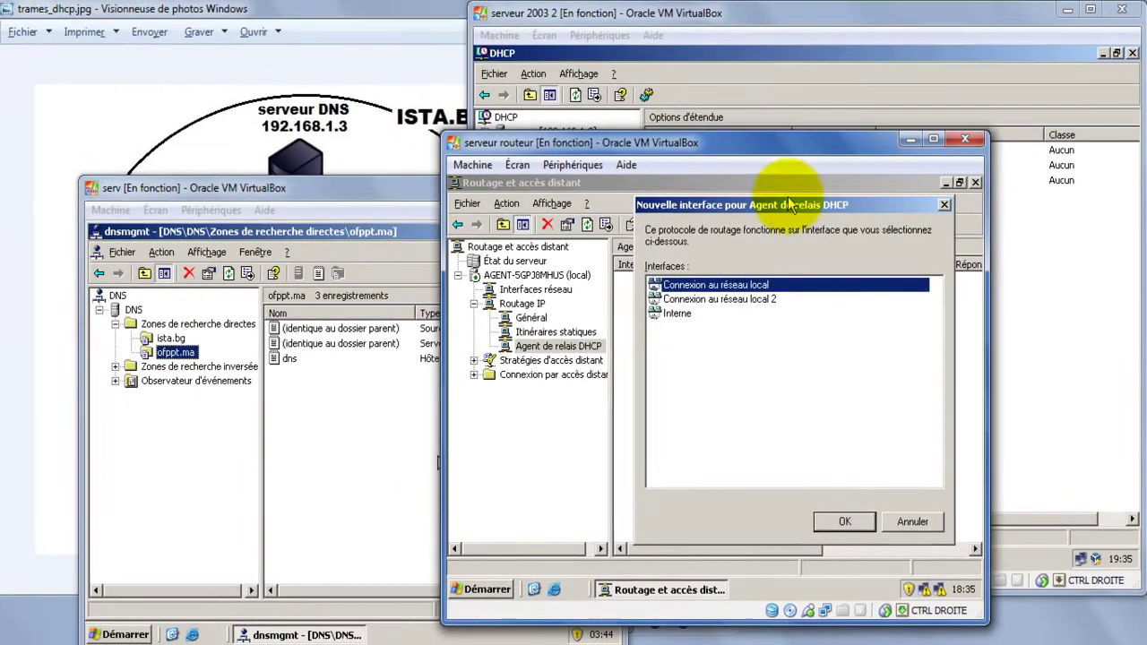
pyautogui.click(421, 23)
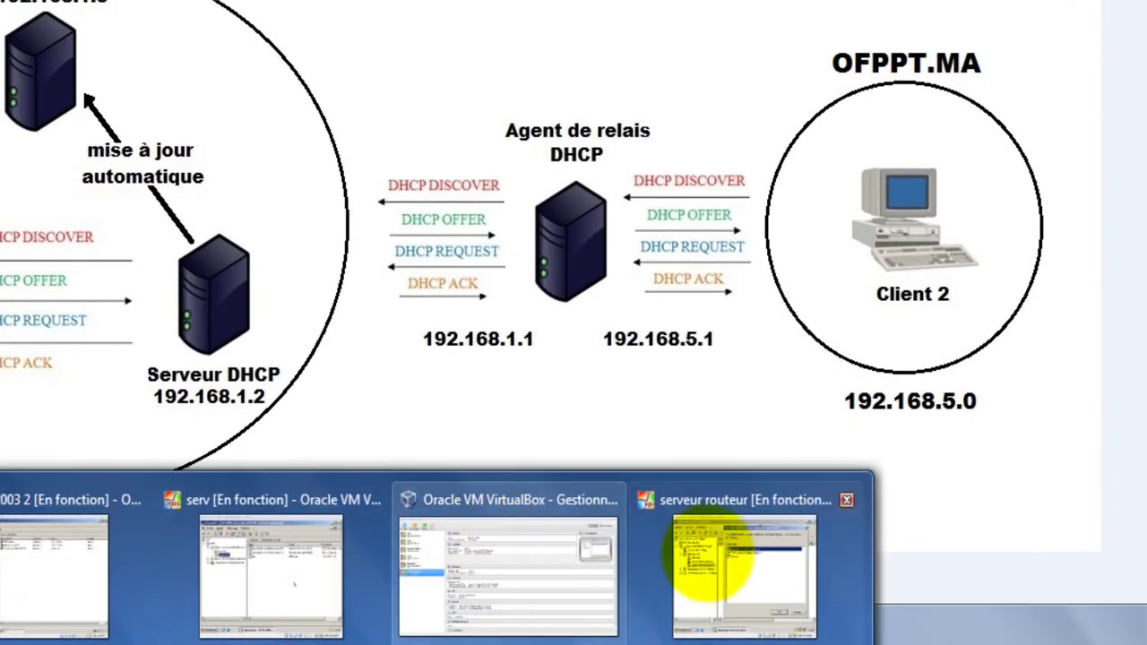
pyautogui.click(694, 548)
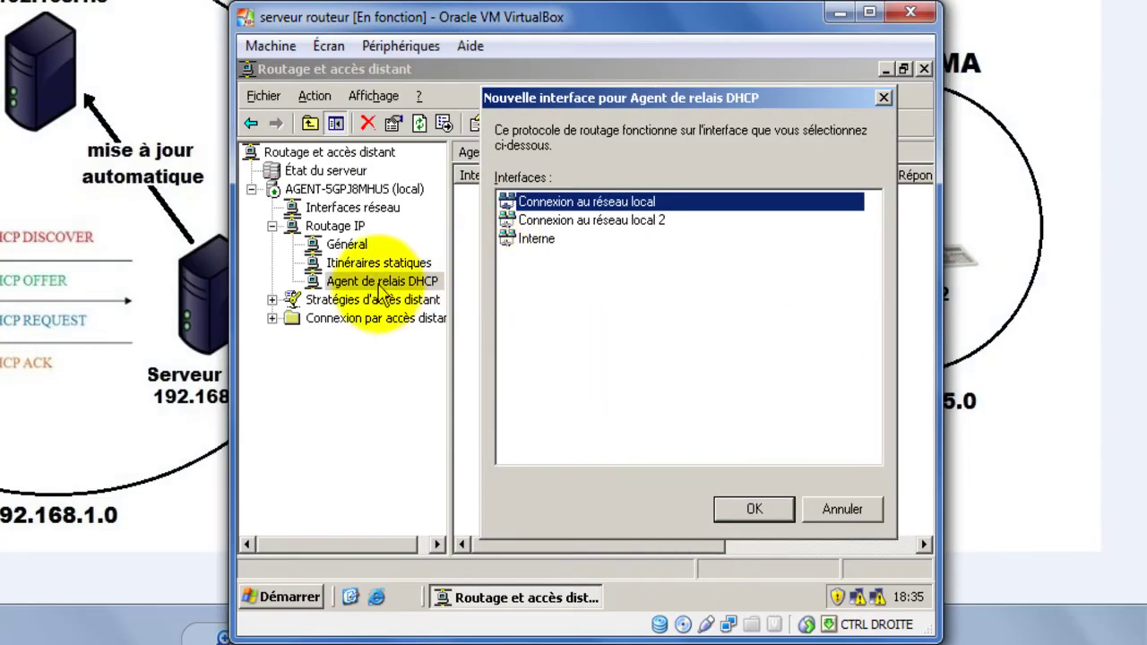
pyautogui.click(633, 222)
pyautogui.click(754, 509)
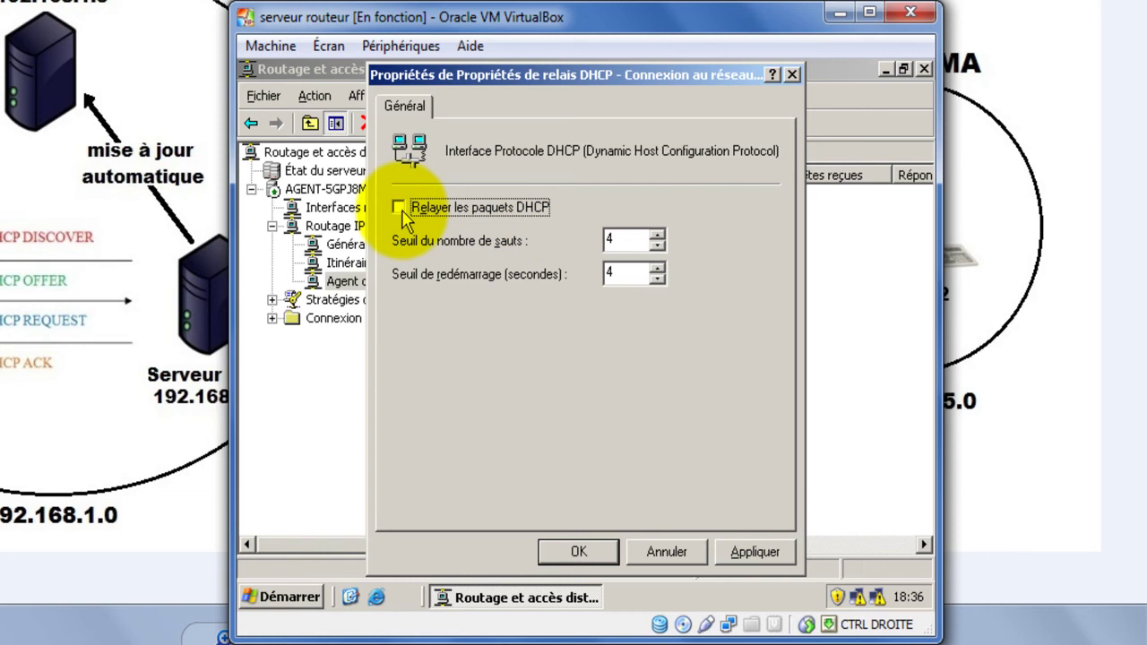
pyautogui.click(594, 557)
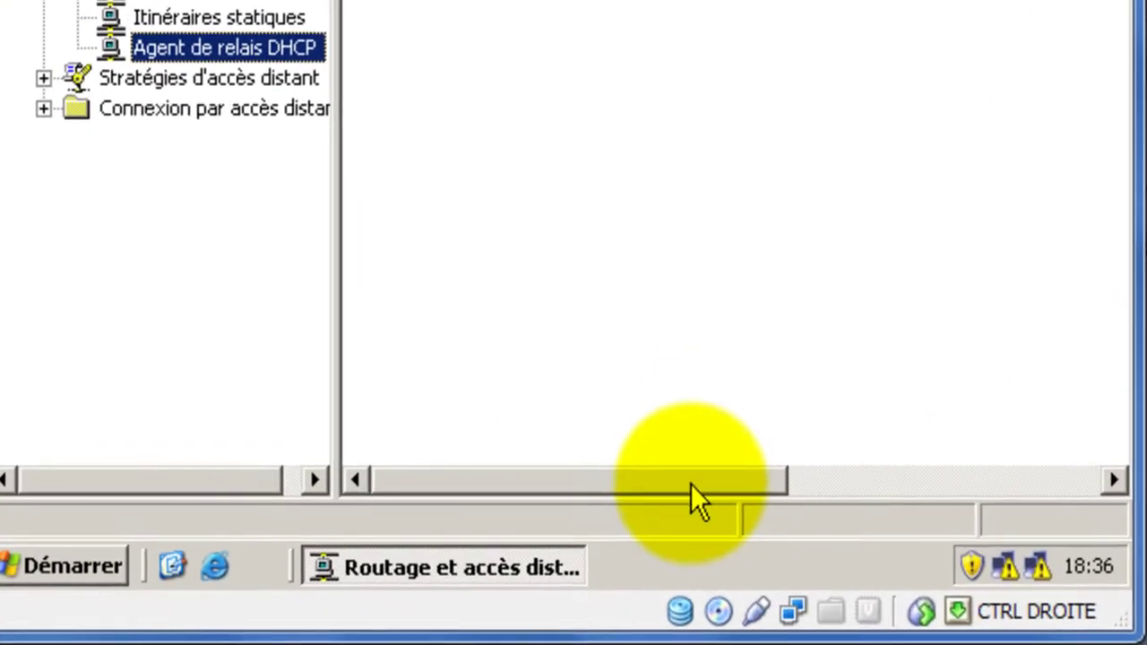
pyautogui.moveTo(666, 545); pyautogui.dragTo(688, 545)
pyautogui.moveTo(726, 482); pyautogui.dragTo(751, 478)
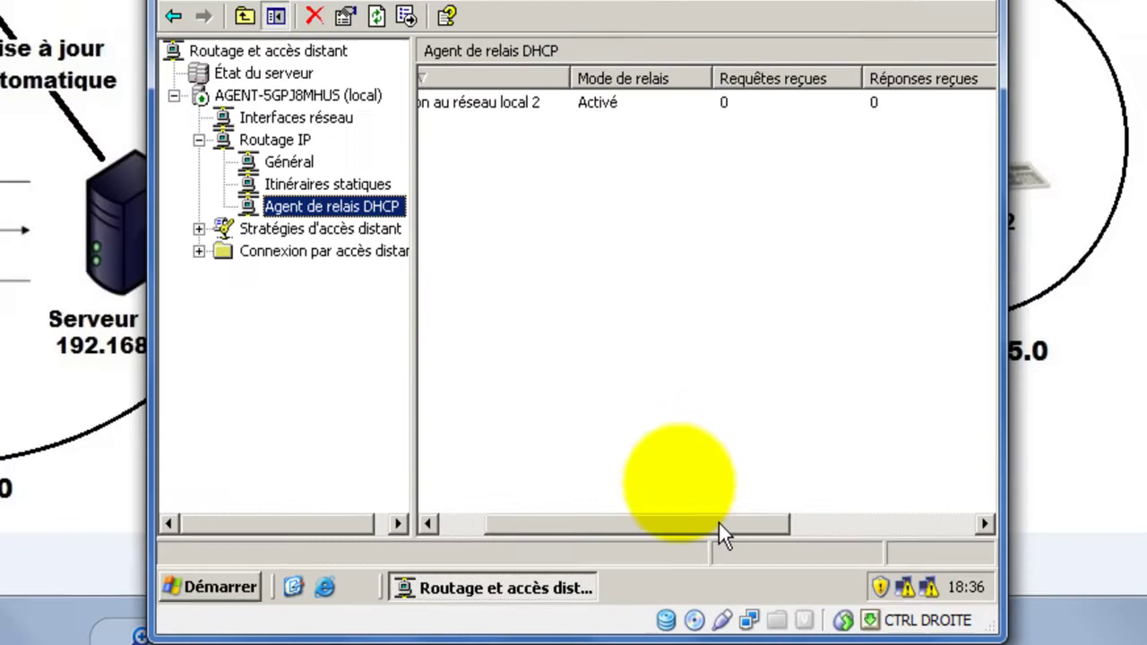
pyautogui.moveTo(719, 524); pyautogui.dragTo(667, 523)
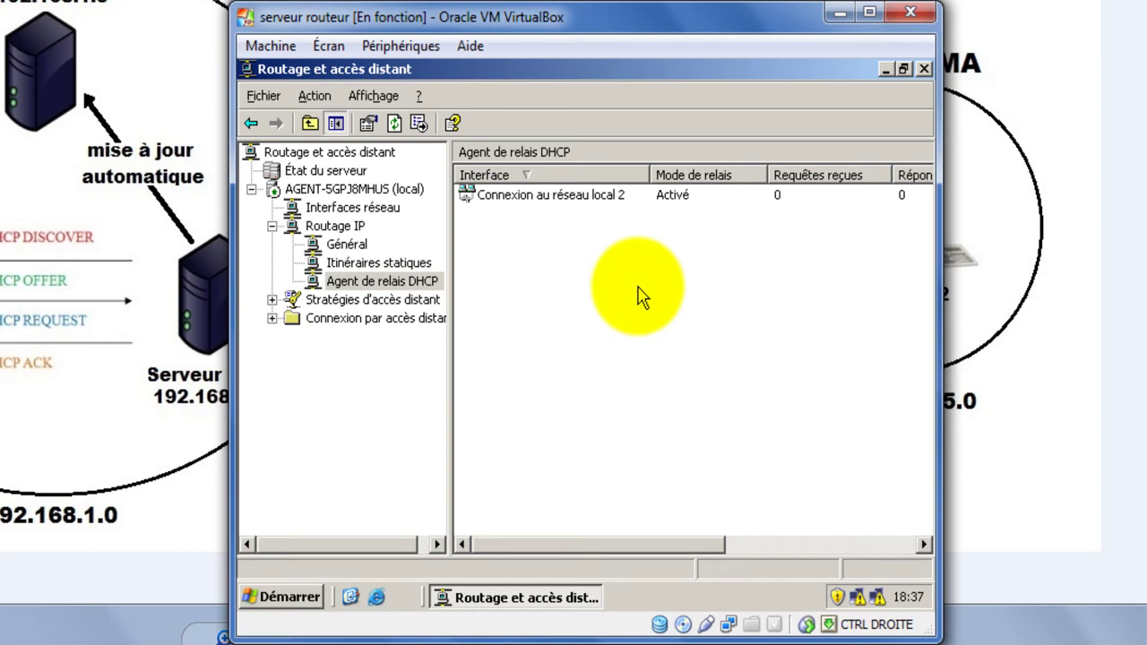
# - Add 192.168.1.2 as the DHCP server address in the properties of Agent de relais DHCP and confirm
pyautogui.rightClick(388, 287)
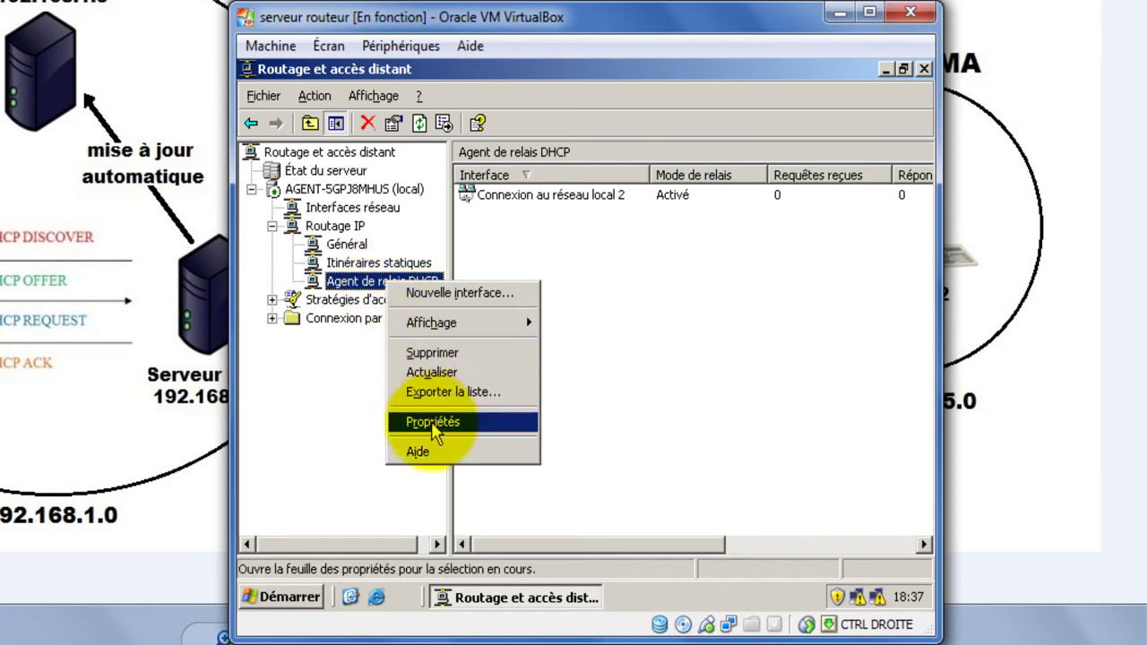
pyautogui.click(462, 423)
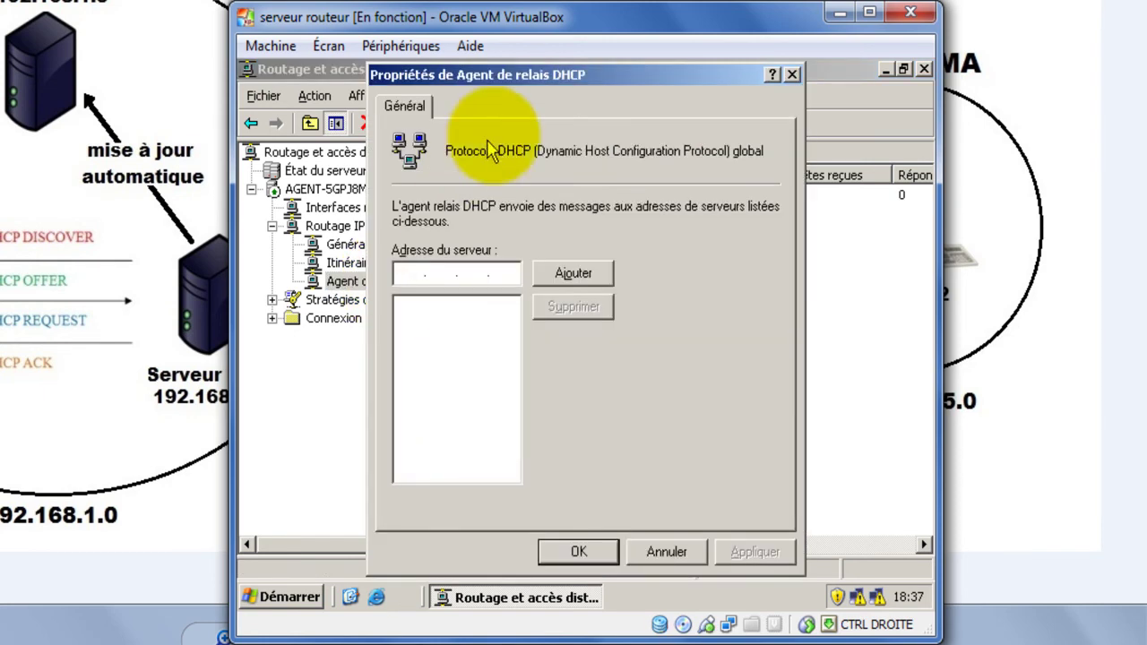
pyautogui.moveTo(591, 75); pyautogui.dragTo(694, 73)
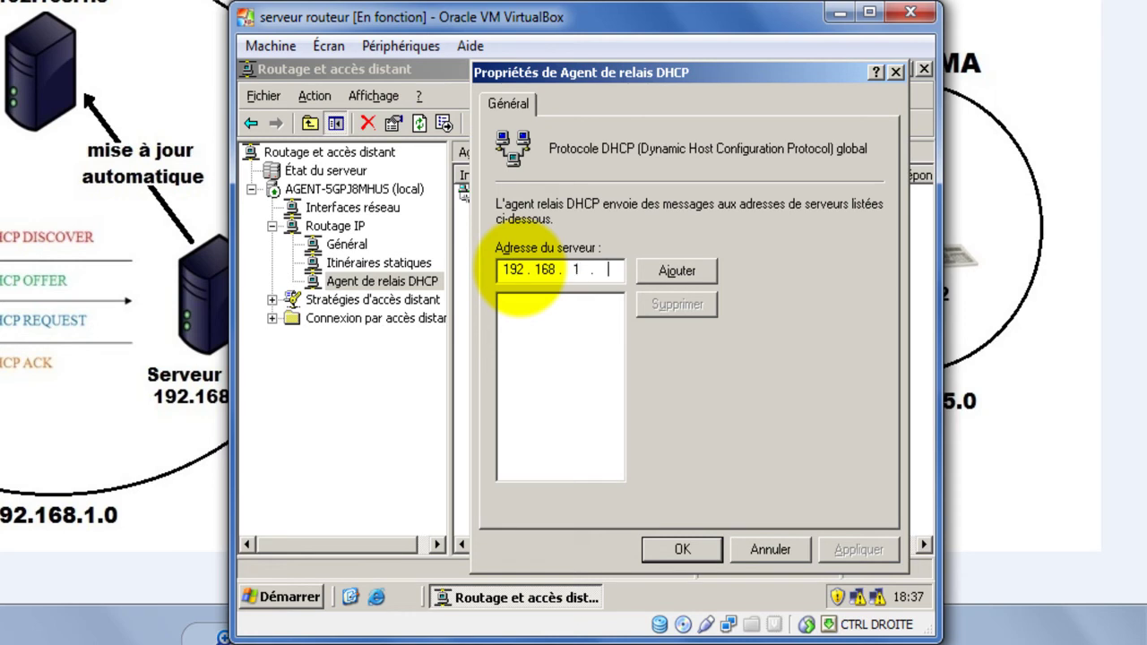
pyautogui.click(681, 270)
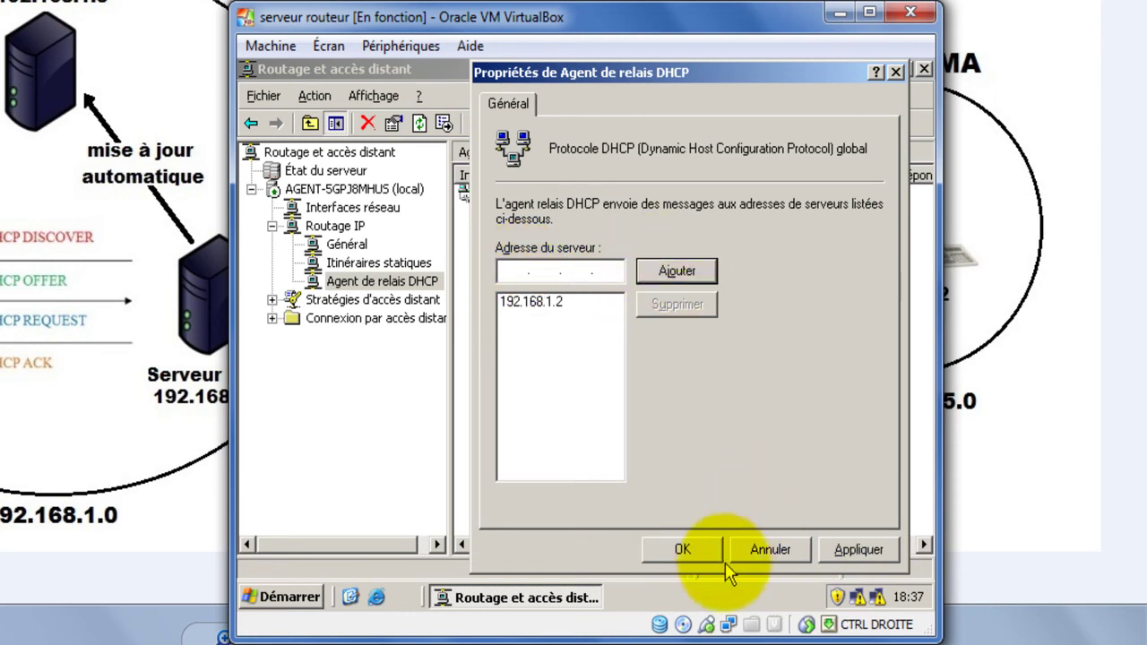
pyautogui.click(696, 550)
pyautogui.click(639, 371)
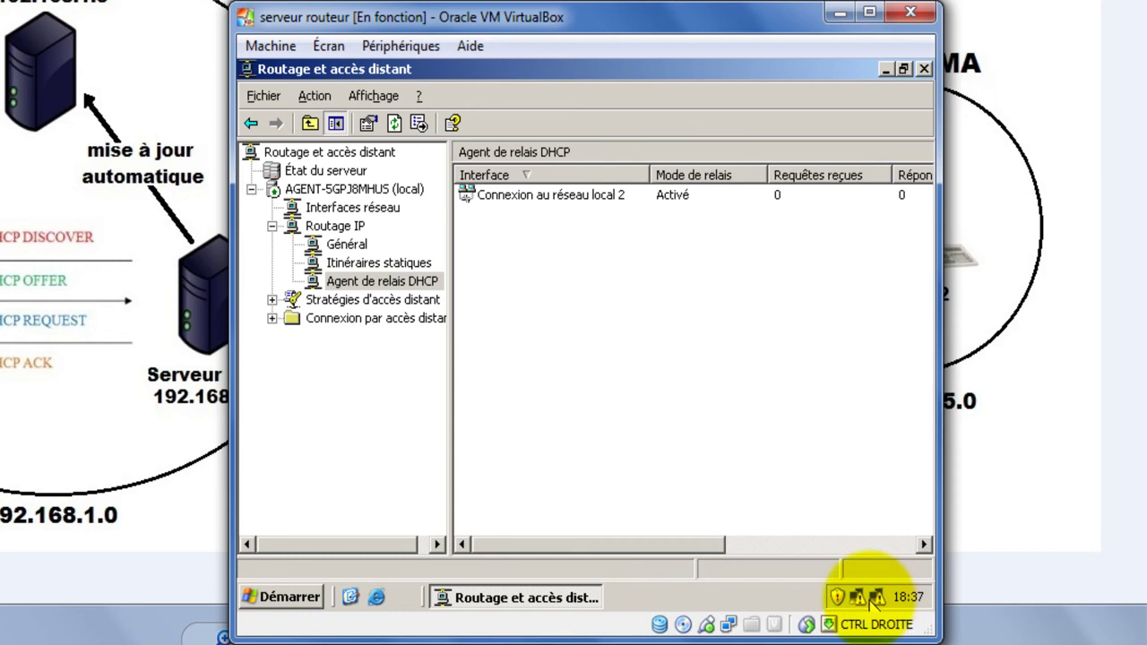
# - Give Connexion au réseau local 2 the static IP address 192.168.5.1 with mask 255.255.255.0, accepting the empty DNS list, and close its windows
pyautogui.moveTo(862, 600)
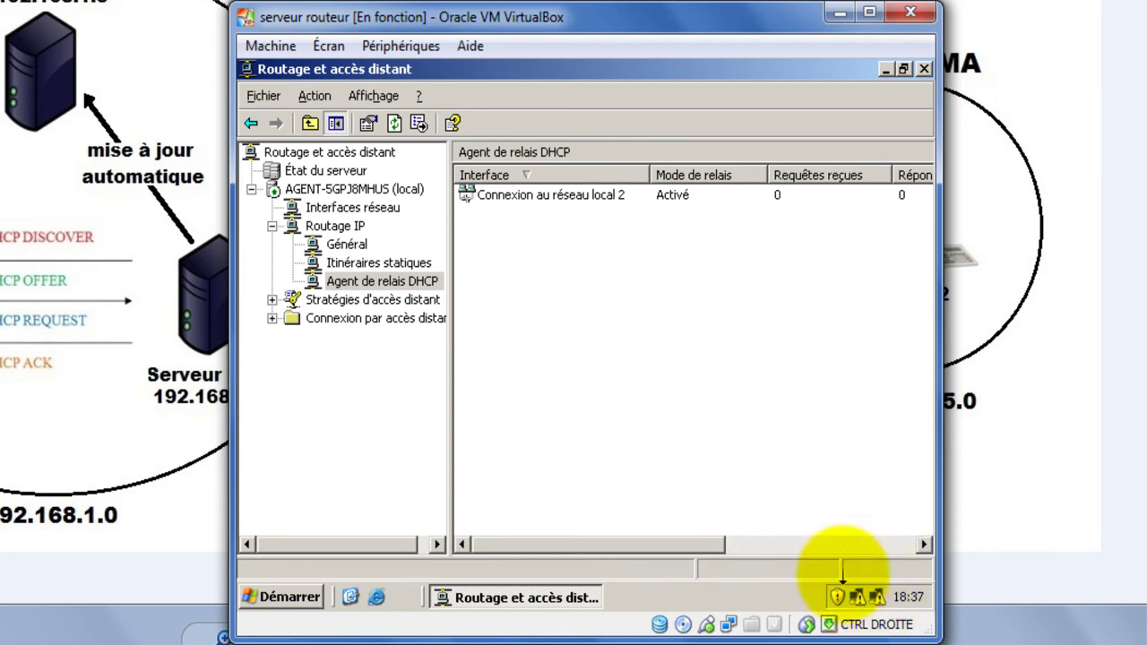
pyautogui.click(862, 600)
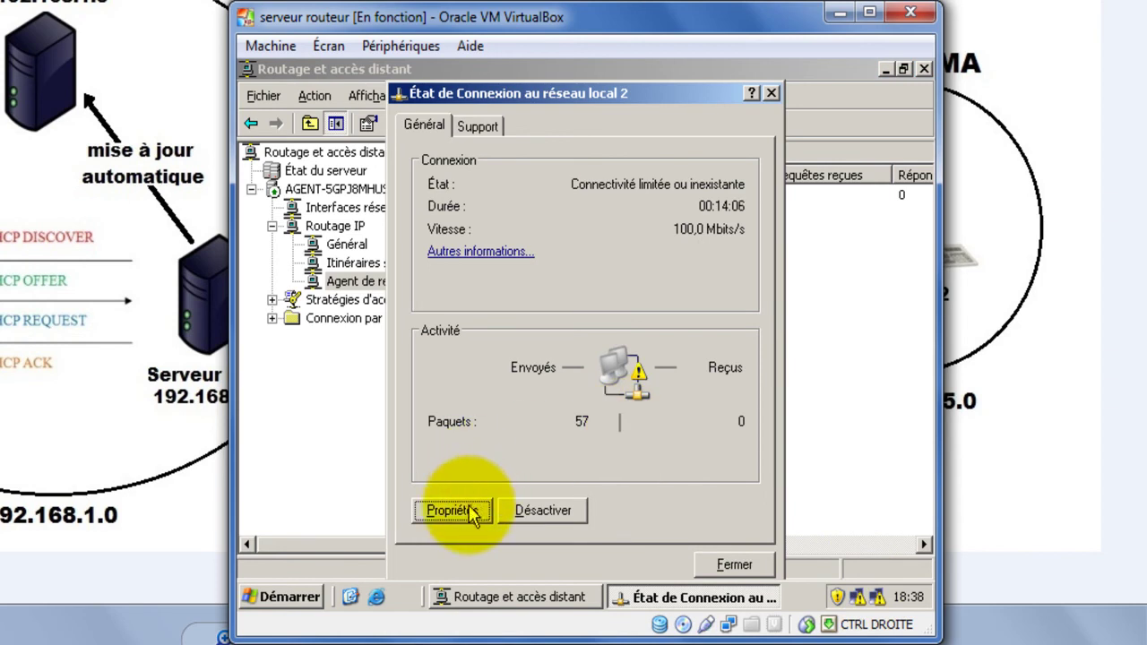
pyautogui.click(451, 511)
pyautogui.click(423, 295)
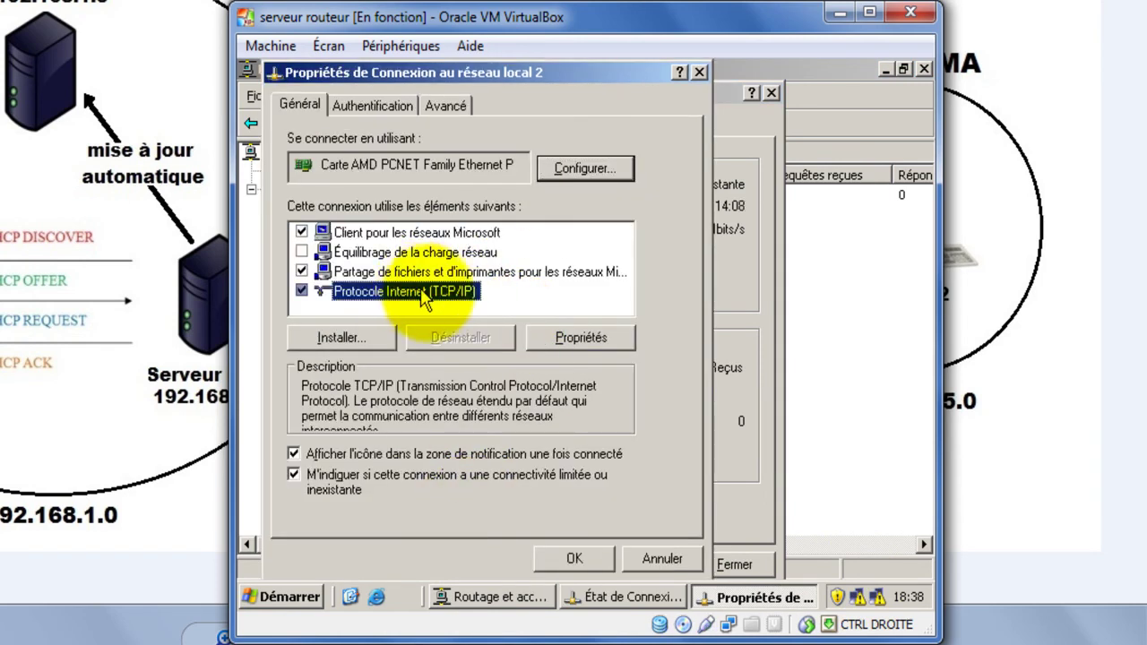
pyautogui.click(572, 337)
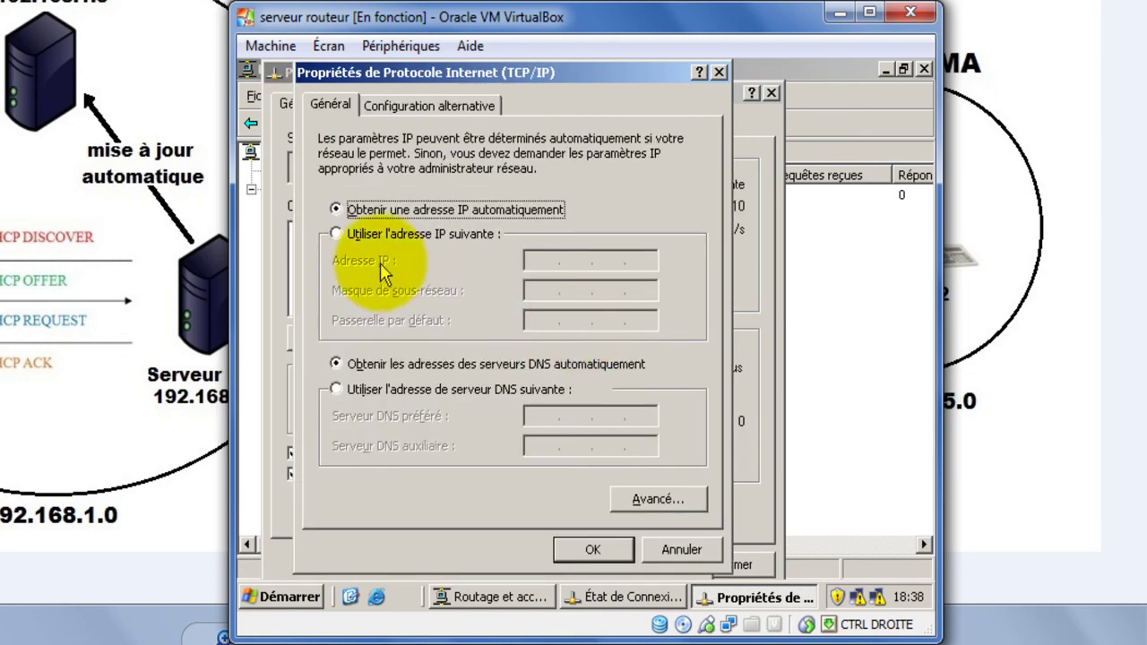
pyautogui.click(446, 235)
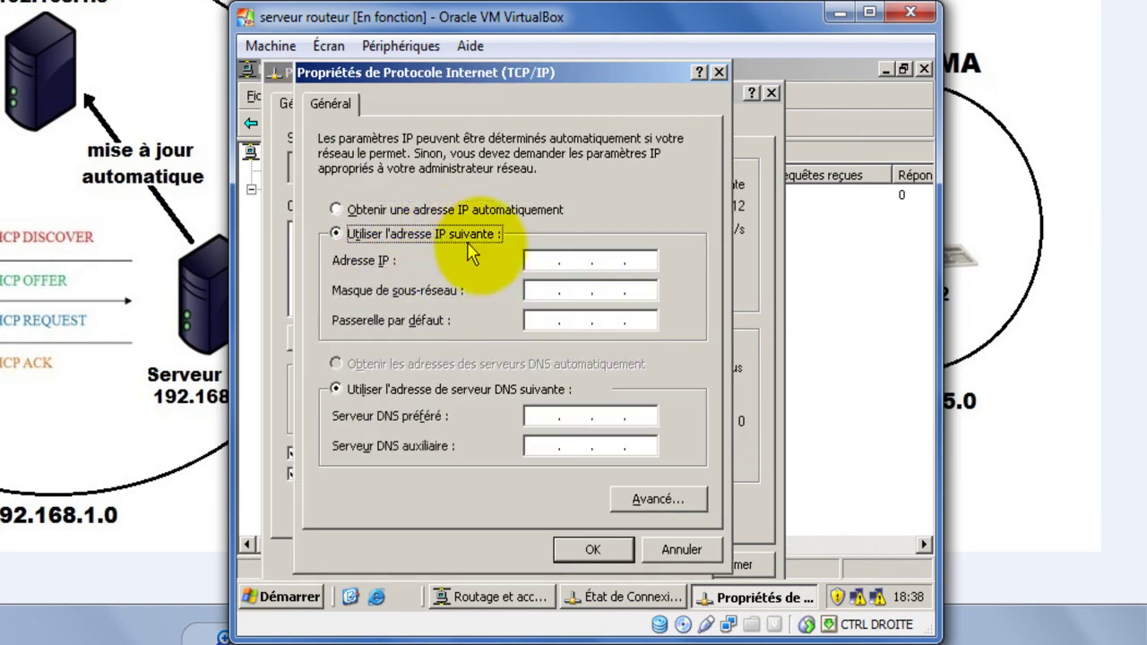
pyautogui.click(538, 260)
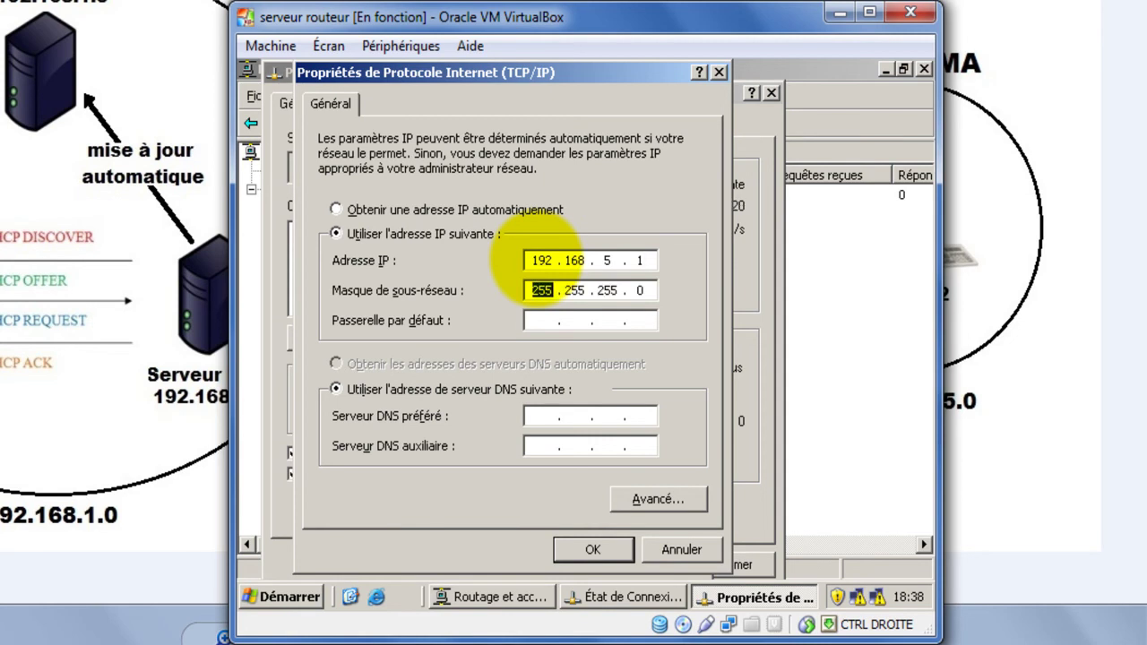
pyautogui.click(593, 550)
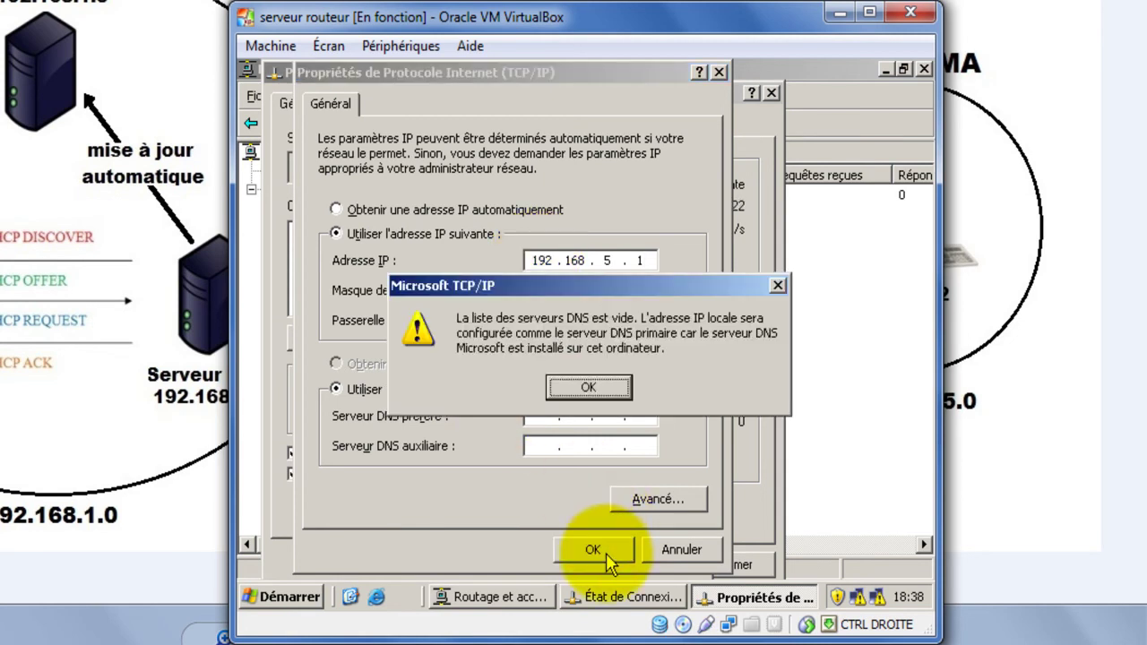
pyautogui.click(611, 395)
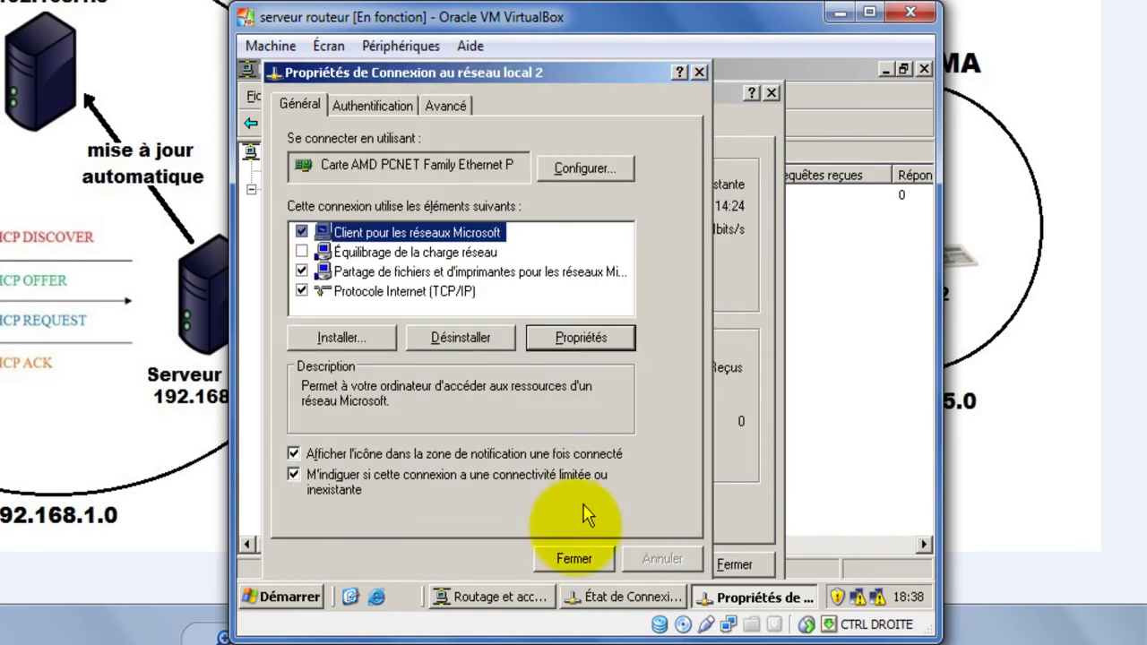
pyautogui.click(576, 555)
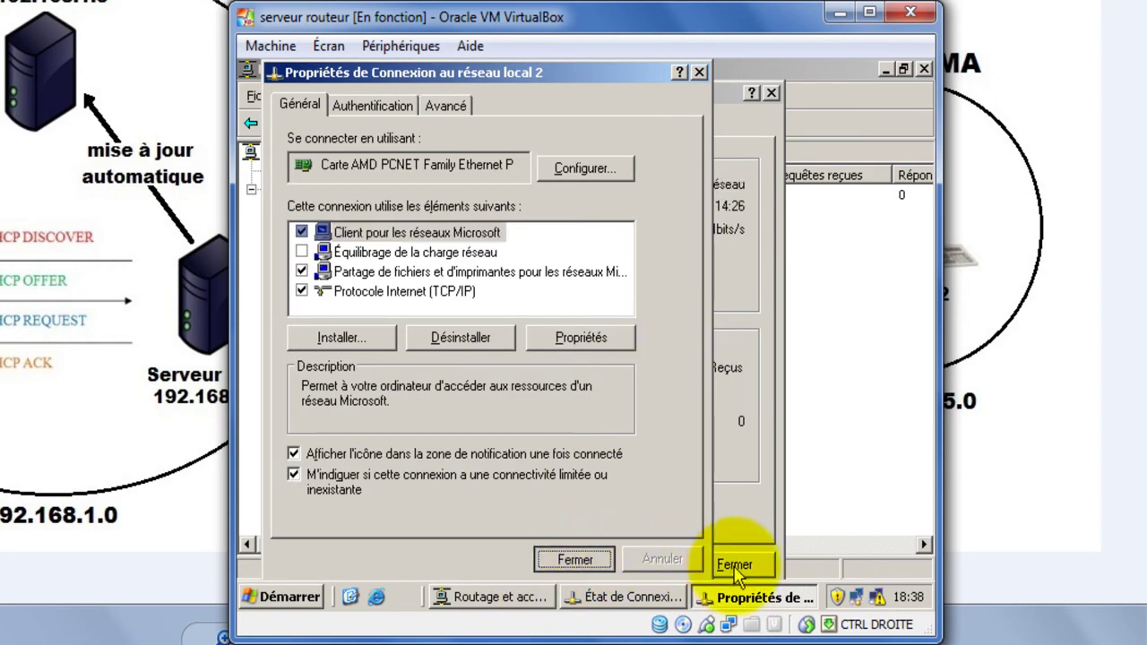
pyautogui.click(762, 497)
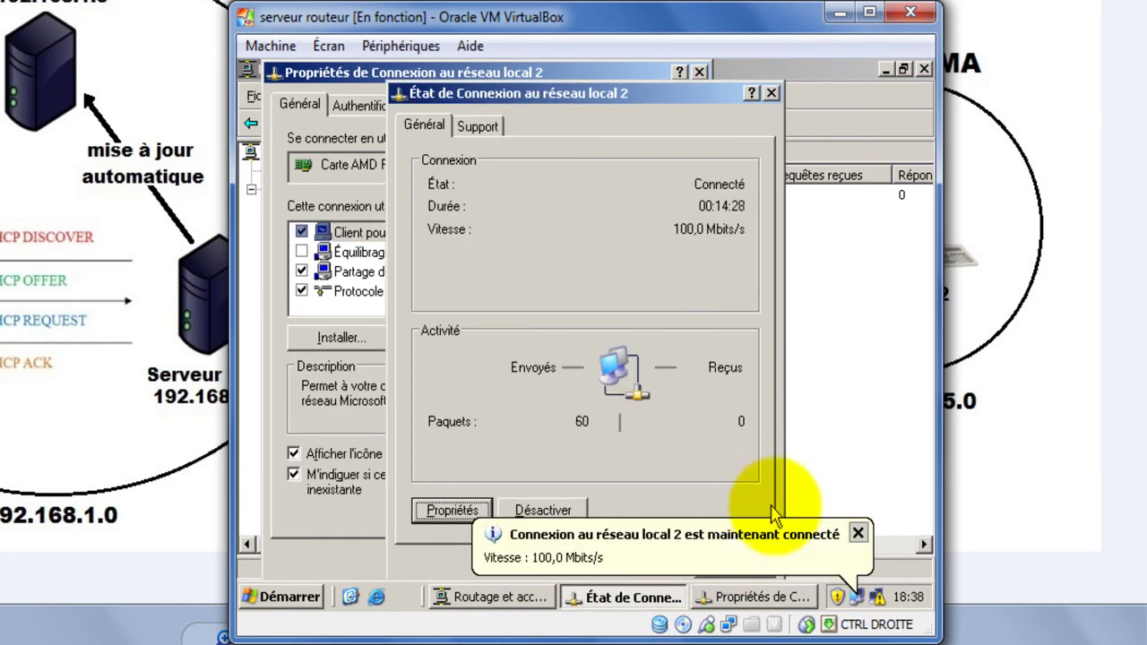
pyautogui.click(858, 534)
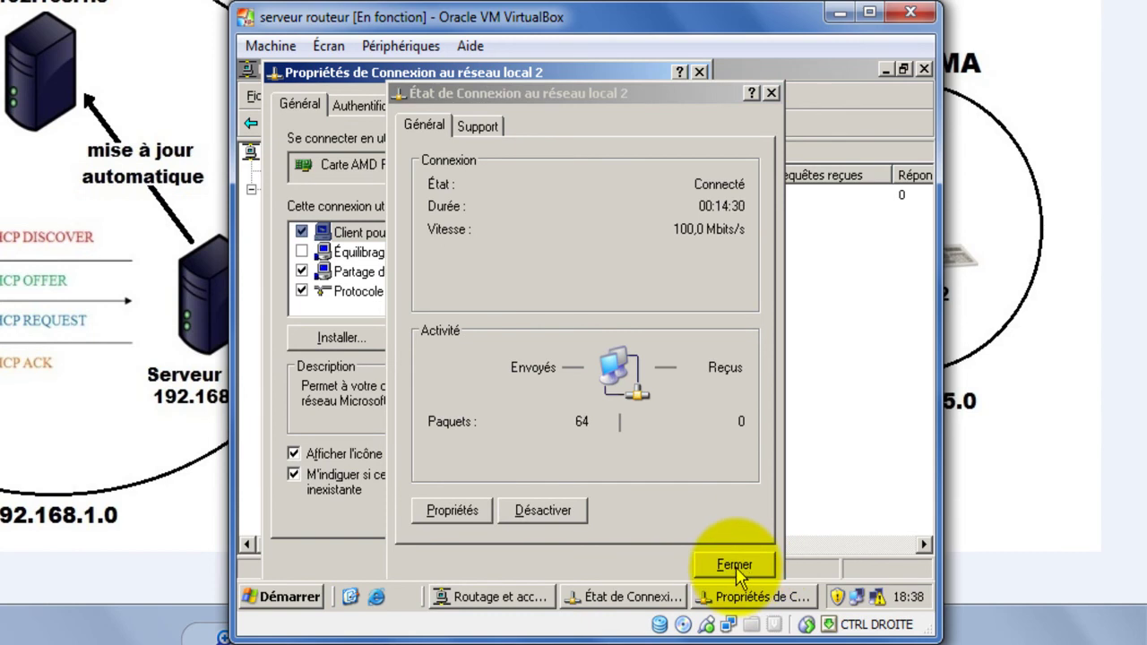
pyautogui.click(732, 562)
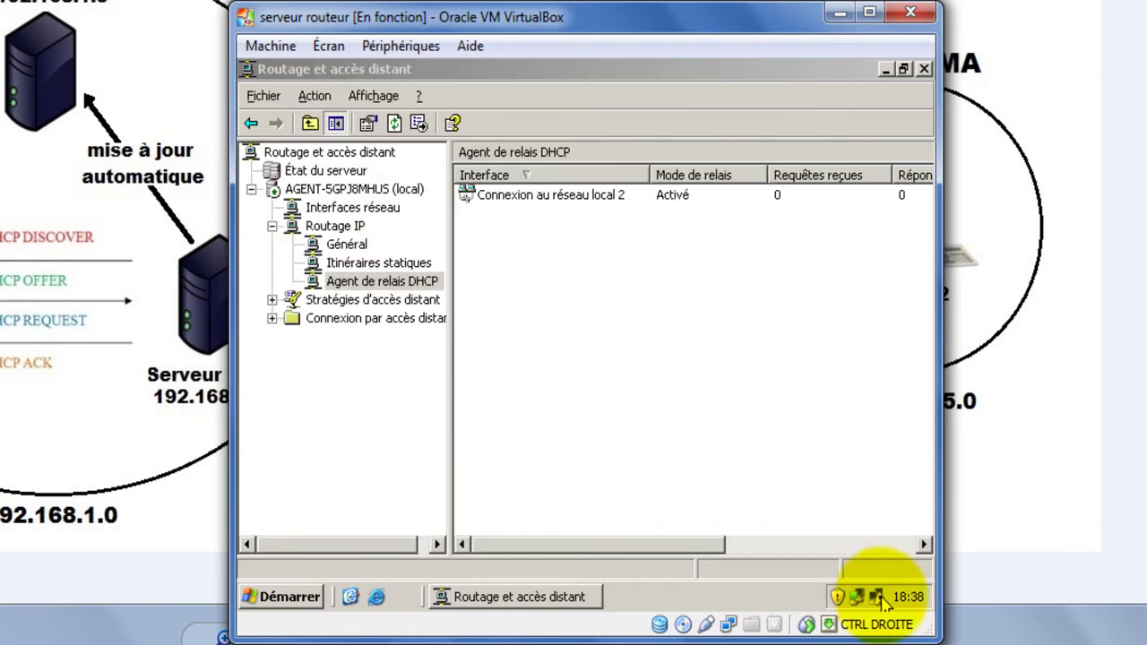
# - Give Connexion au réseau local the static IP address 192.168.1.1 with the default subnet mask, accepting the empty DNS list, and close its windows
pyautogui.click(877, 598)
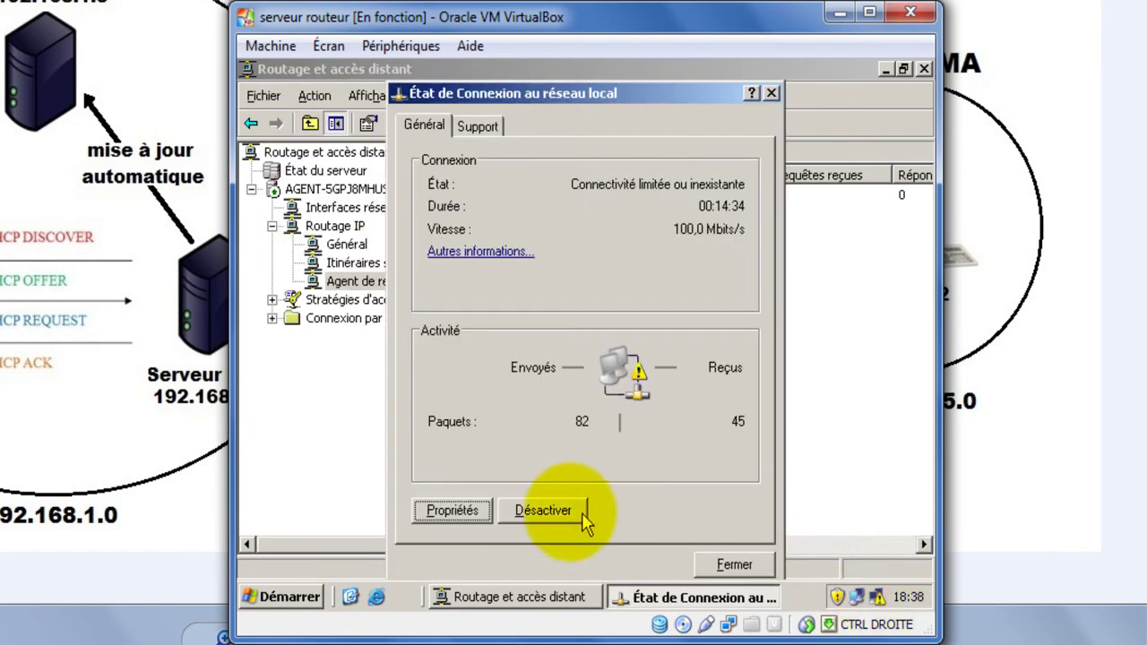
pyautogui.click(455, 511)
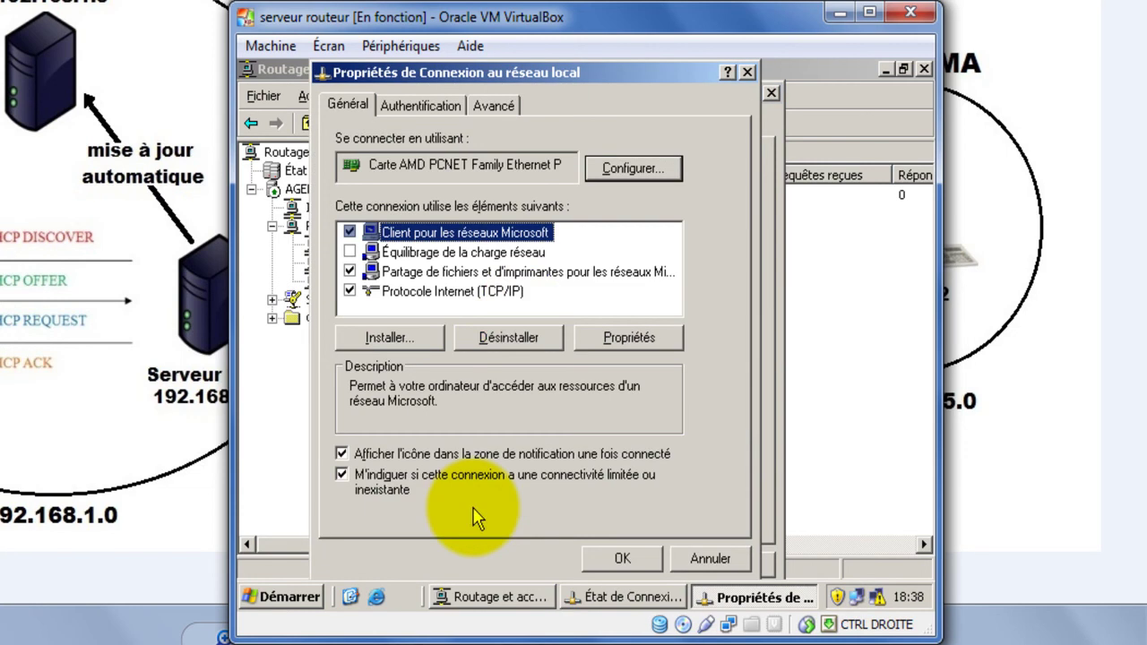
pyautogui.doubleClick(526, 289)
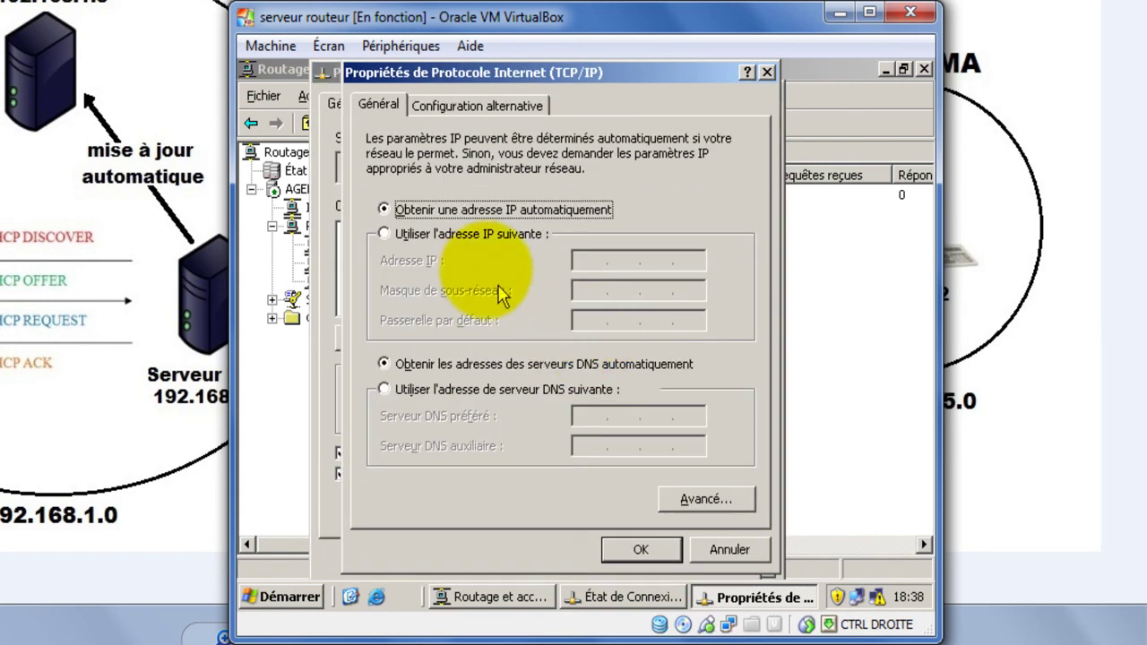
pyautogui.click(484, 238)
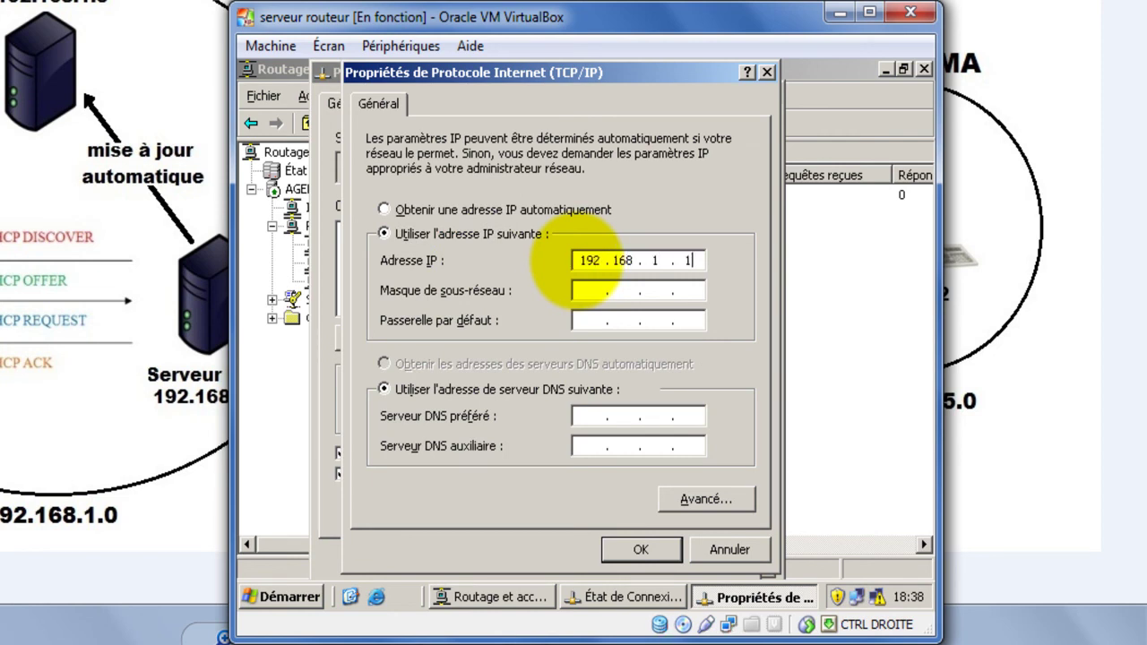
pyautogui.press('Tab')
pyautogui.click(641, 549)
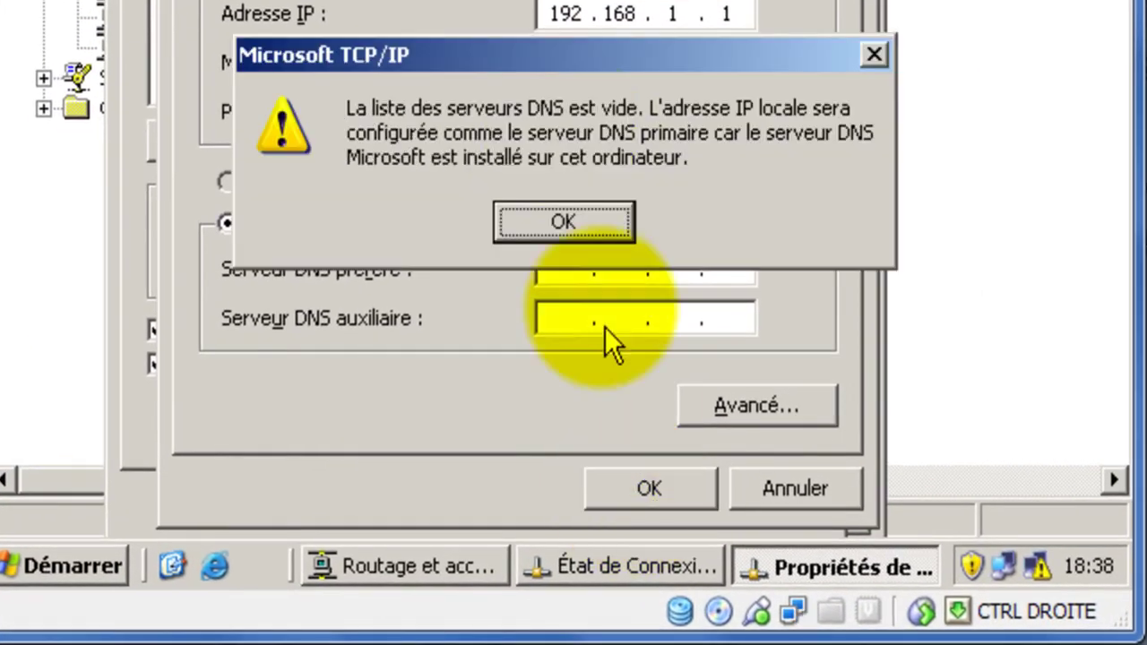
pyautogui.click(565, 227)
pyautogui.click(604, 498)
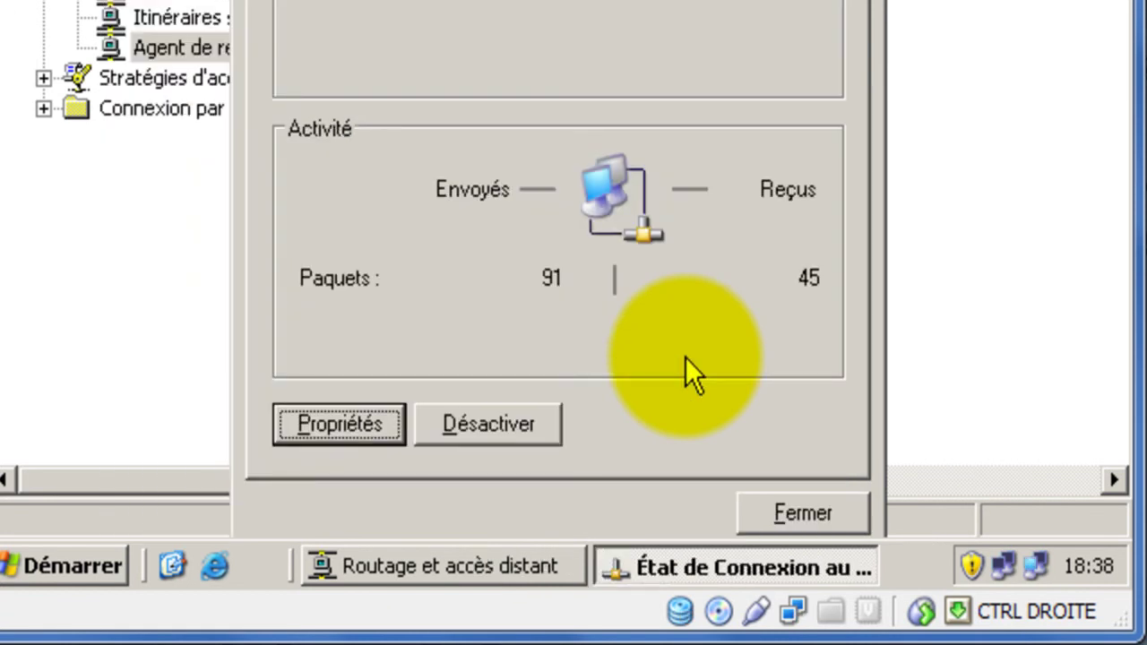
pyautogui.click(789, 509)
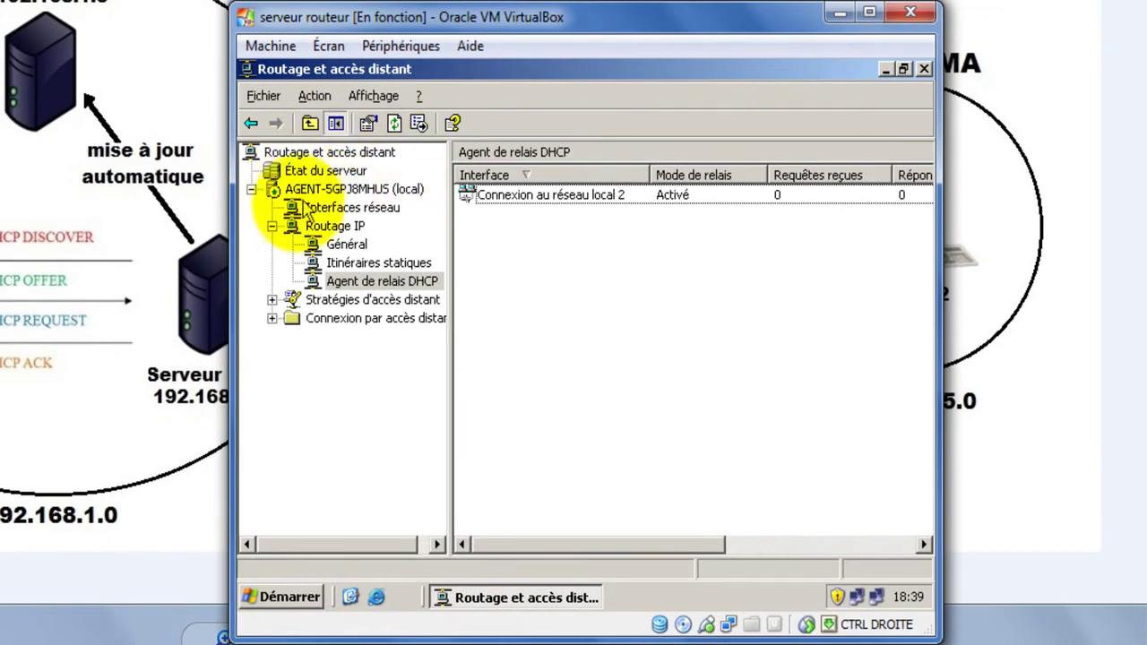
pyautogui.rightClick(367, 250)
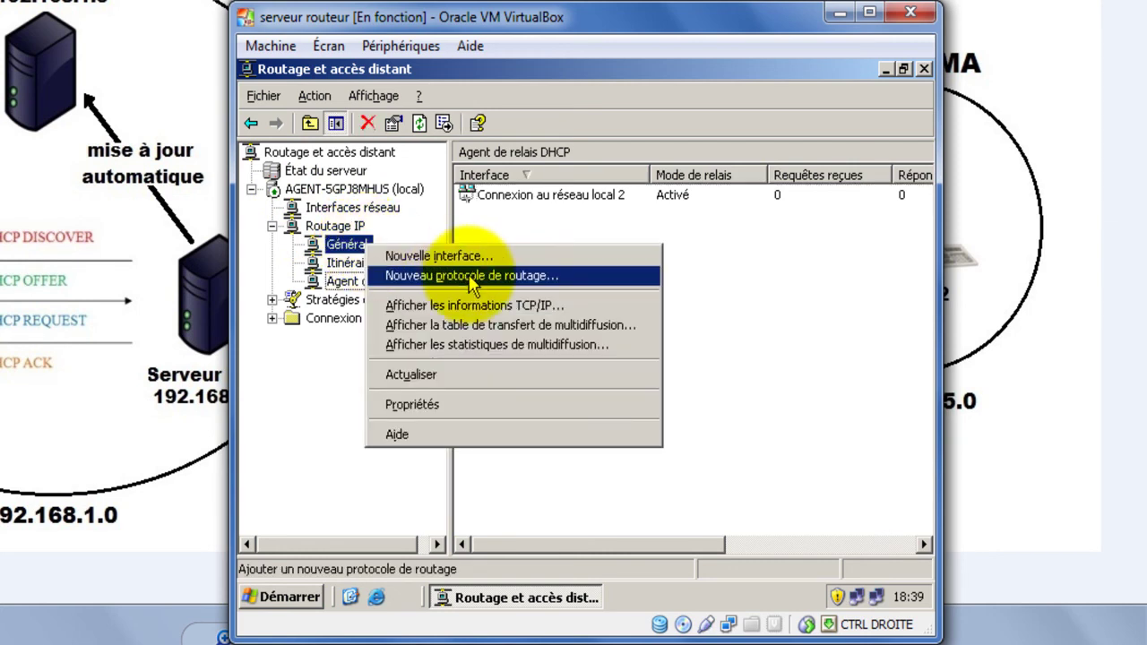
pyautogui.click(781, 308)
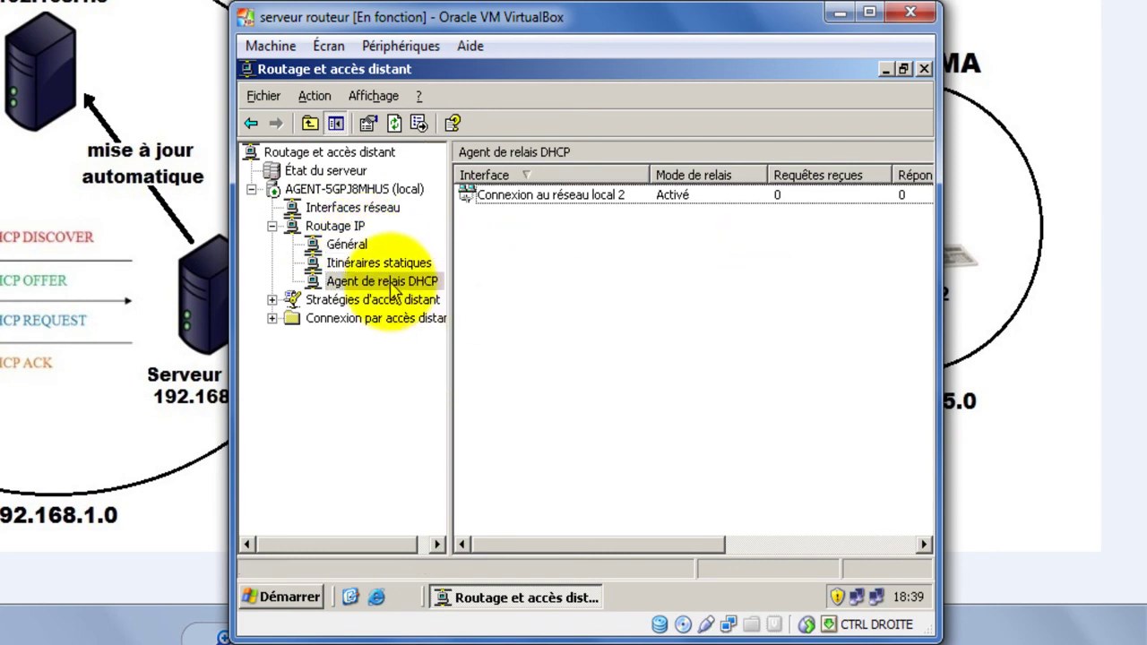
# - Review the server address in the properties of Agent de relais DHCP, cancel the dialog and inspect the interface's relay request and response counters
pyautogui.rightClick(393, 285)
pyautogui.click(612, 200)
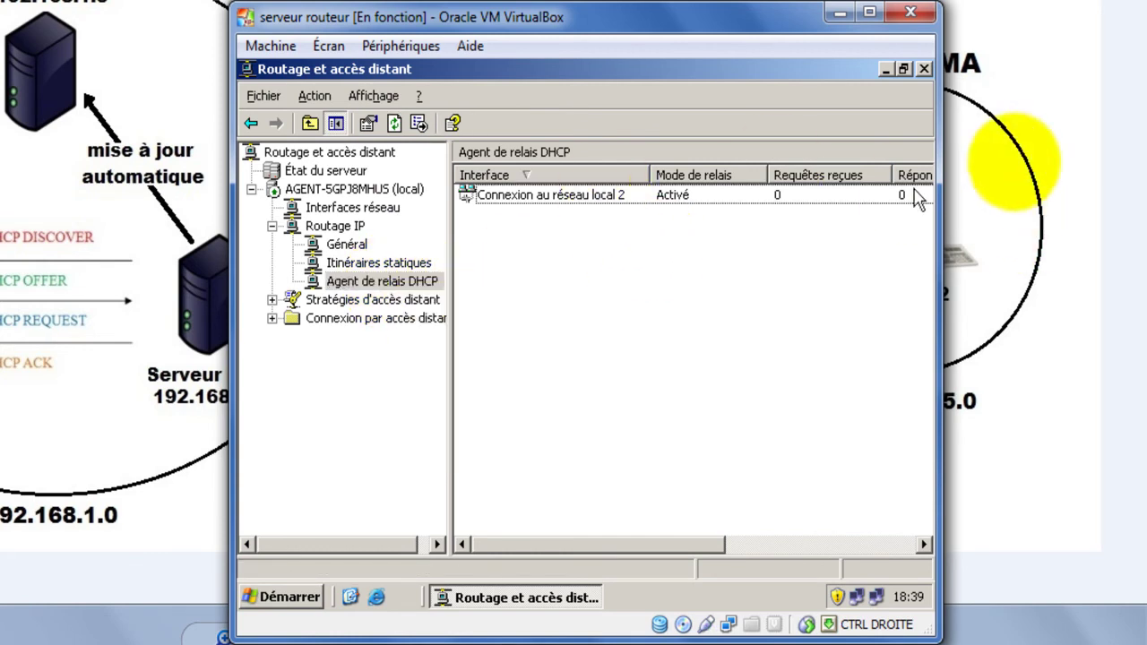
pyautogui.rightClick(361, 287)
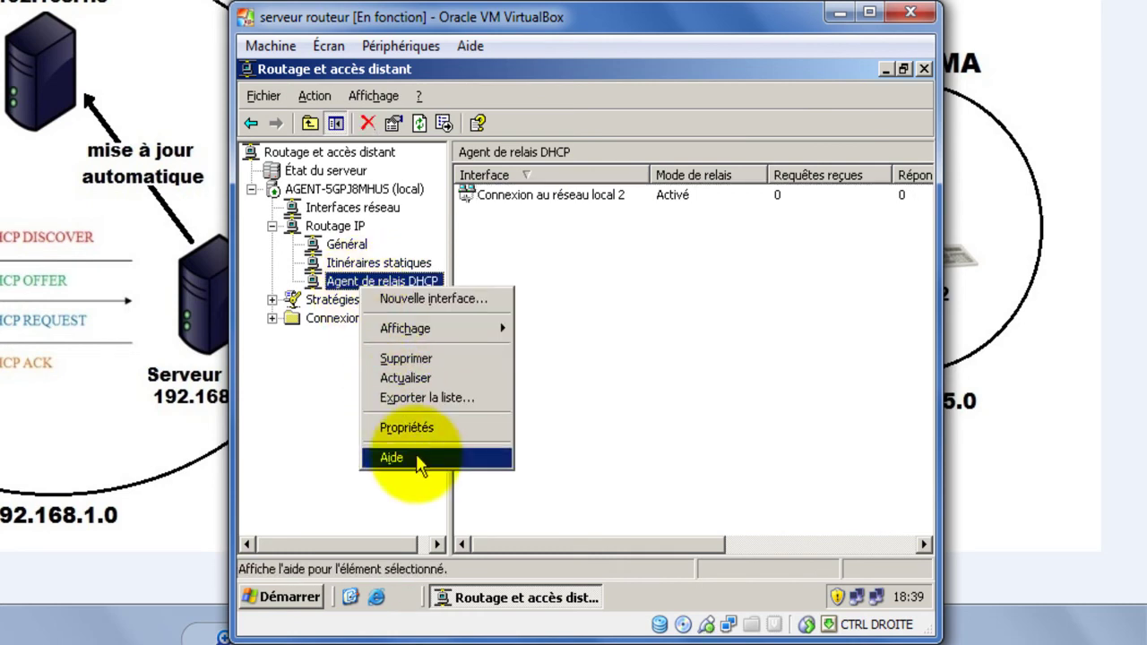
pyautogui.click(445, 436)
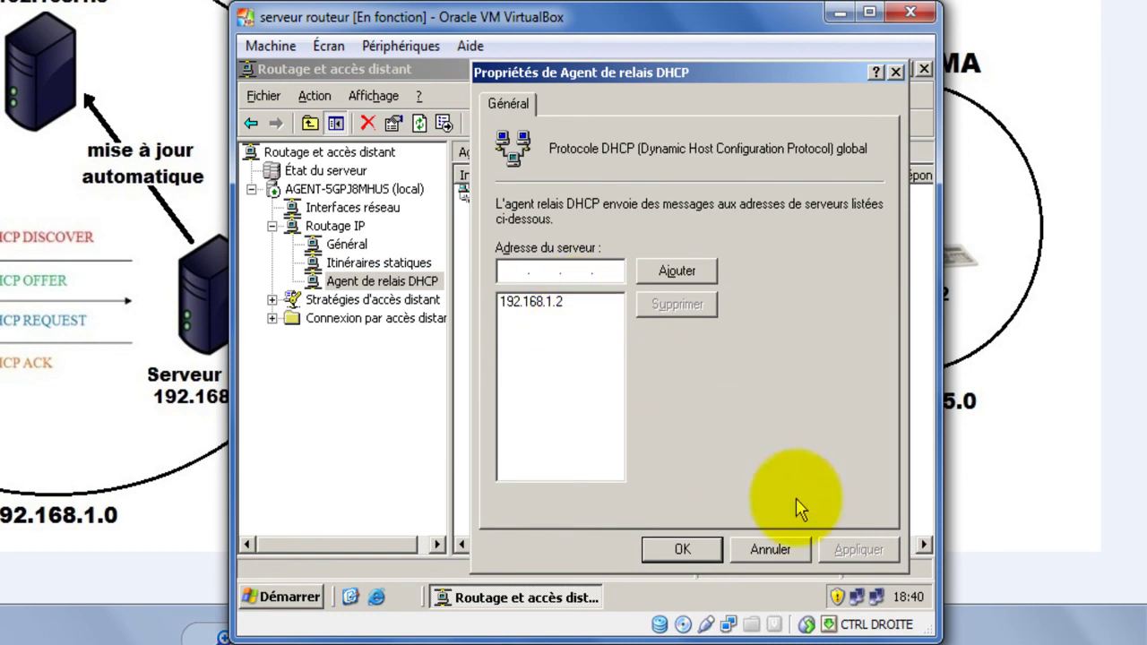
pyautogui.click(771, 550)
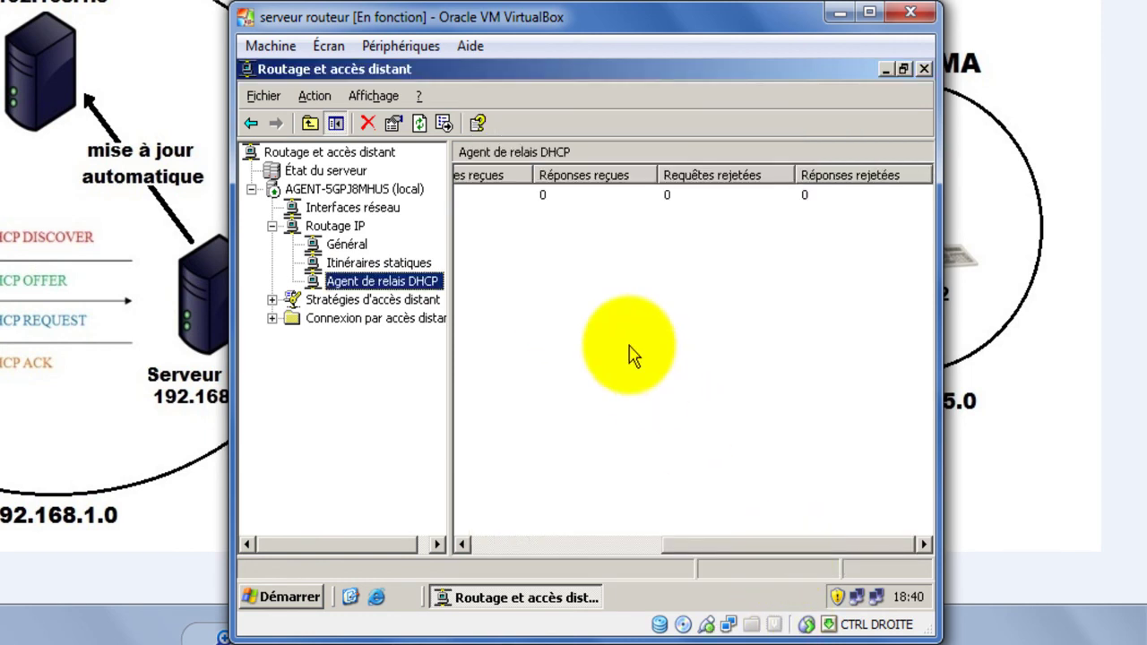
pyautogui.click(630, 353)
pyautogui.moveTo(698, 545); pyautogui.dragTo(492, 540)
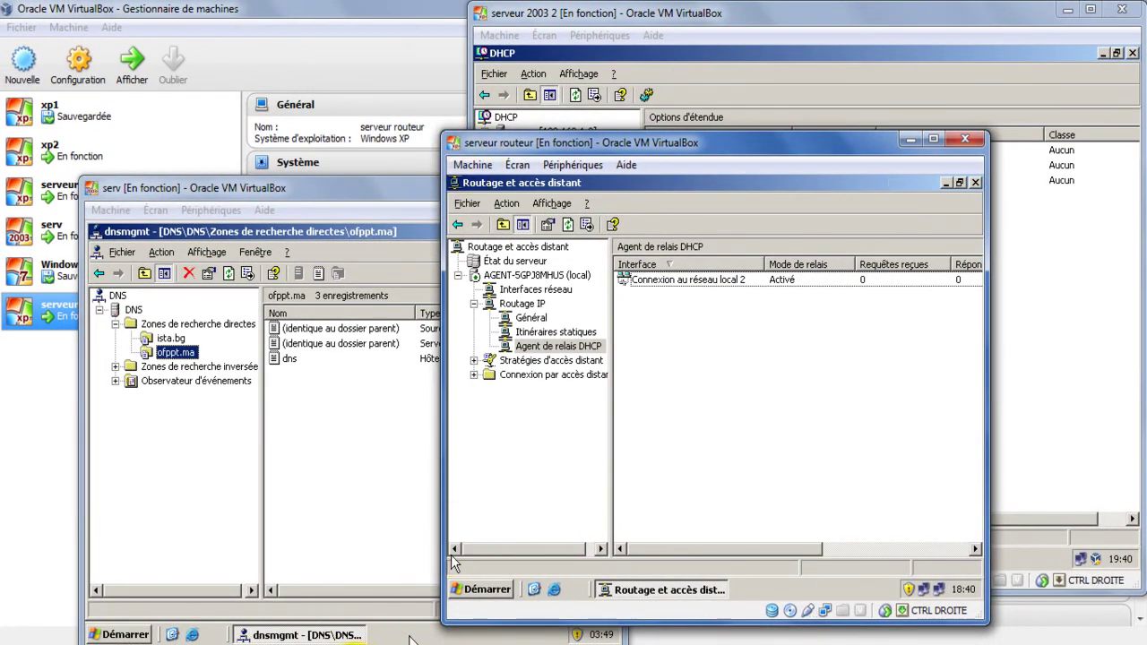
# - Switch to the xp2 client, check the TCP/IP and advanced IP settings of Connexion au réseau local, and close its windows
pyautogui.click(410, 638)
pyautogui.moveTo(385, 566)
pyautogui.click(77, 558)
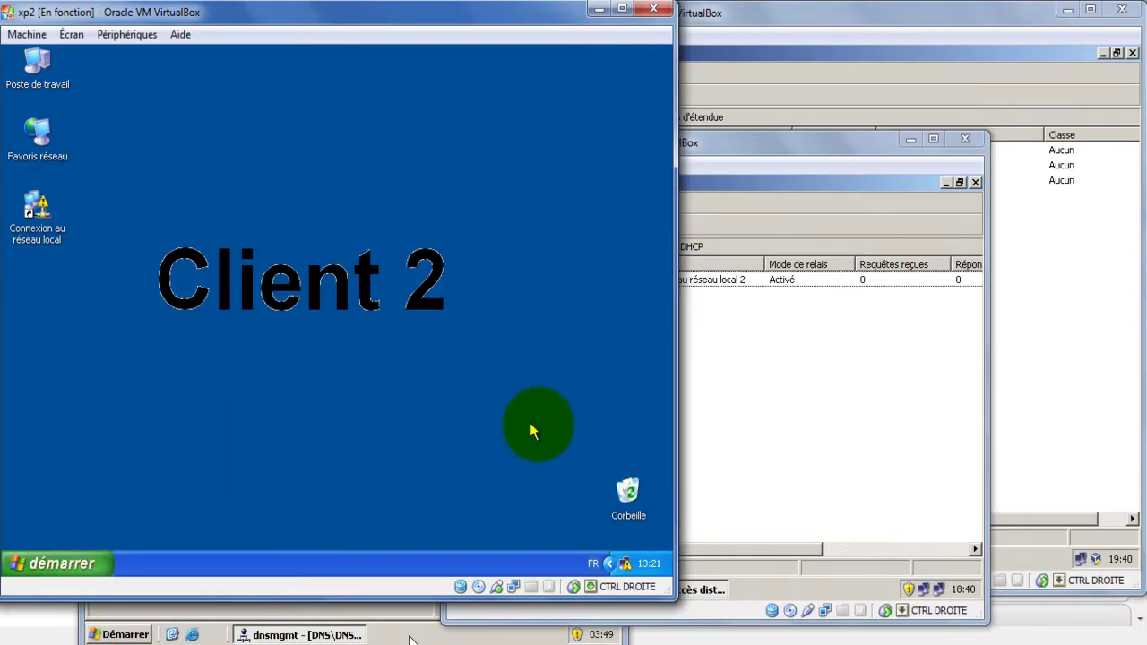
pyautogui.doubleClick(624, 565)
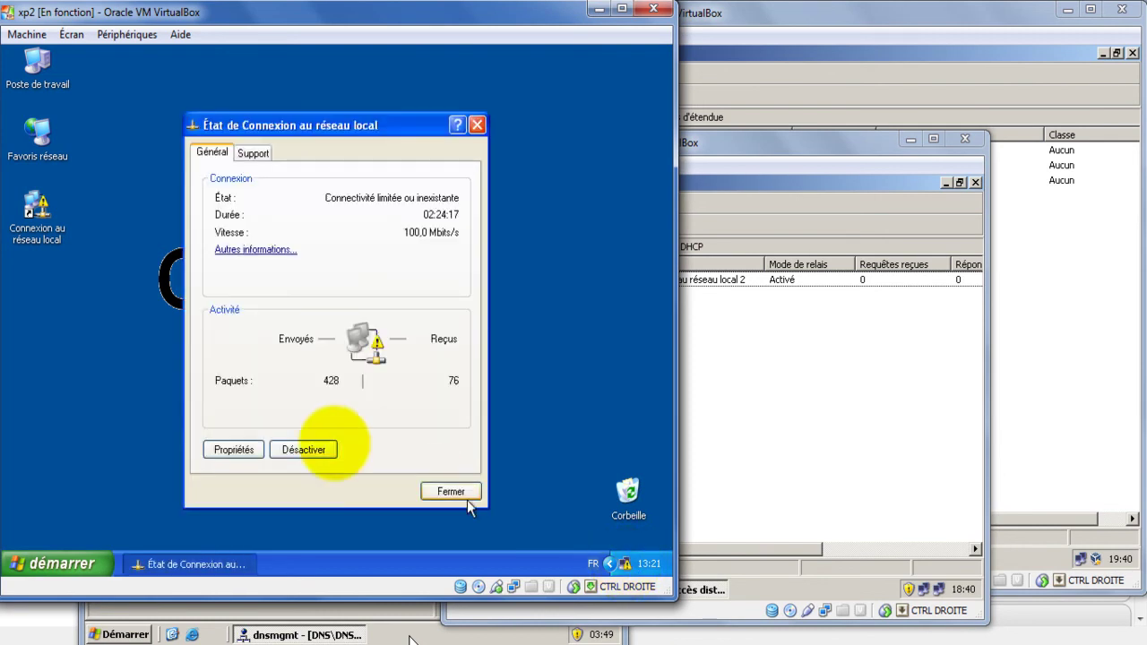
pyautogui.click(254, 450)
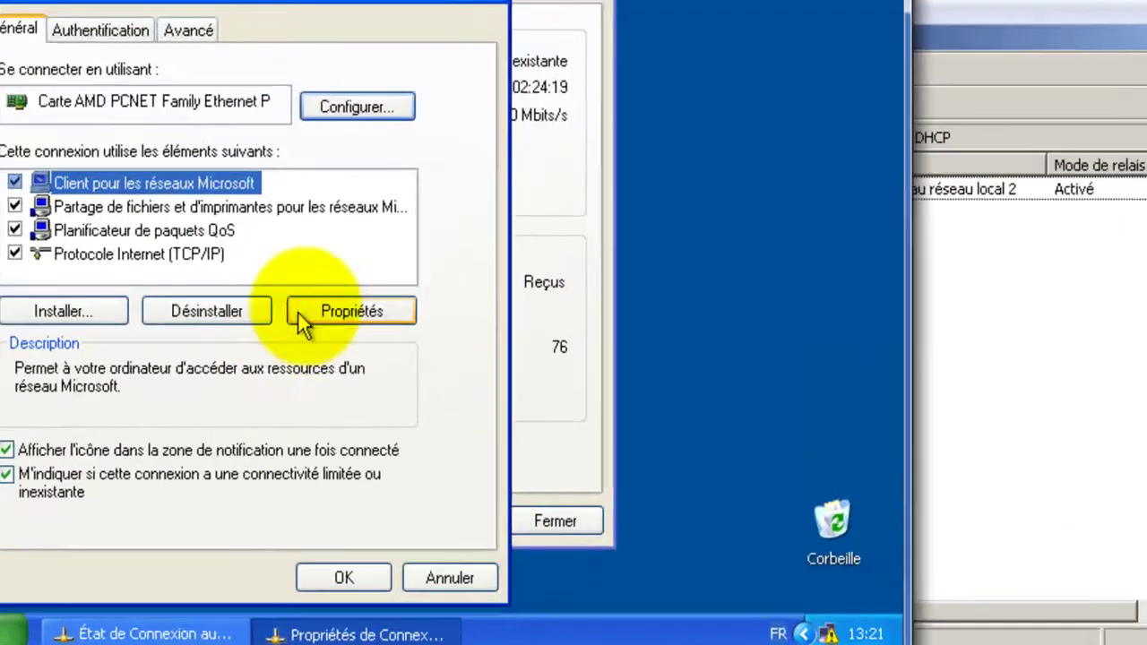
pyautogui.click(183, 322)
pyautogui.click(408, 269)
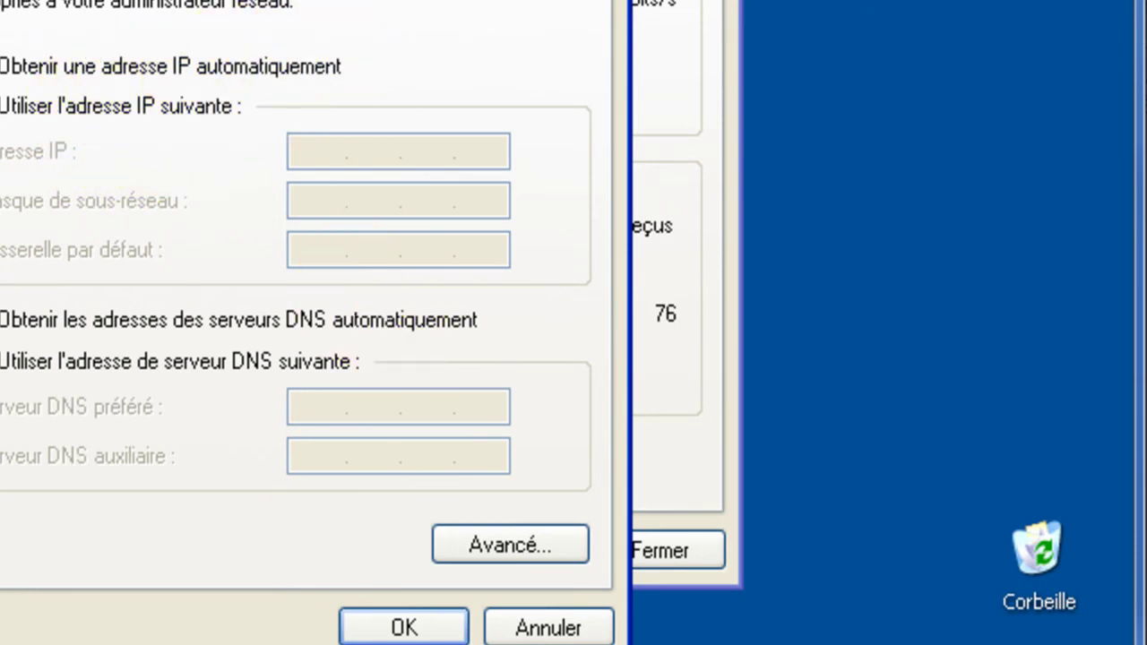
pyautogui.click(532, 551)
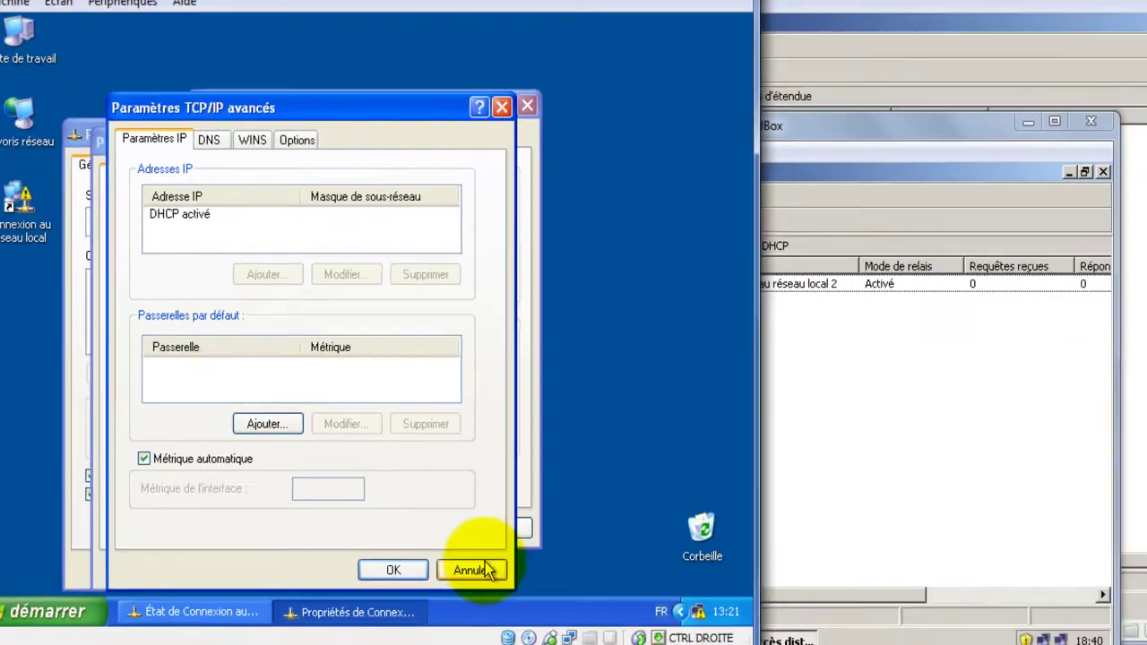
pyautogui.click(612, 627)
pyautogui.click(424, 565)
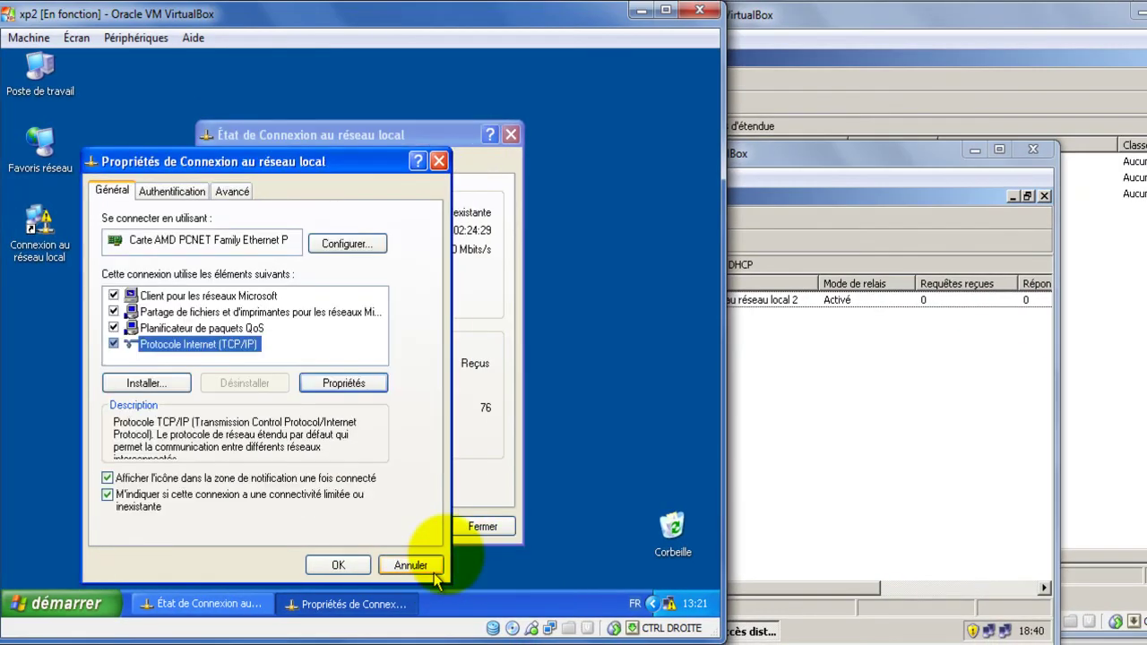
pyautogui.click(410, 565)
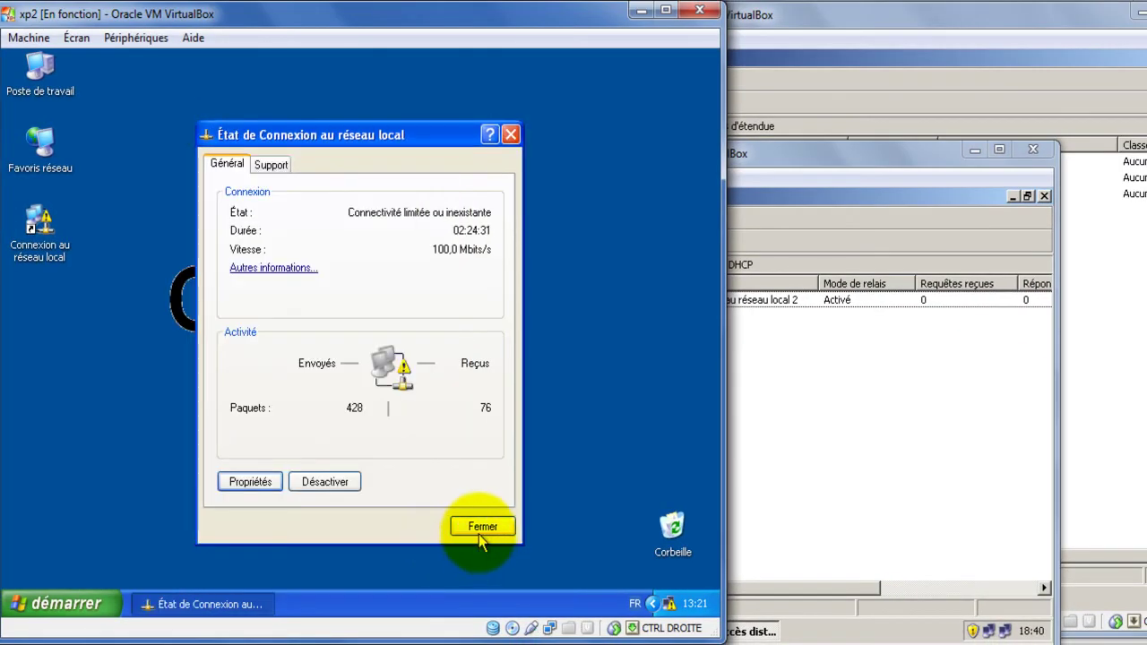
pyautogui.click(478, 532)
# - Run ipconfig/release and ipconfig/renew in a command prompt on the xp2 client, and move the serveur routeur window clear of it
pyautogui.press('super+r')
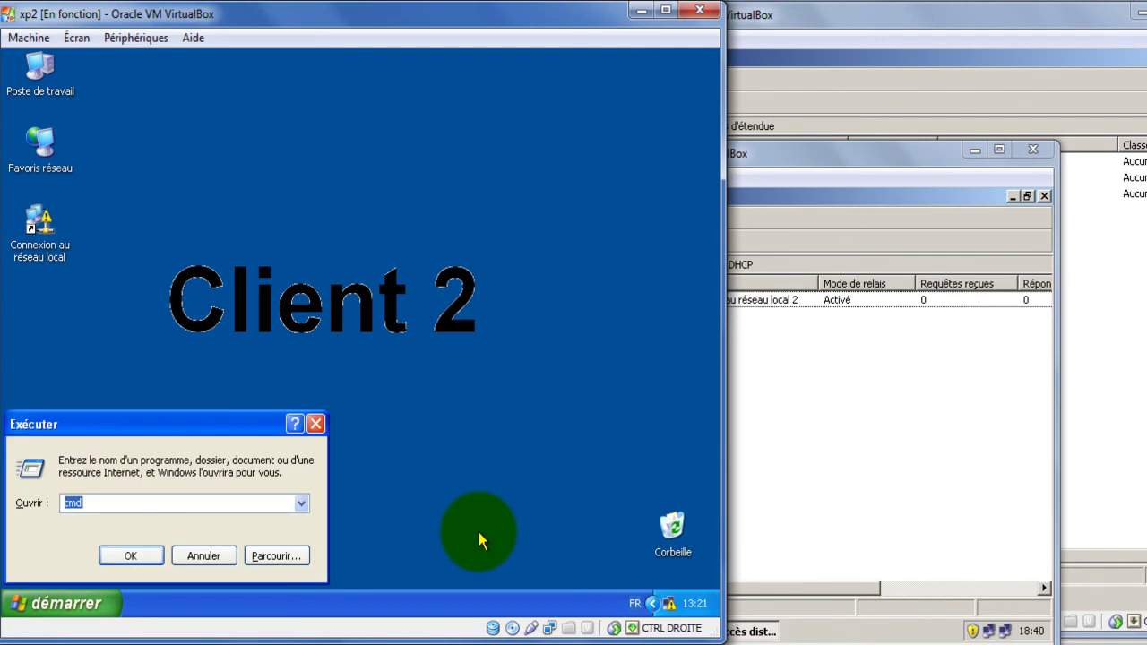
pyautogui.press('Return')
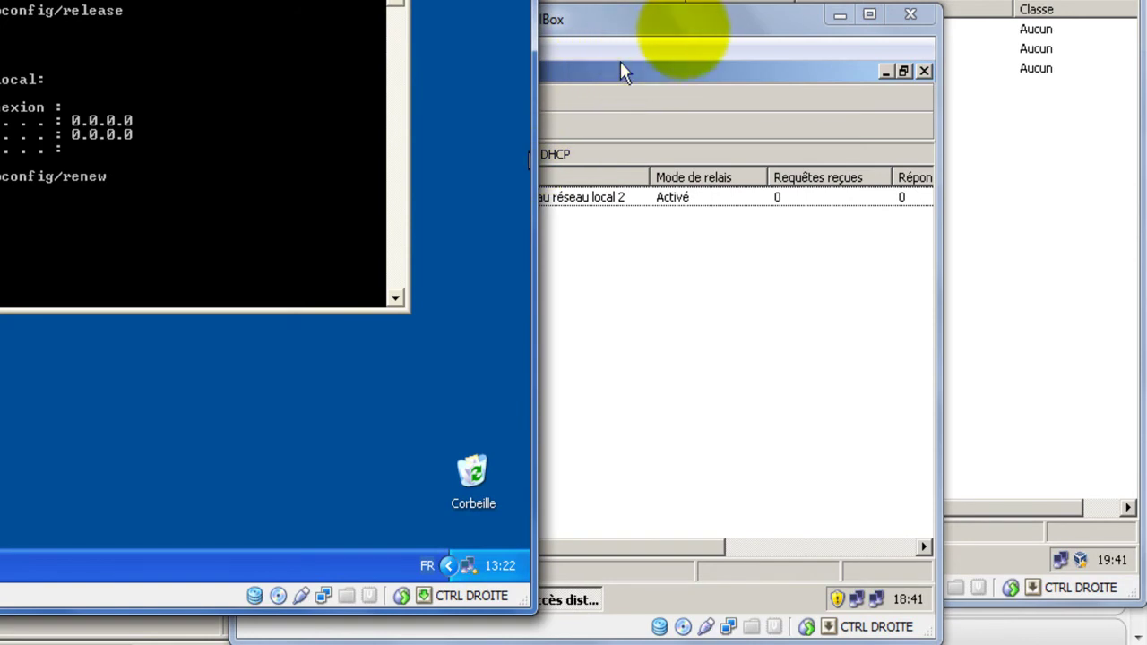
pyautogui.moveTo(625, 72); pyautogui.dragTo(792, 68)
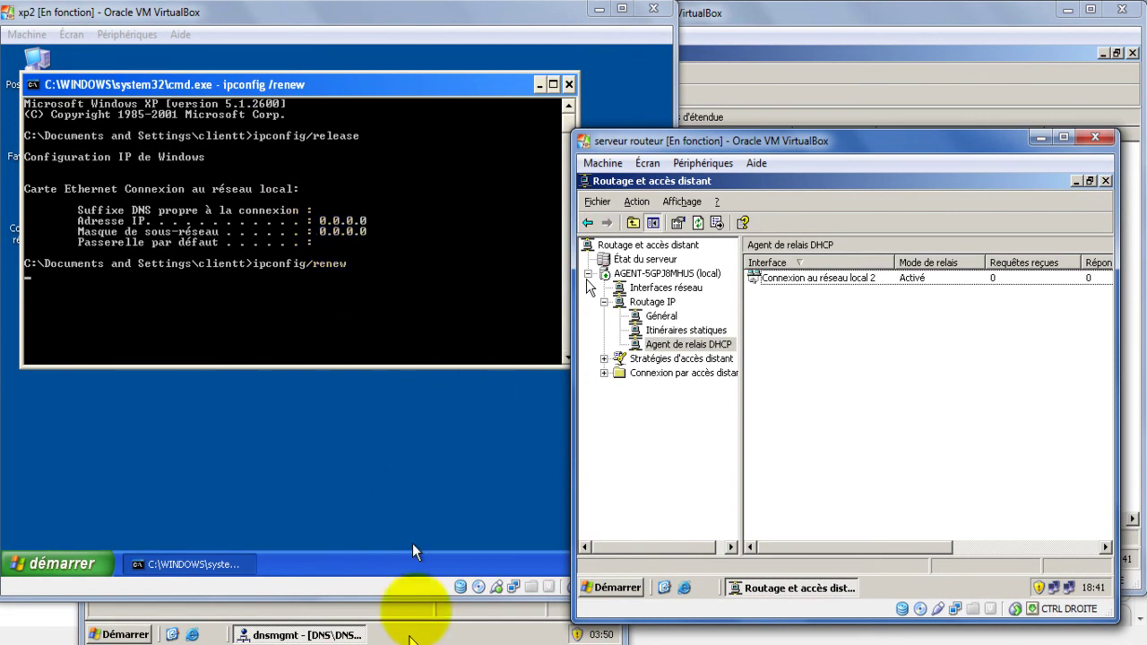
# - Compare the DHCP exchange diagram in trames_dhcp.jpg with the request counters of Agent de relais DHCP on serveur routeur
pyautogui.click(410, 634)
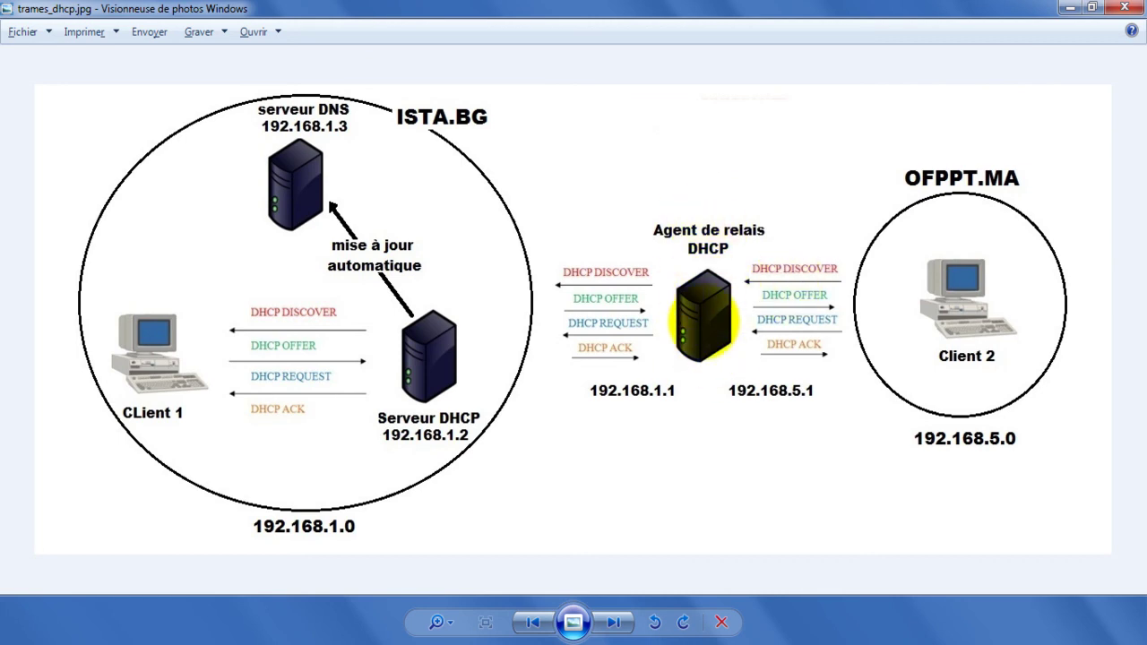
pyautogui.moveTo(544, 581)
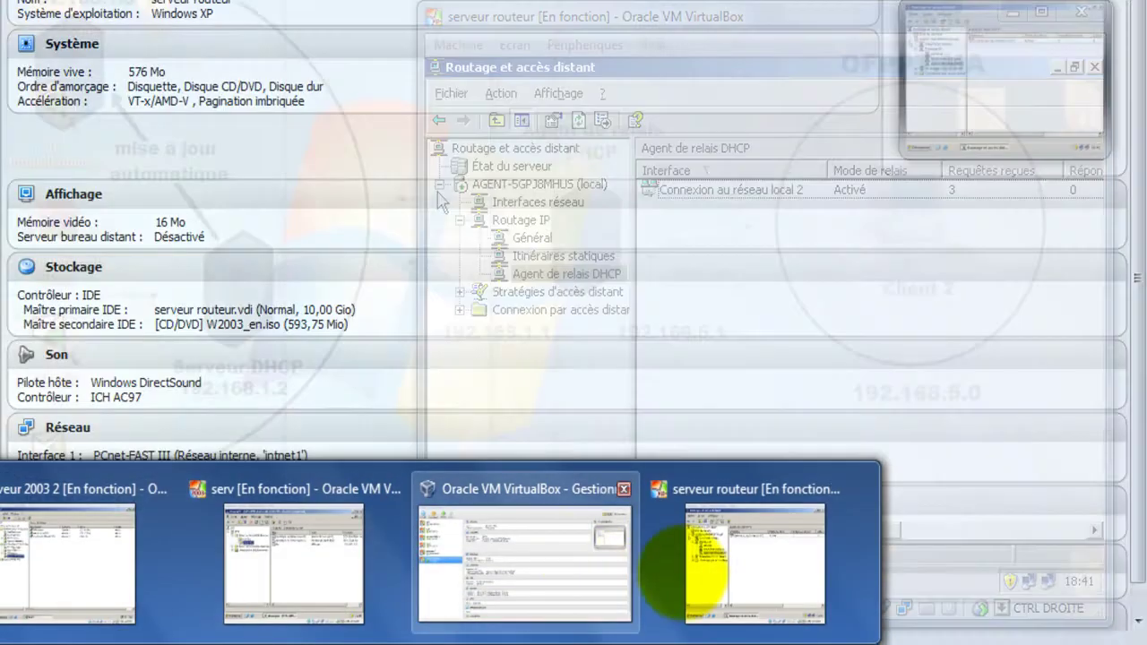
pyautogui.click(689, 564)
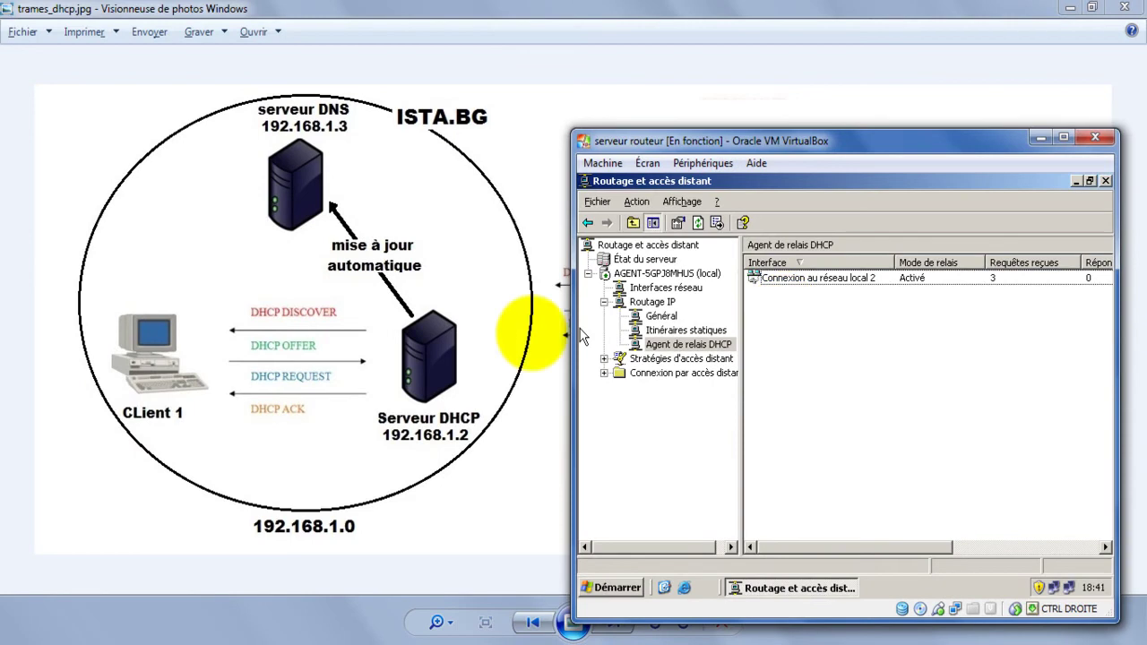
pyautogui.click(479, 421)
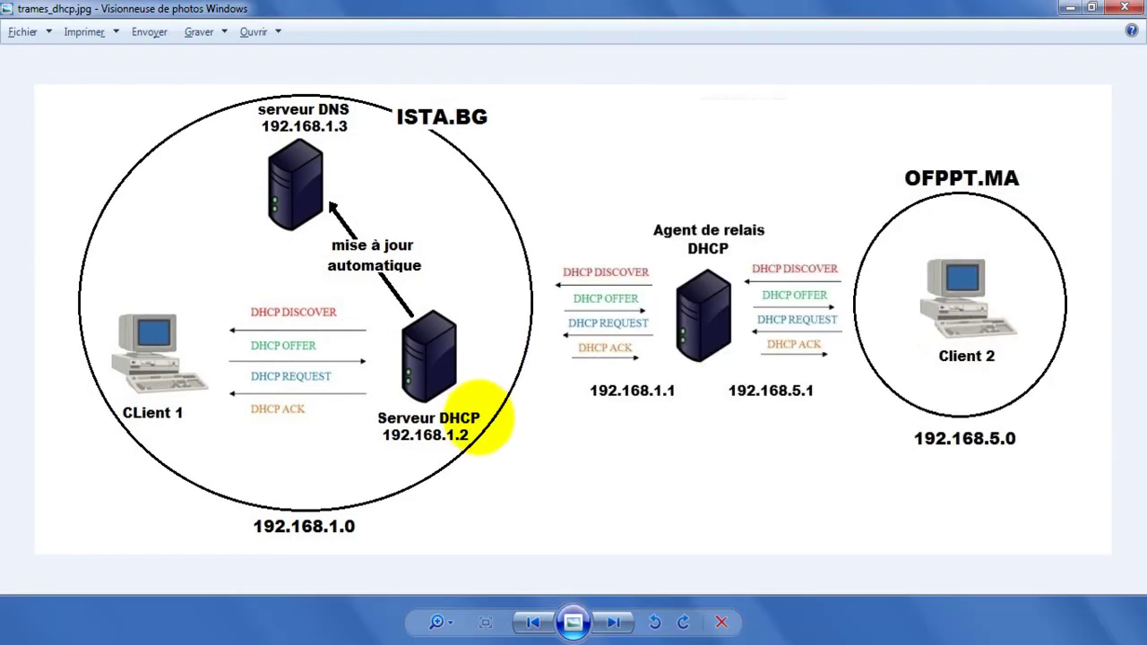